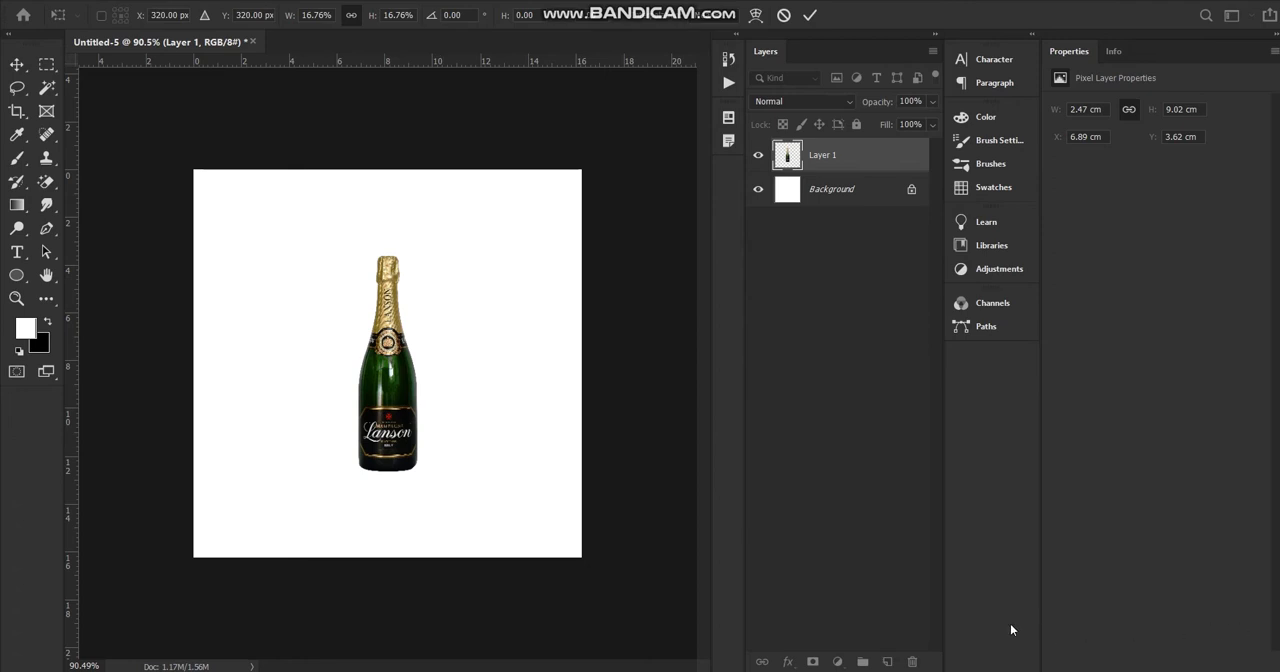
Commit the bottle's transform and add a solid color fill layer in black (000000).
key("Return")
left_click(886, 377)
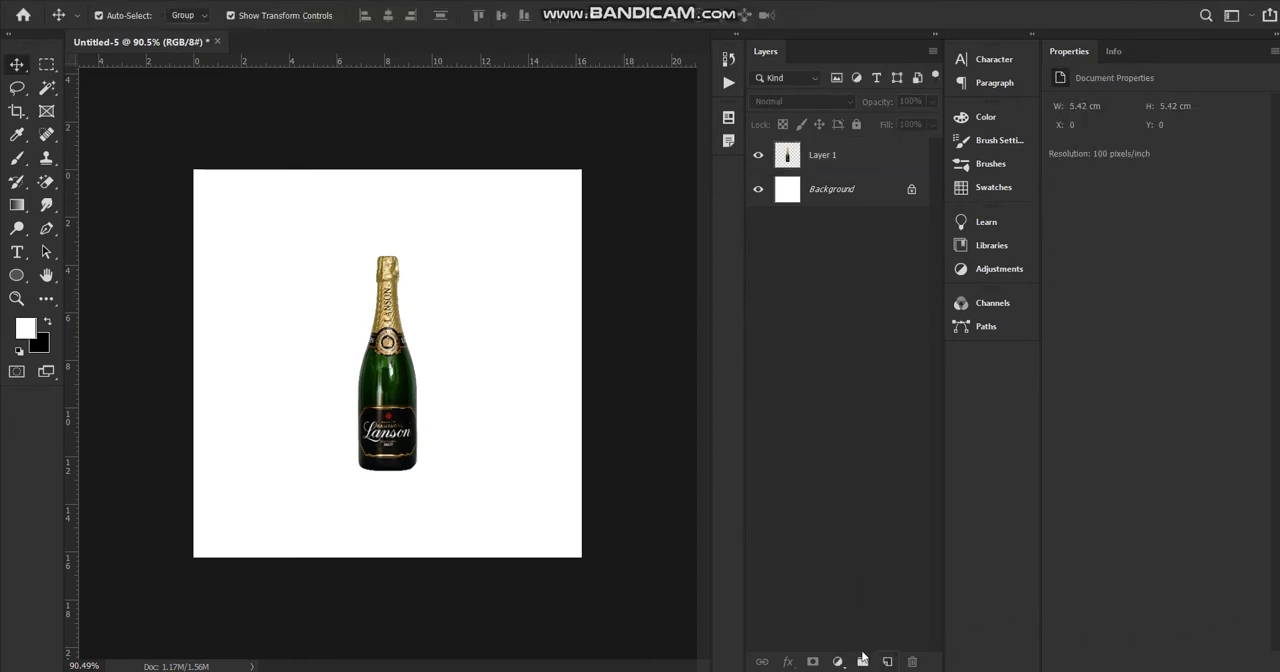
left_click(840, 661)
left_click(855, 366)
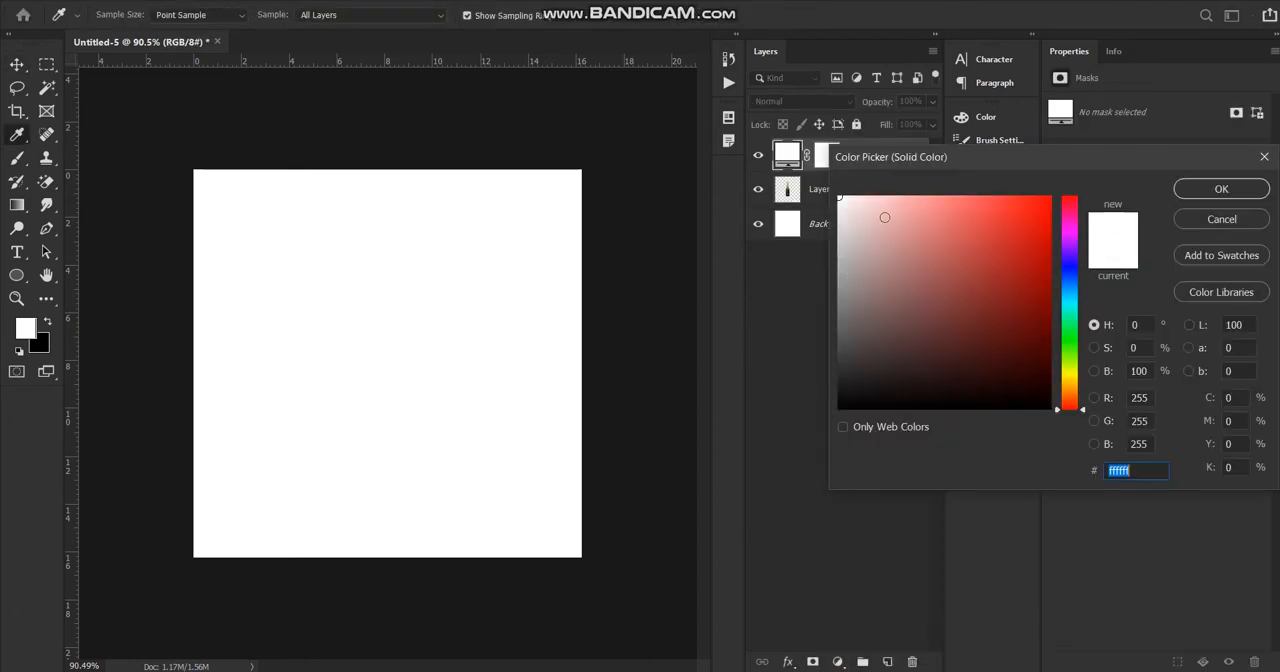
left_click_drag(884, 217, 838, 410)
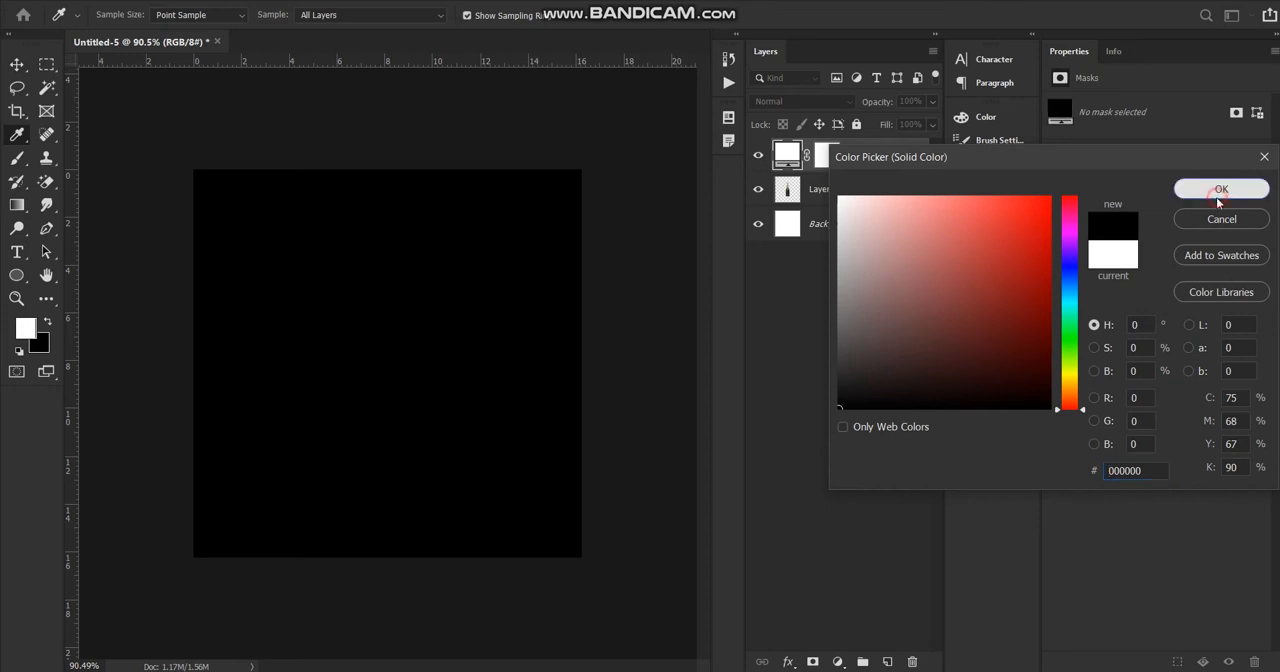
left_click(1219, 190)
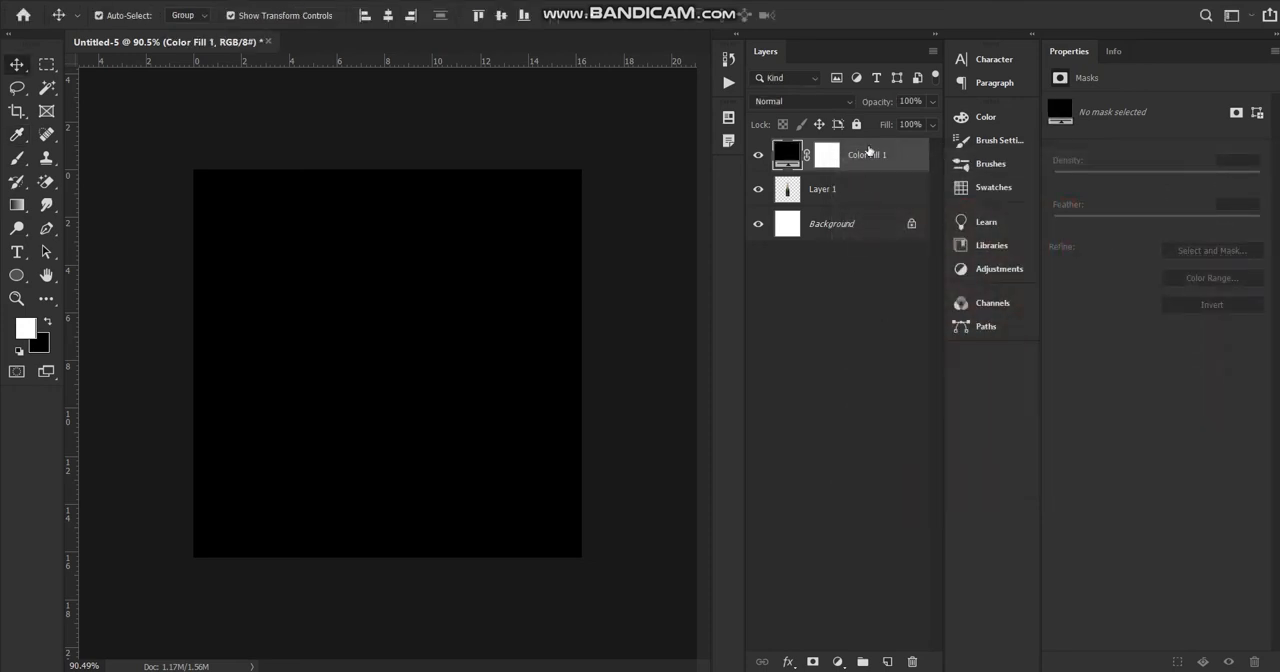
Move the black color fill layer beneath the bottle layer so it serves as the background.
left_click_drag(866, 154, 865, 204)
scroll(334, 386, "up", 3)
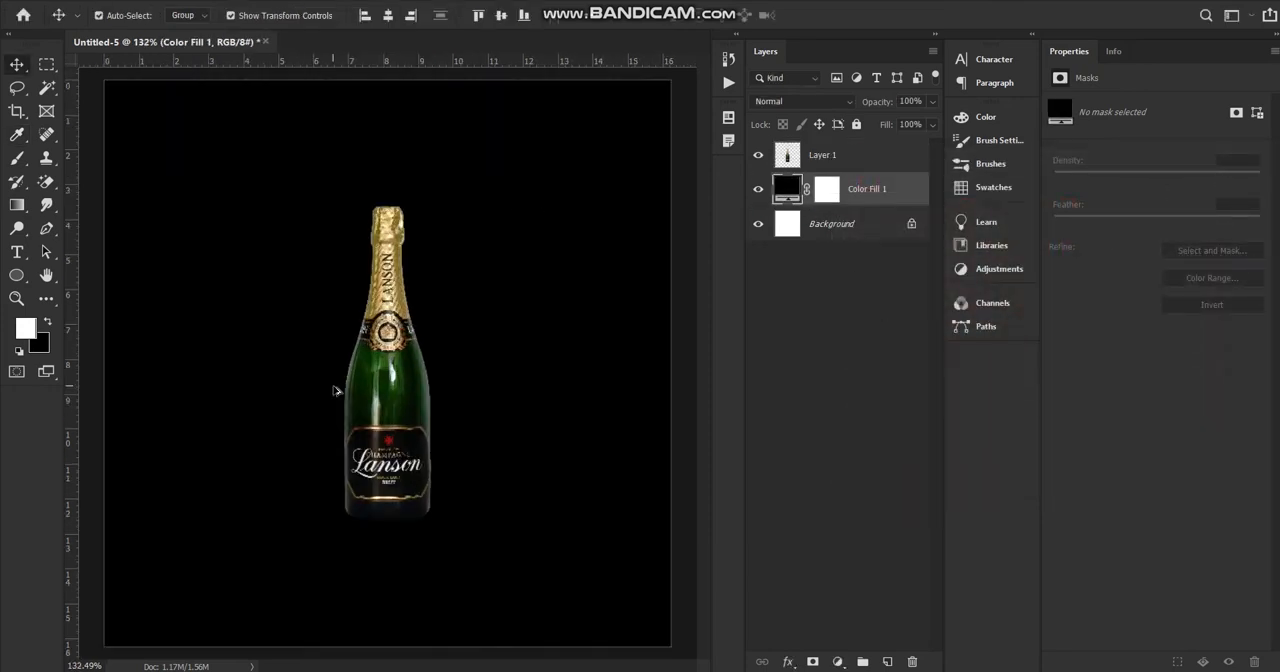
scroll(334, 386, "down", 2)
scroll(336, 391, "up", 2)
scroll(336, 391, "down", 1)
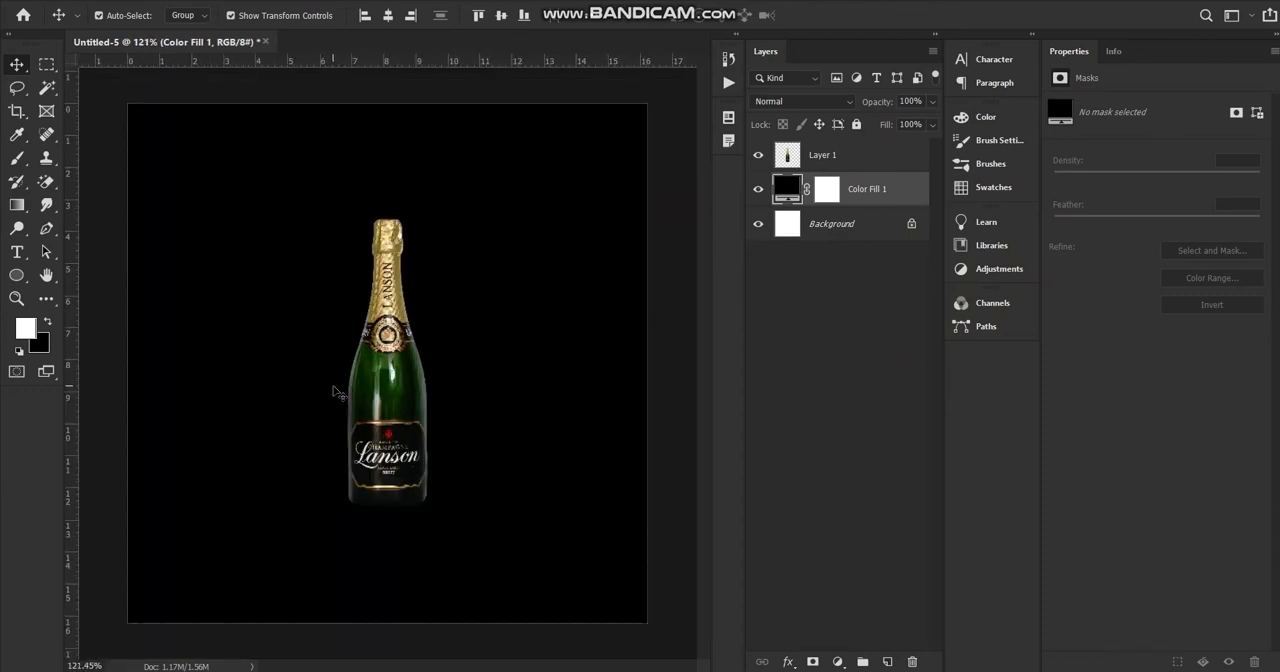
Add the text "LANSON" beneath the bottle layer and move it to the canvas's upper-left corner.
left_click(17, 252)
left_click(206, 219)
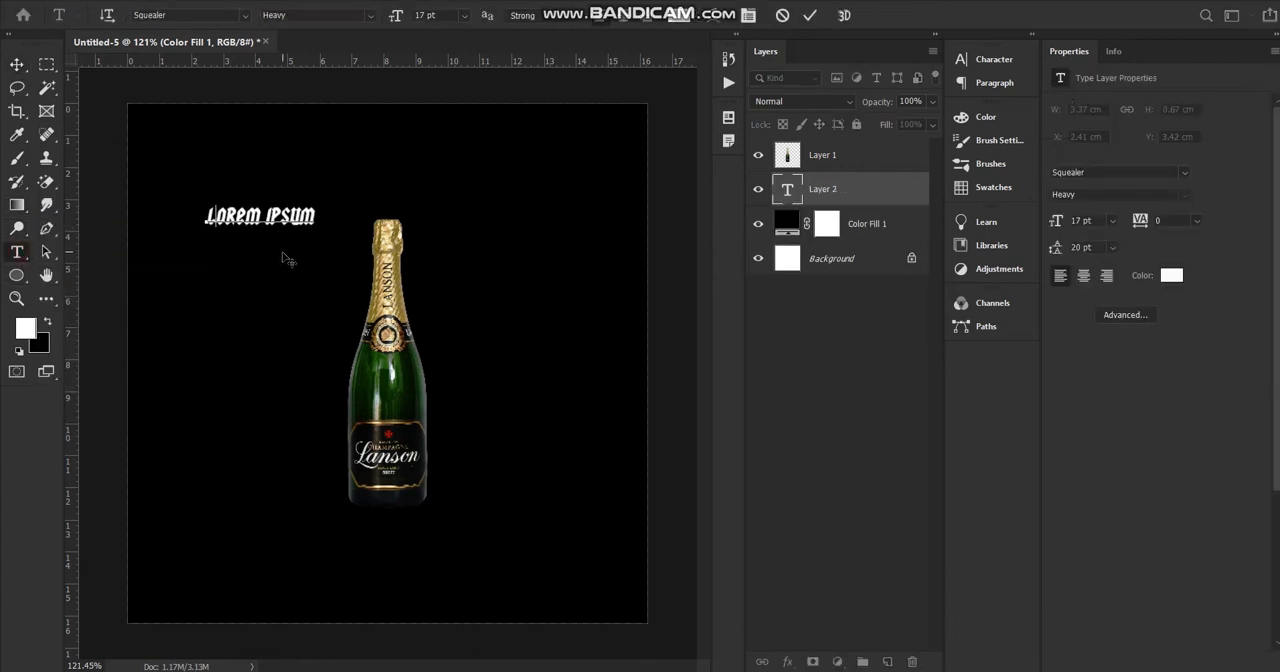
type("LANSON")
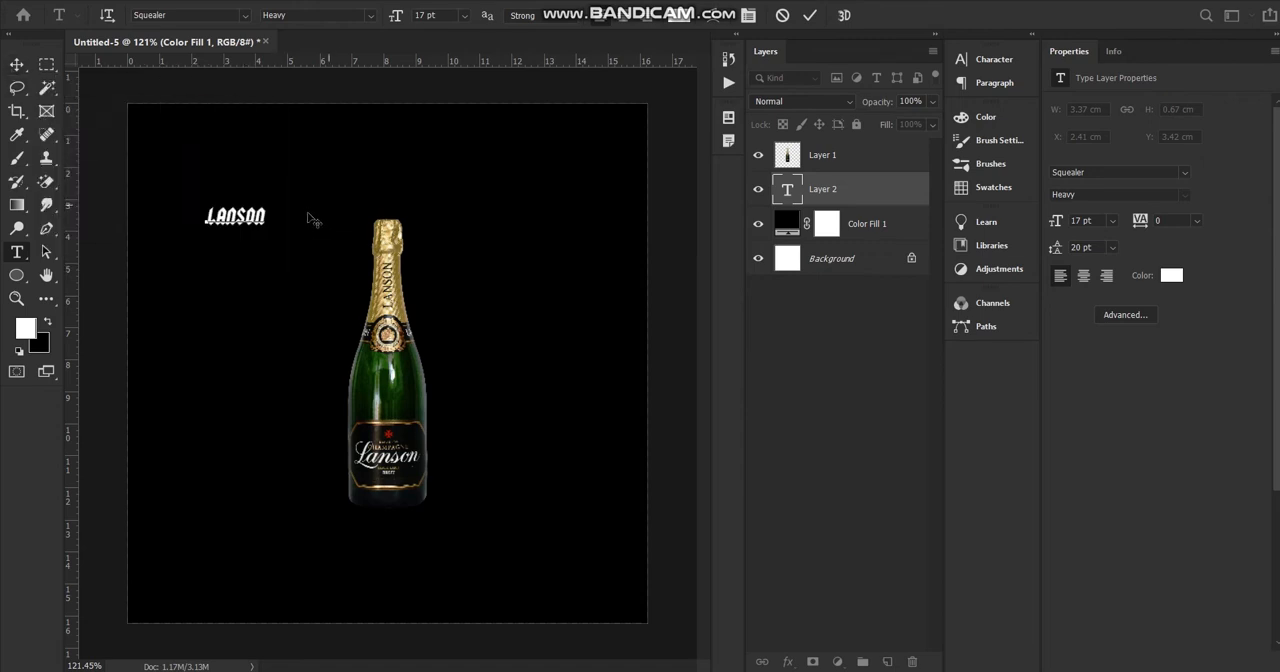
left_click(18, 67)
left_click_drag(235, 215, 165, 127)
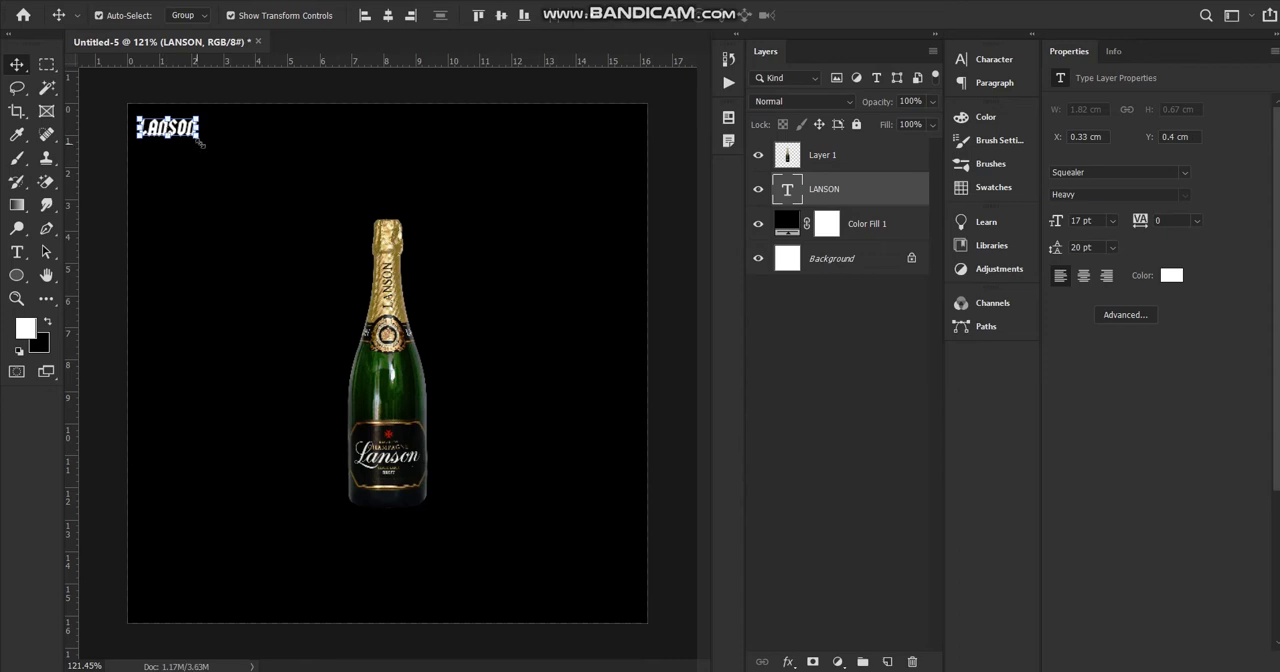
Scale the LANSON text proportionally to about 845% and centre it horizontally on the canvas.
left_click_drag(199, 143, 630, 298)
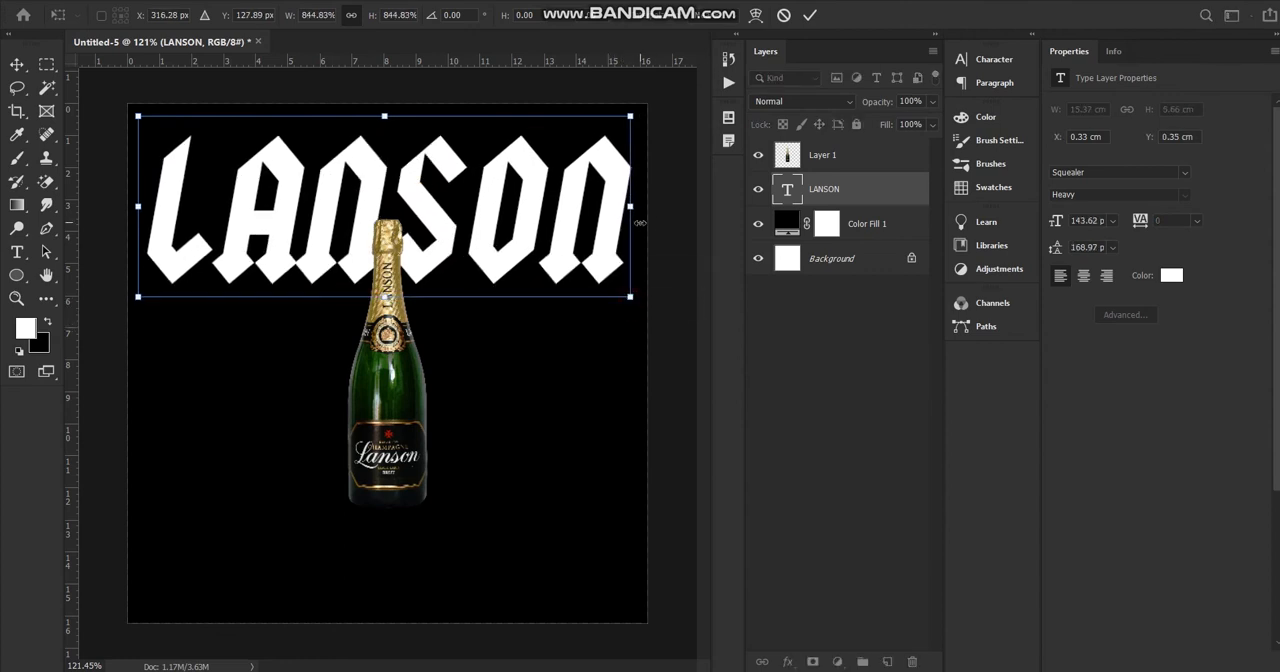
key("Return")
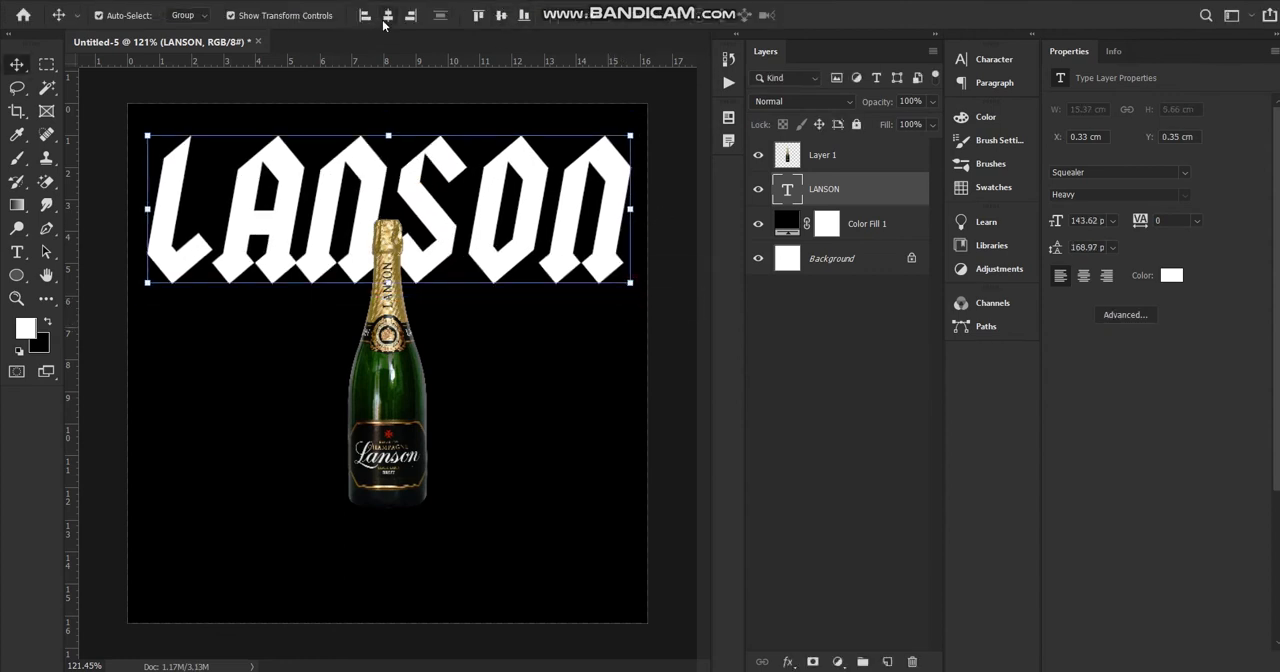
left_click(385, 17)
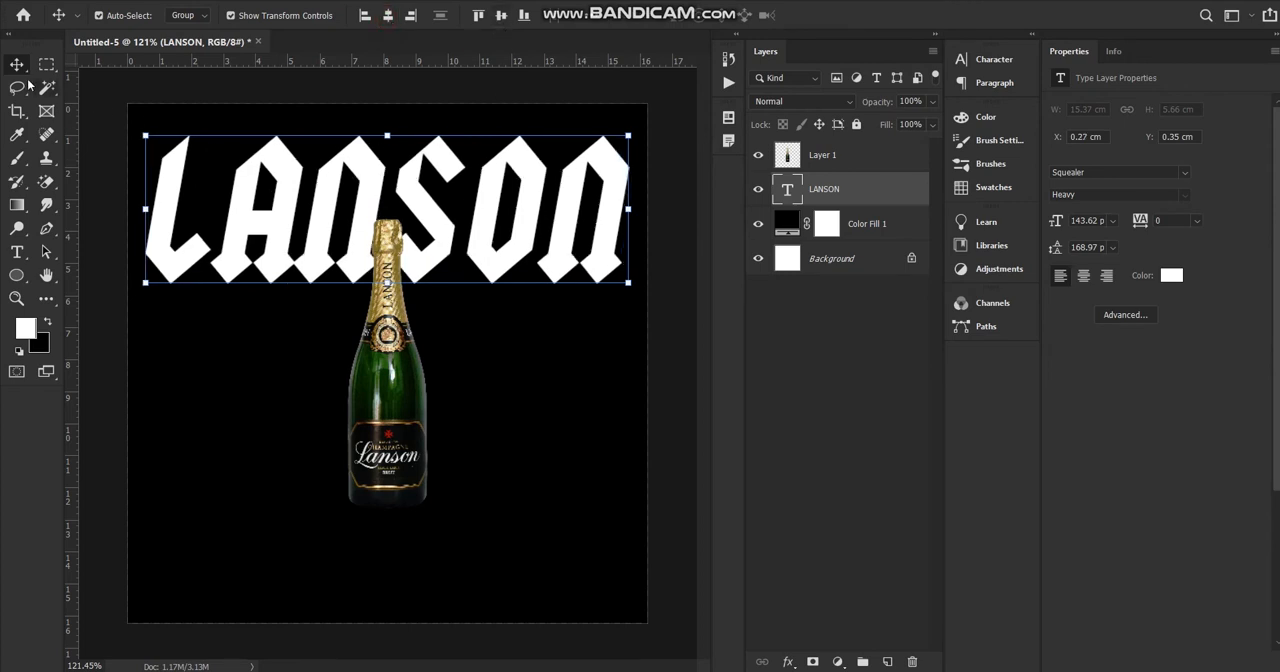
Duplicate the LANSON text twice, using the grid to stack the copies below it at Y about 5.15 cm and 9.95 cm.
left_click_drag(413, 205, 482, 532)
key("ctrl+apostrophe")
scroll(382, 352, "down", 5)
left_click(592, 284)
scroll(525, 327, "up", 4)
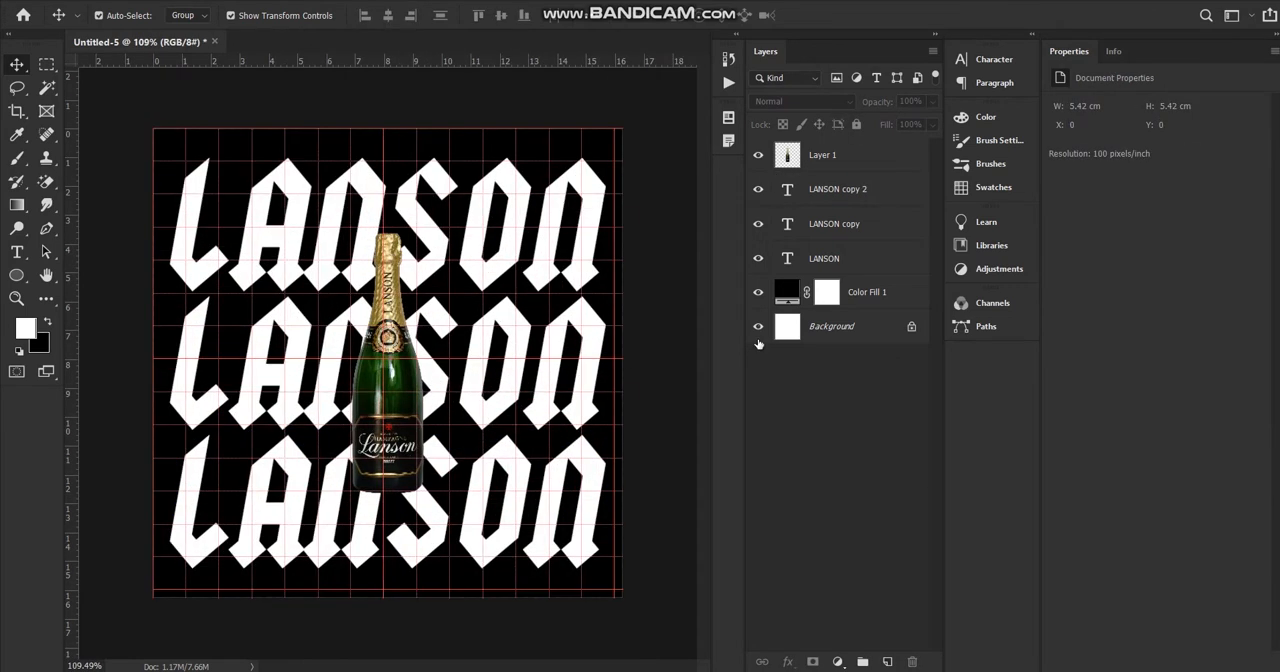
left_click(849, 188)
key("ctrl+apostrophe")
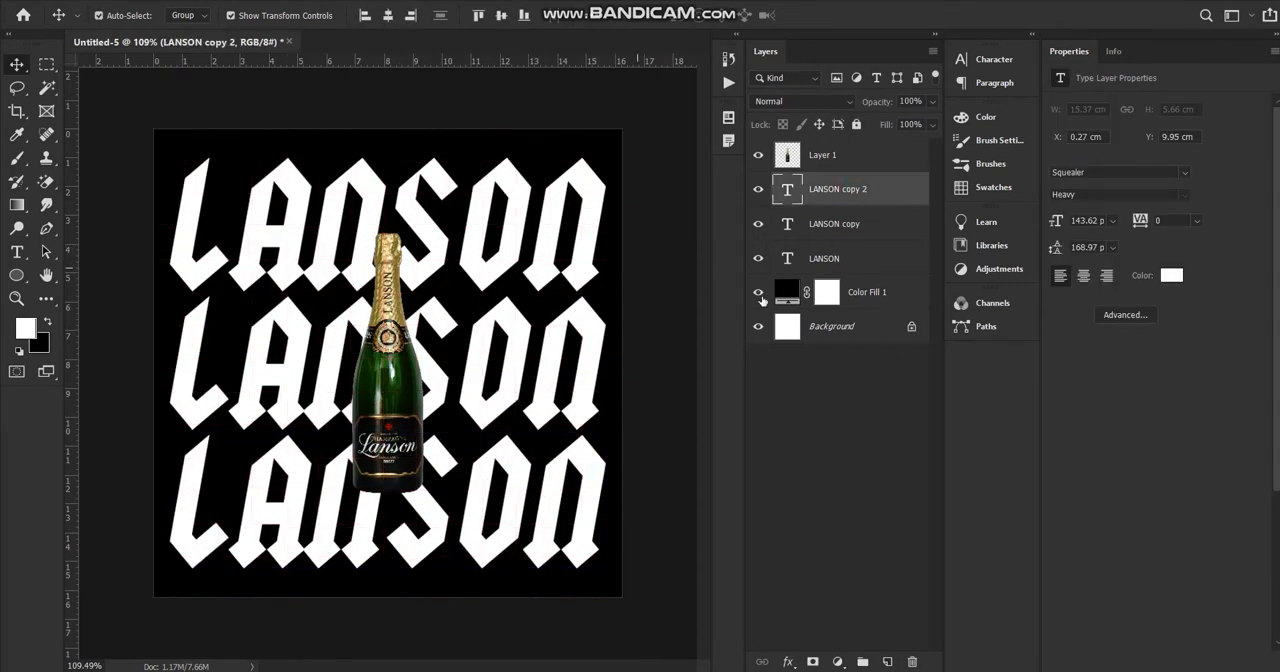
Apply a Stroke layer style with its existing settings to the original LANSON text in the top row.
left_click(877, 261)
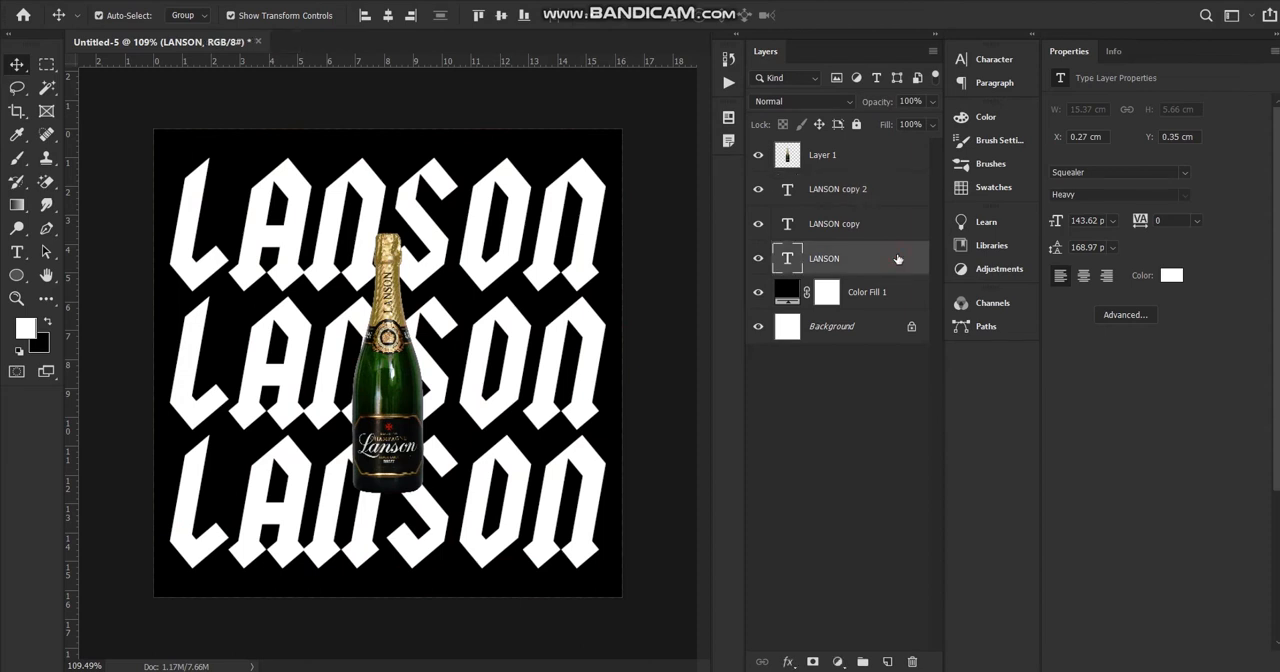
double_click(897, 259)
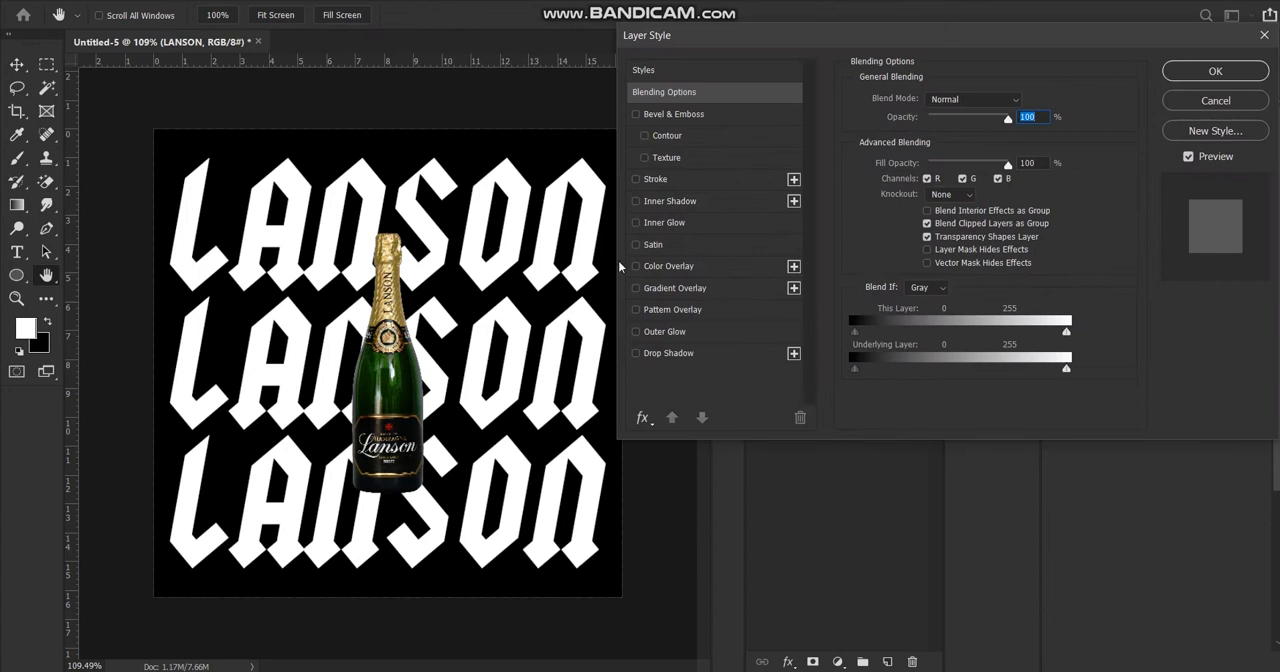
left_click(637, 180)
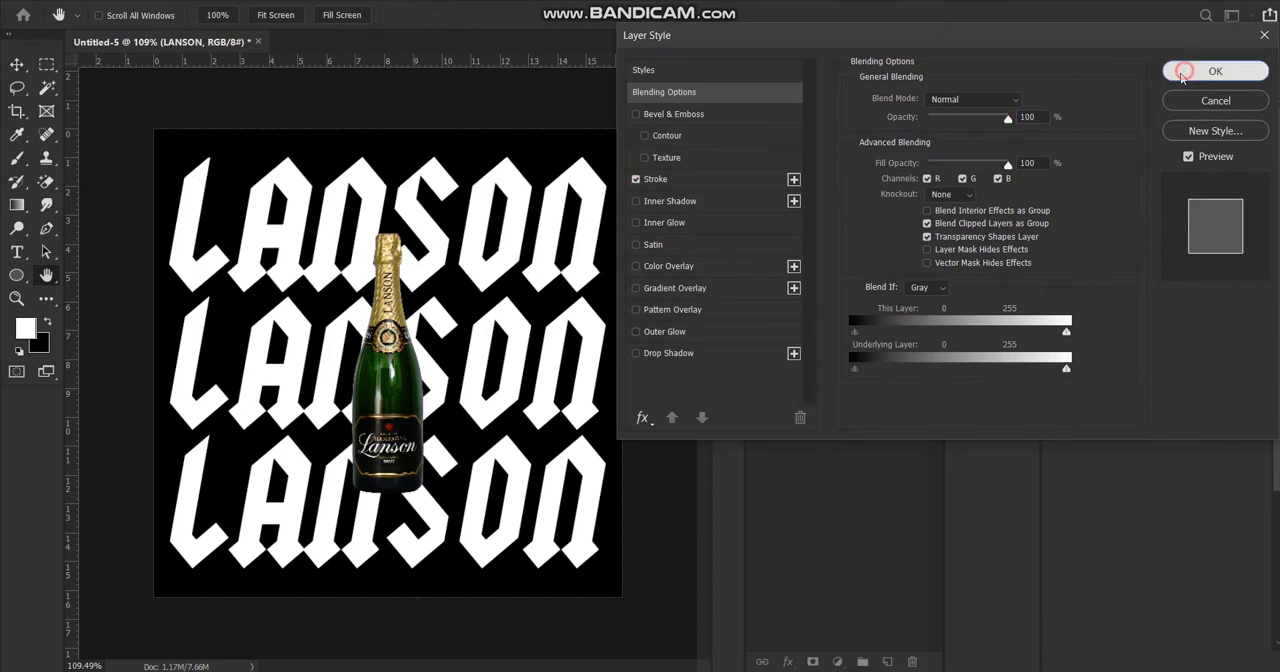
left_click(1212, 71)
Apply the same Stroke layer style to the middle row's LANSON copy.
left_click(910, 223)
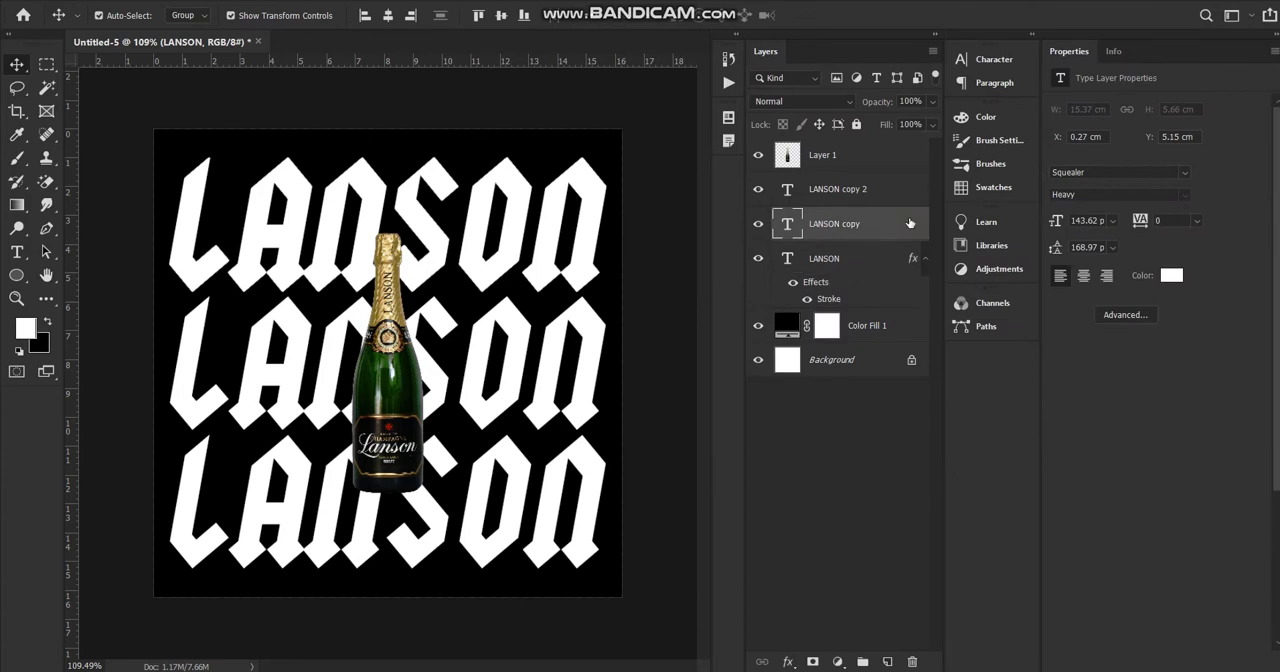
double_click(910, 223)
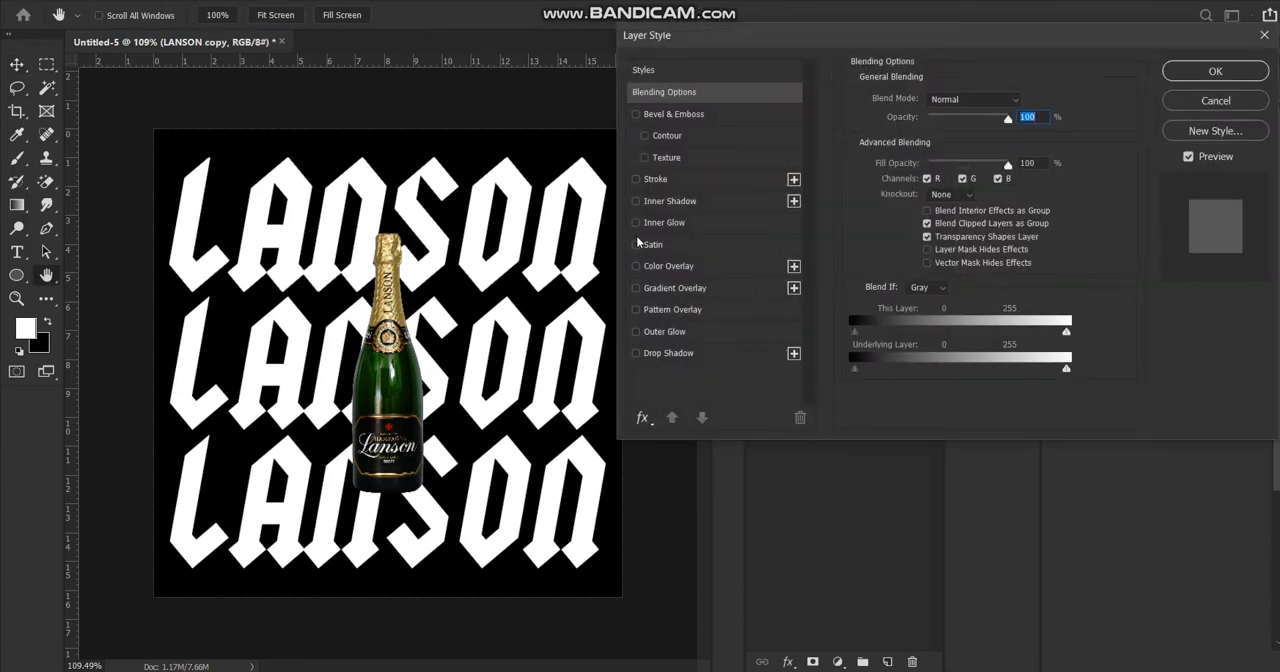
left_click(636, 180)
left_click(1218, 73)
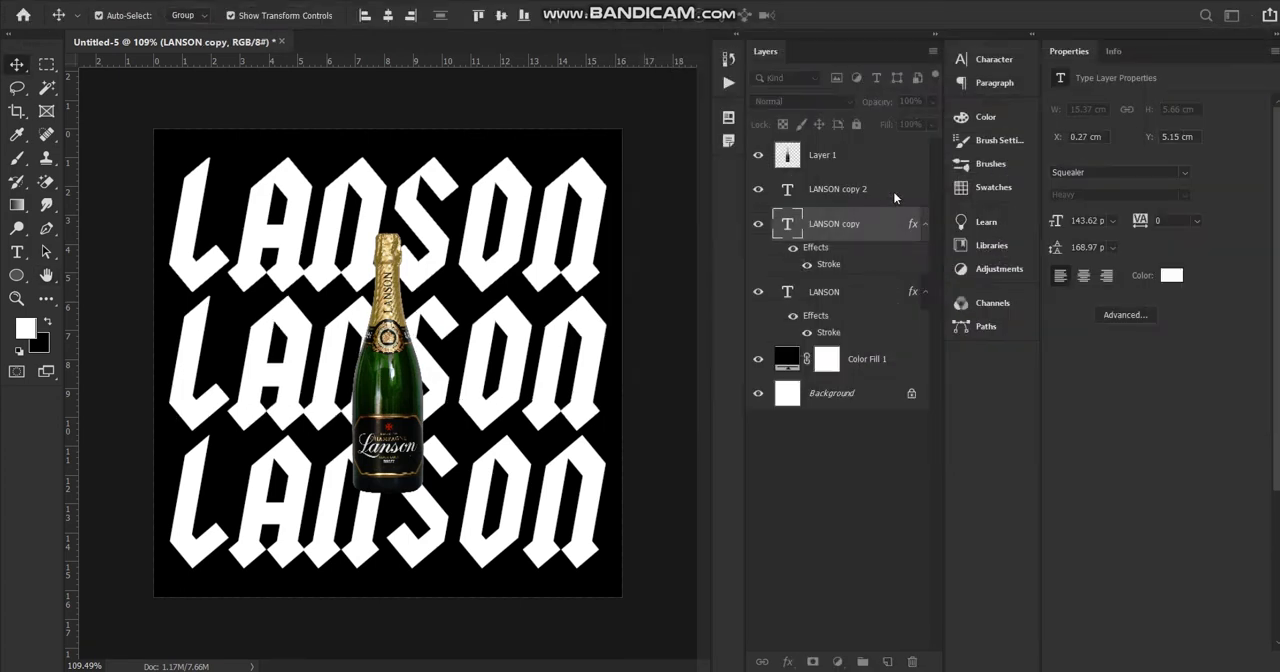
Apply the same Stroke layer style to the bottom row's LANSON copy 2.
left_click(910, 201)
double_click(910, 201)
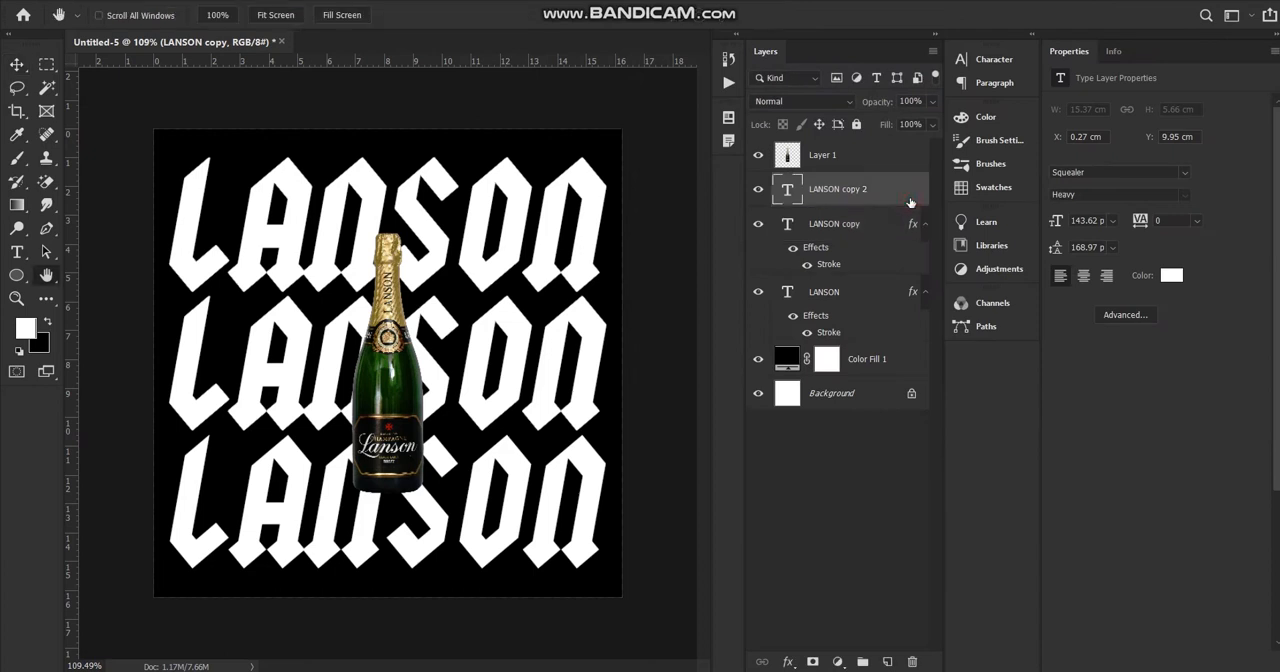
left_click(636, 180)
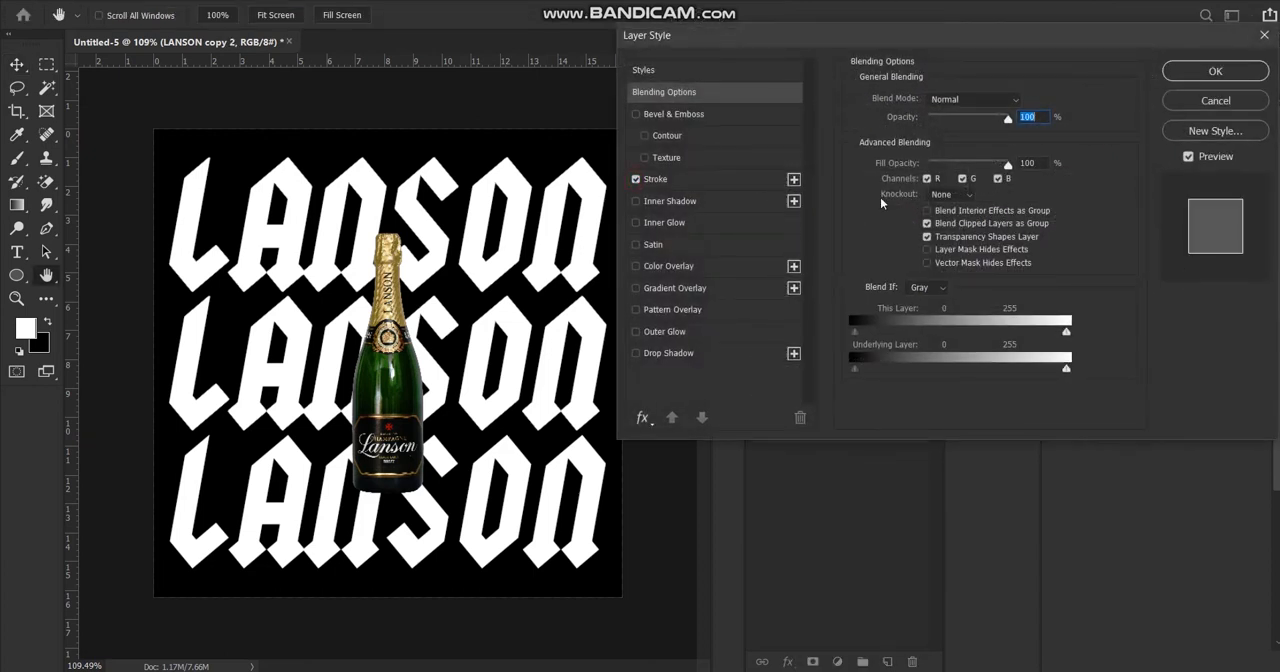
left_click(1215, 71)
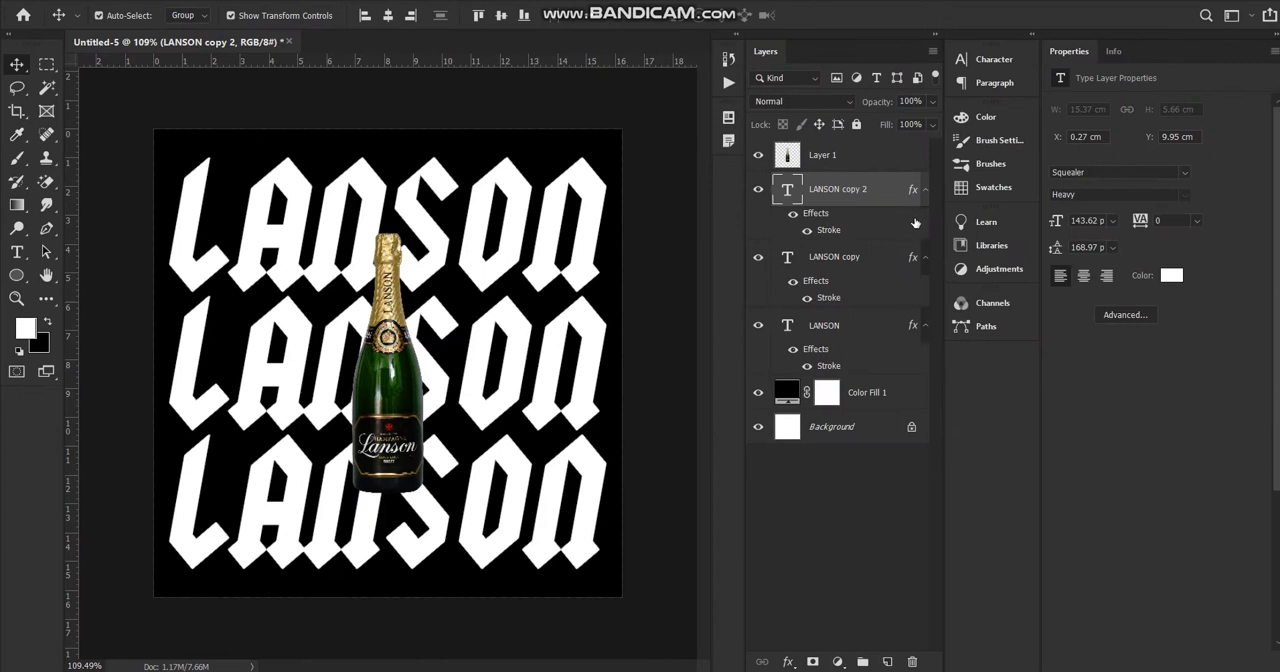
Group the three LANSON text layers and set the group's blend mode to Pass Through.
left_click(858, 337, "shift")
key("ctrl+g")
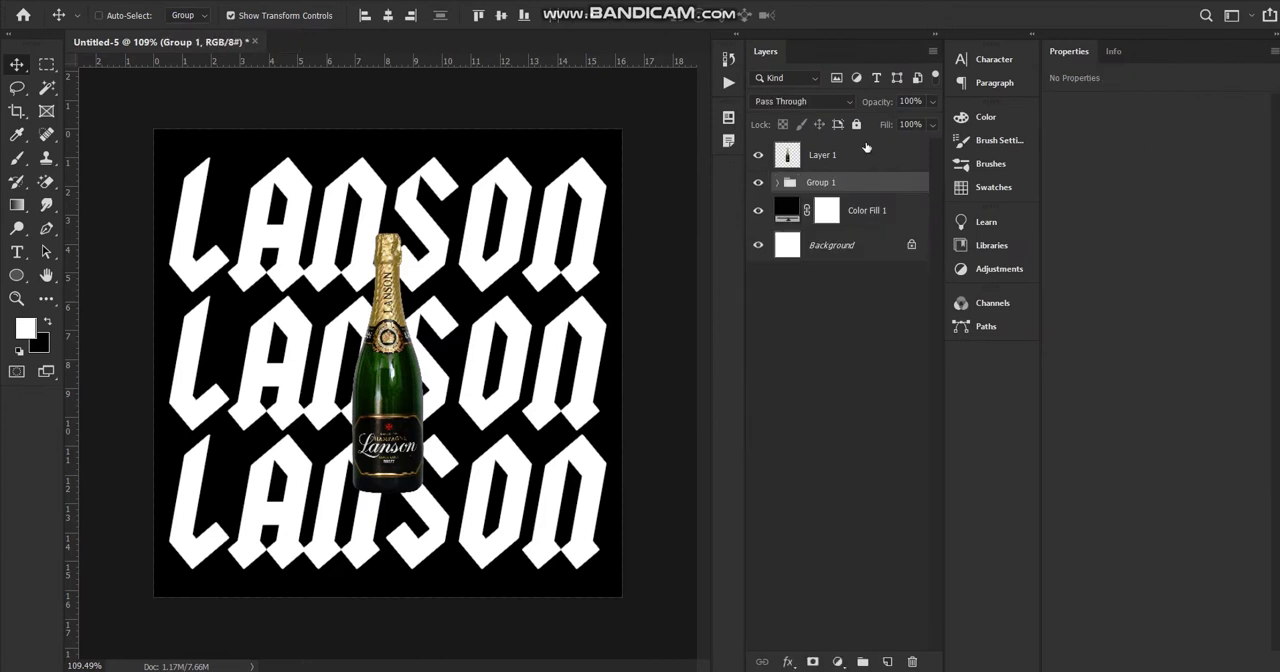
left_click(852, 101)
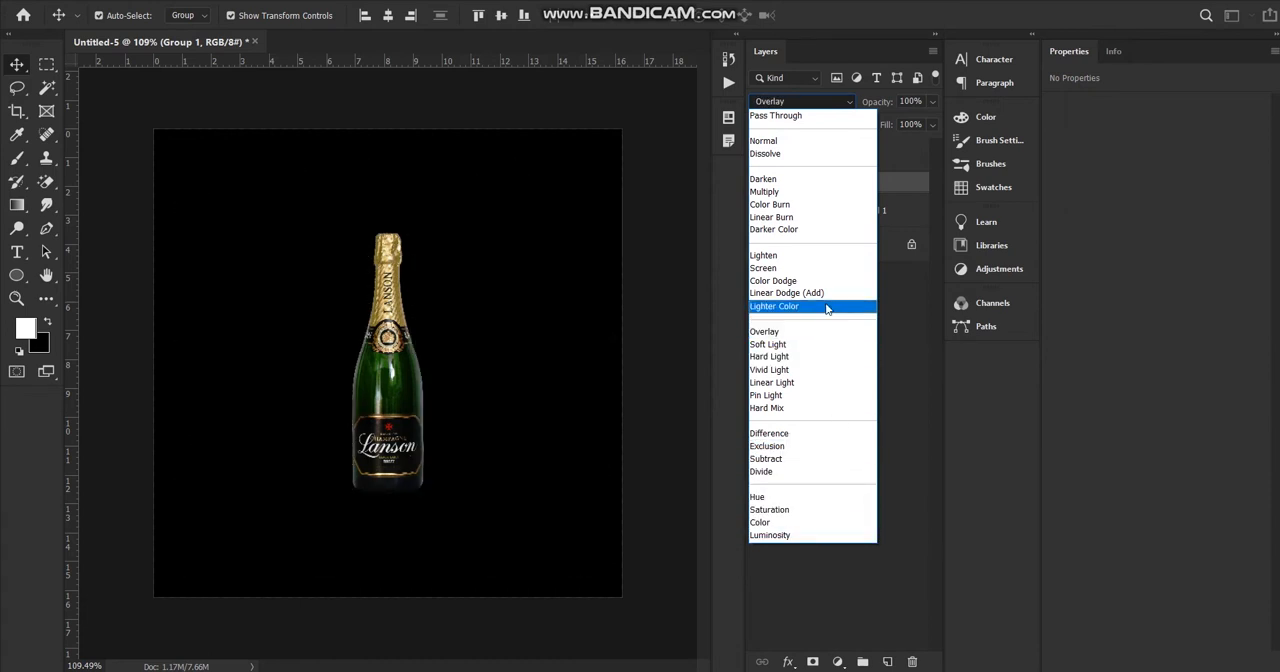
left_click(800, 118)
left_click(851, 391)
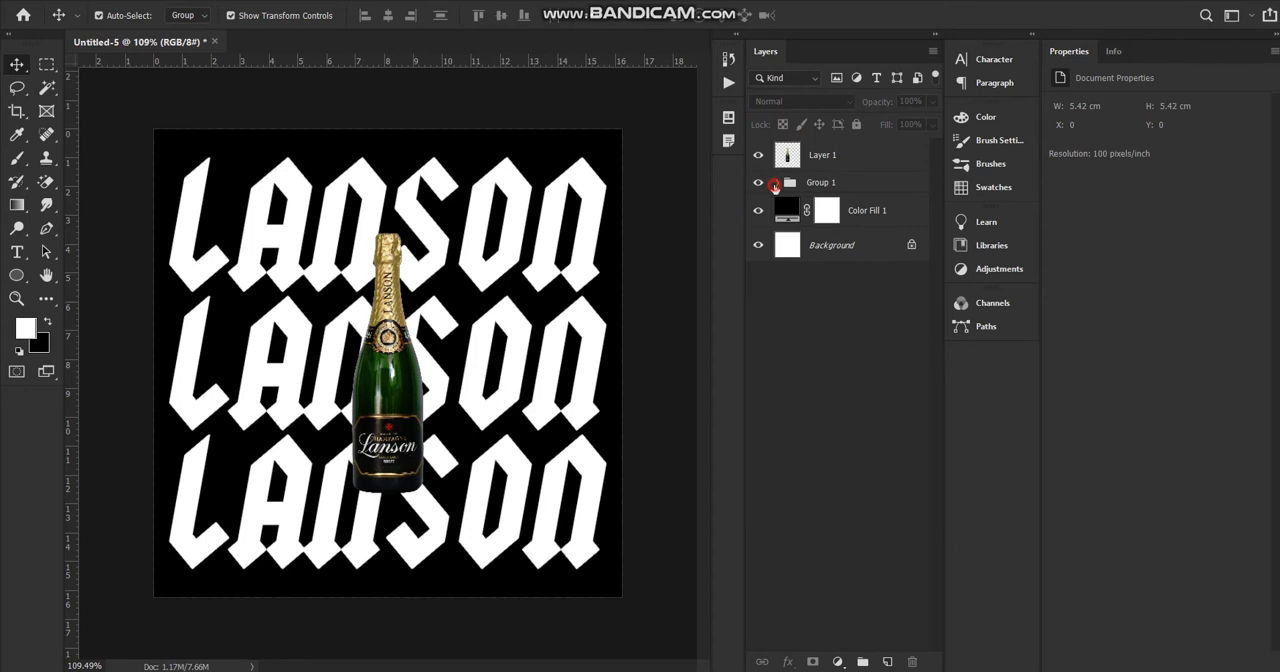
Expand the text group and set the blend mode of the bottom row's LANSON copy 2 to Darken.
left_click(774, 186)
left_click(776, 184)
left_click(877, 206)
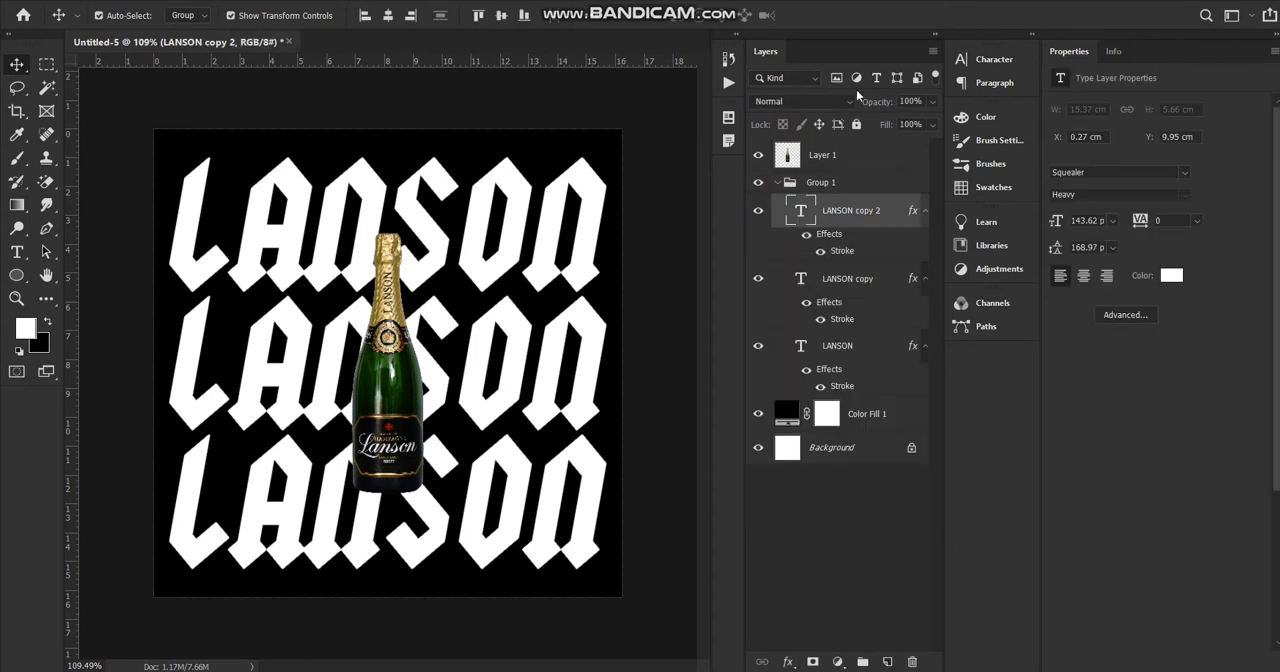
left_click(848, 101)
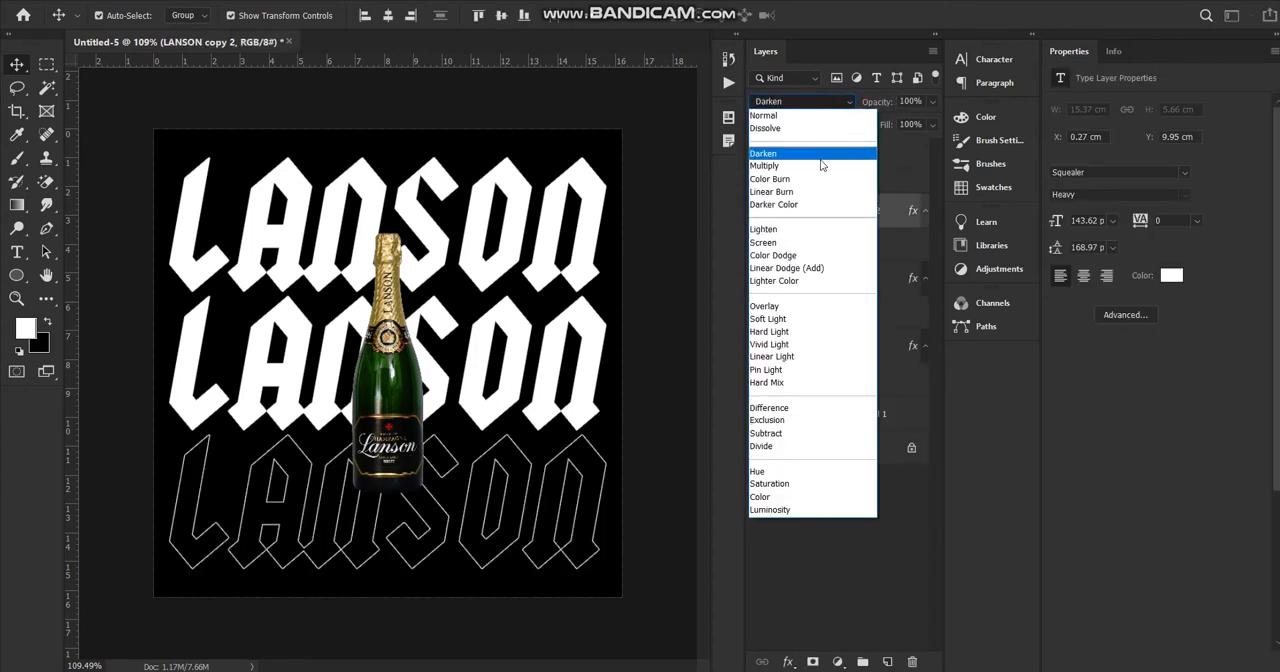
left_click(821, 156)
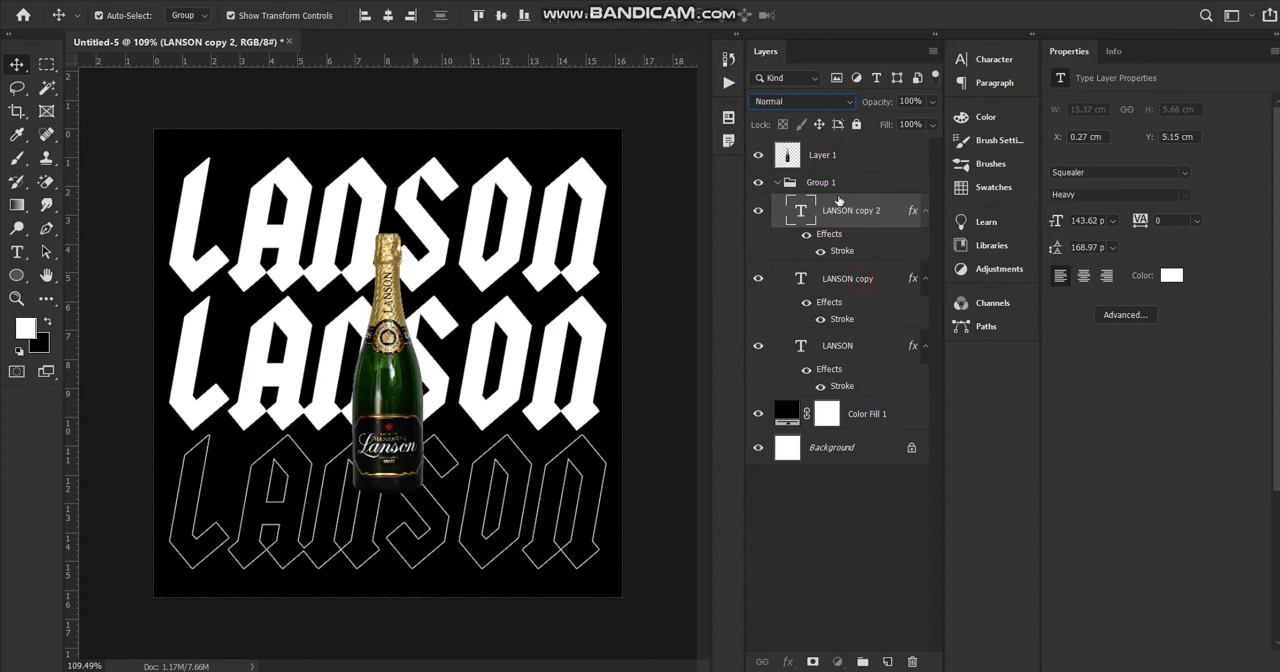
Set the blend mode of the middle row's LANSON copy layer to Darken.
left_click(860, 285)
left_click(800, 101)
left_click(790, 166)
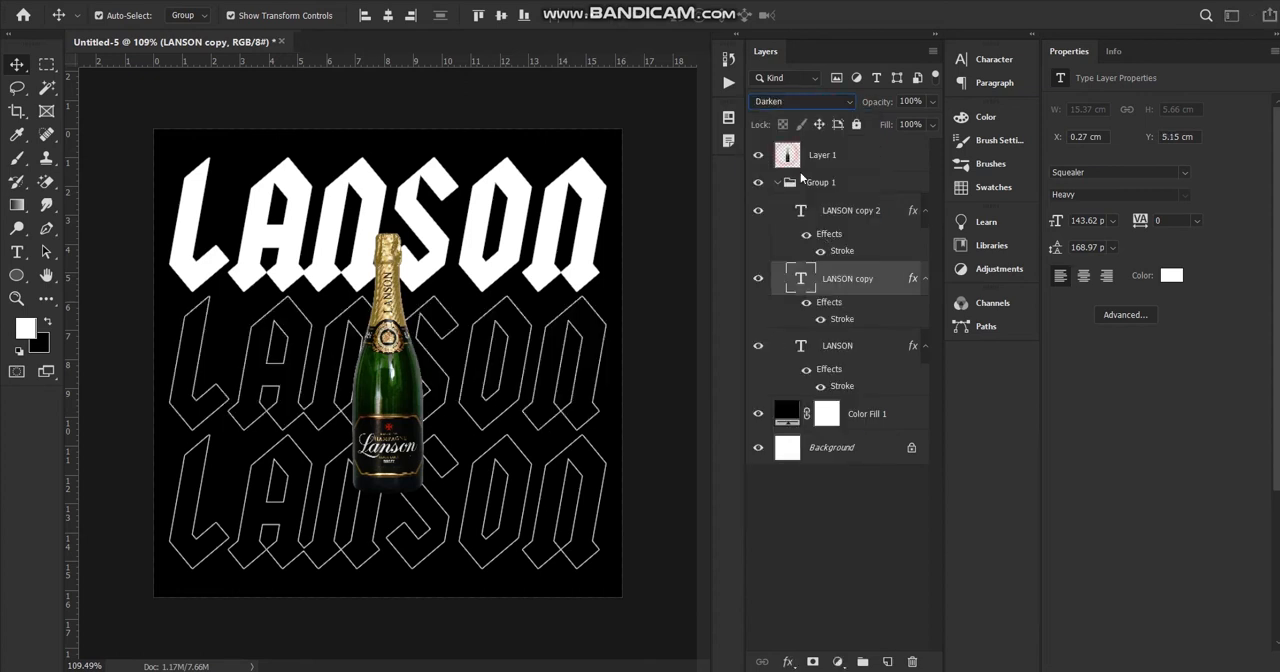
Set the blend mode of the top row's original LANSON text layer to Darken.
left_click(838, 340)
left_click(801, 99)
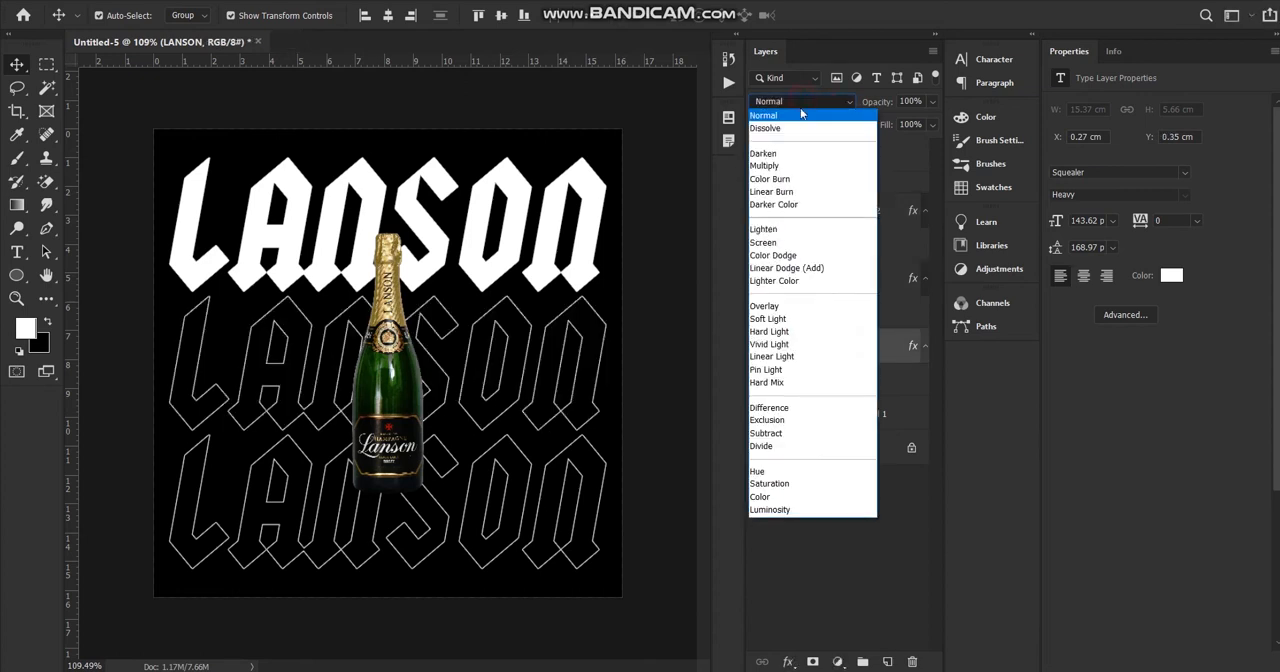
left_click(790, 154)
left_click(666, 308)
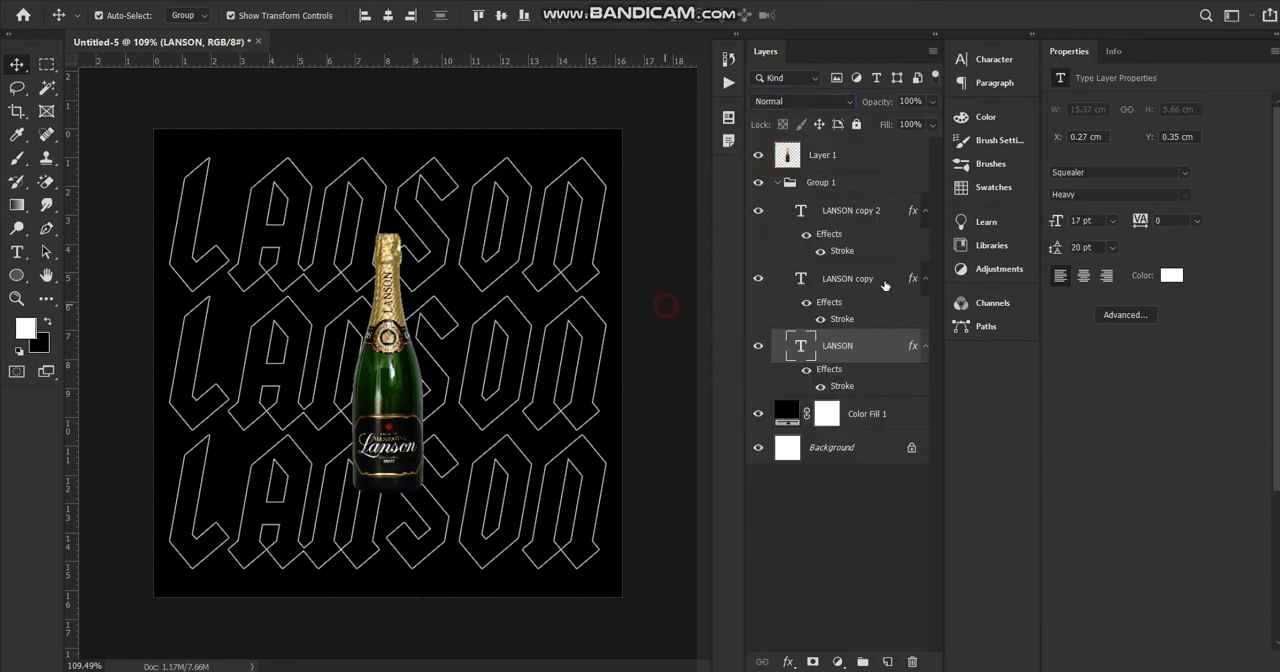
Collapse the LANSON text group and reduce the whole group's opacity to about 53%.
left_click(777, 183)
left_click(826, 186)
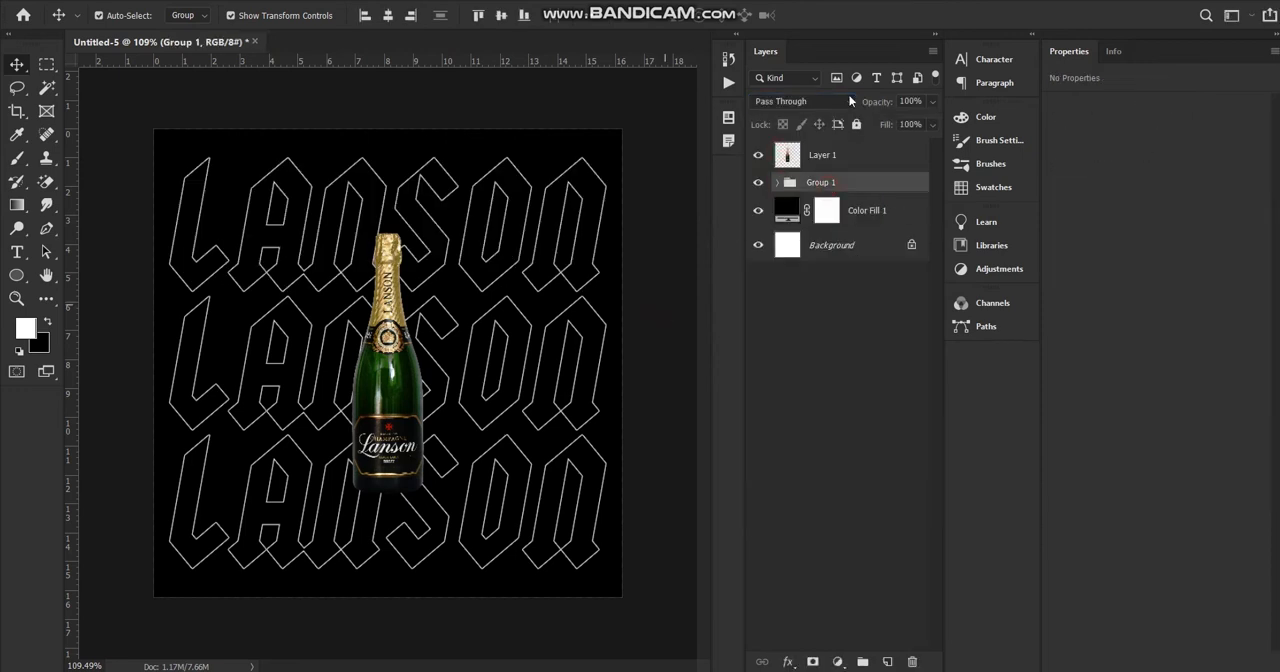
left_click(933, 101)
mouse_move(914, 122)
left_mouse_down()
mouse_move(876, 127)
mouse_move(898, 133)
left_mouse_up()
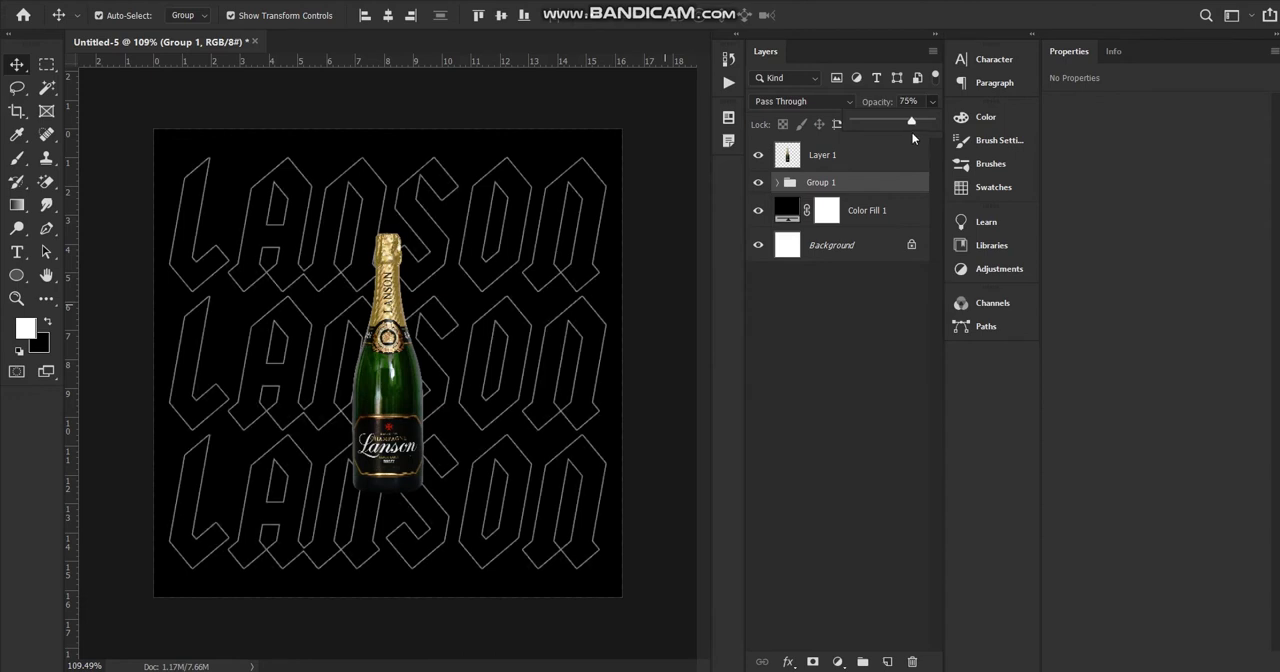
left_click_drag(855, 141, 877, 140)
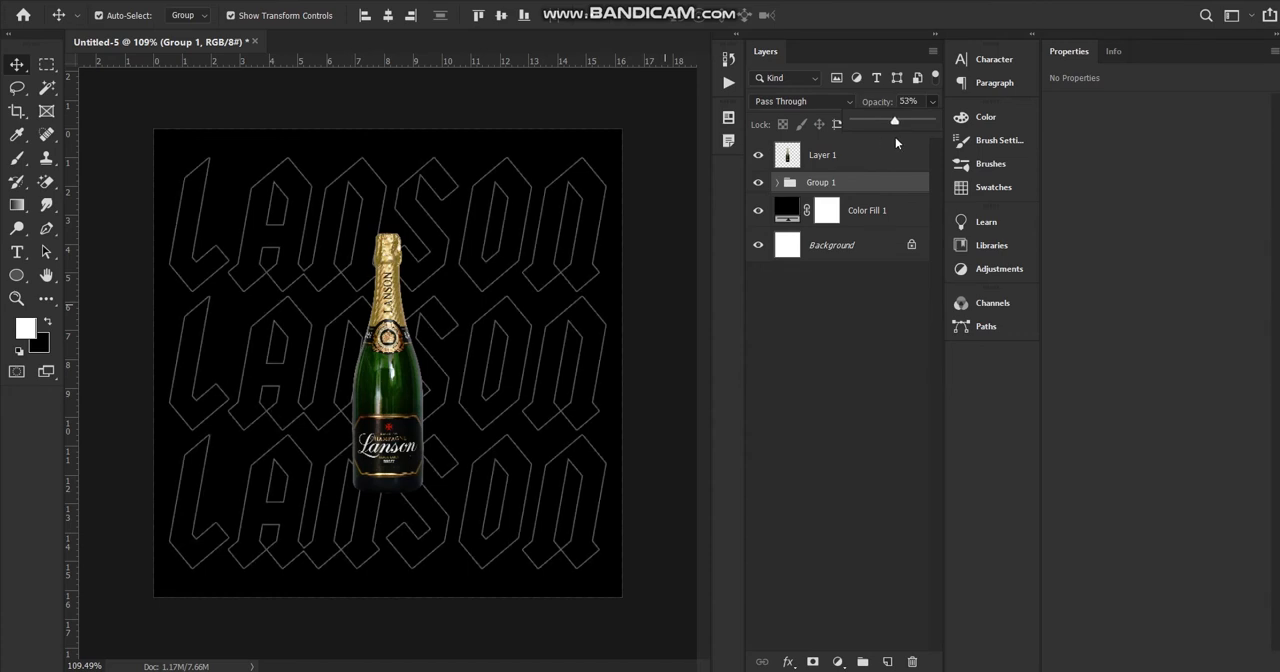
scroll(231, 260, "down", 5)
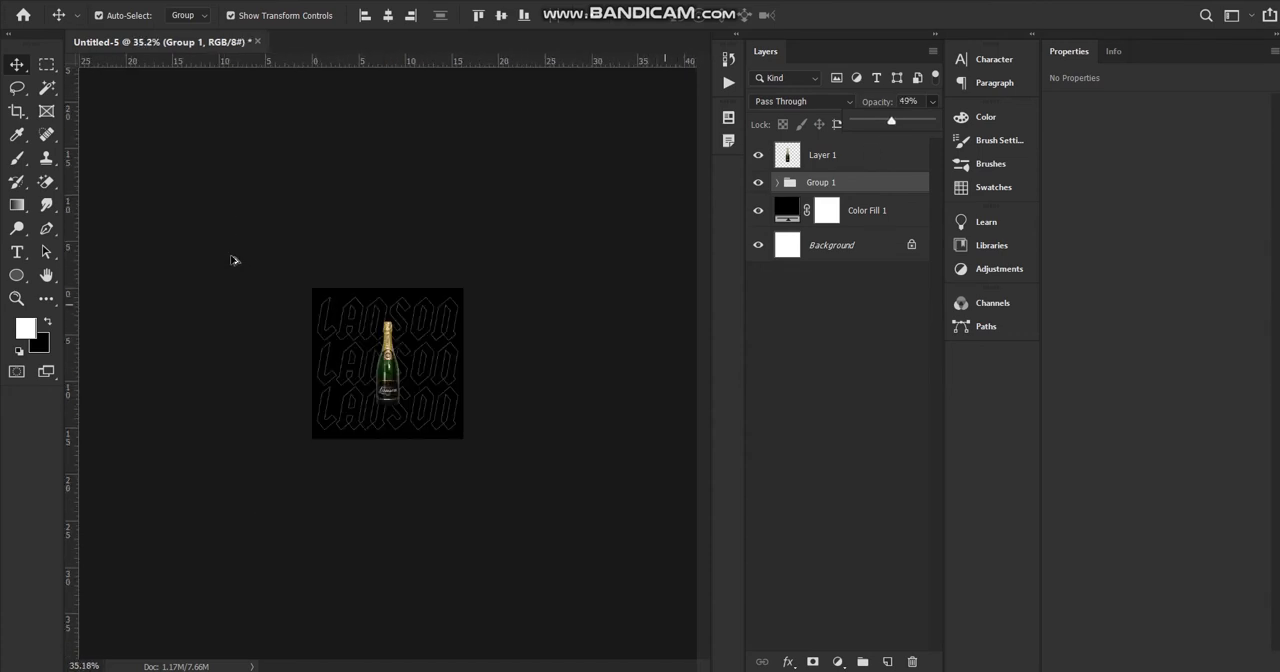
scroll(265, 335, "up", 5)
scroll(490, 332, "down", 1)
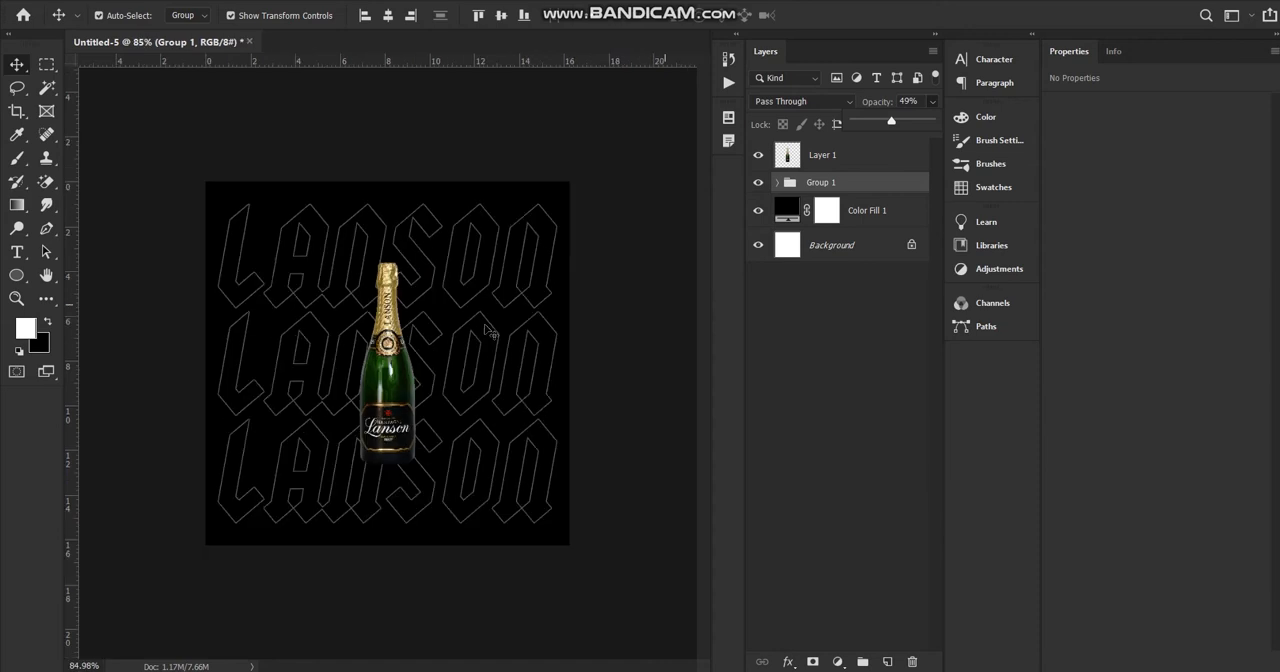
scroll(490, 332, "up", 1)
scroll(486, 334, "down", 1)
scroll(414, 349, "up", 1)
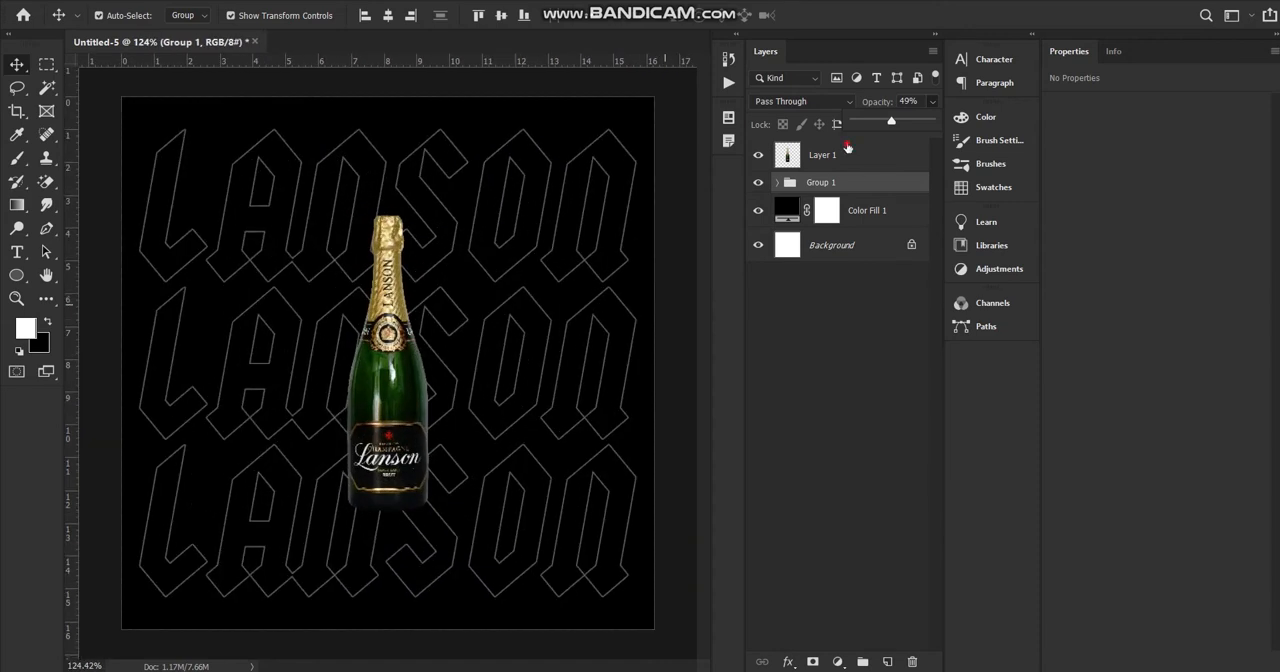
Duplicate the bottle layer, offset the copy to the left so it overlaps the original, and stack it below the original layer.
left_click(847, 147)
left_click_drag(399, 383, 359, 383)
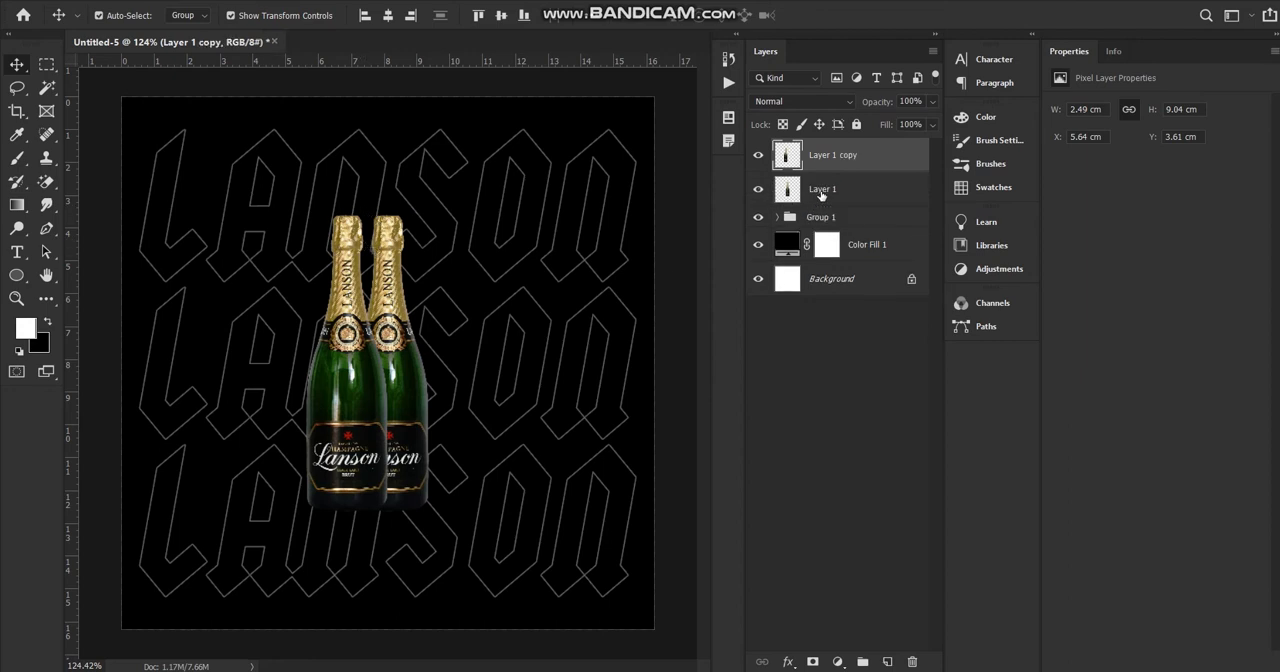
left_click_drag(823, 159, 821, 202)
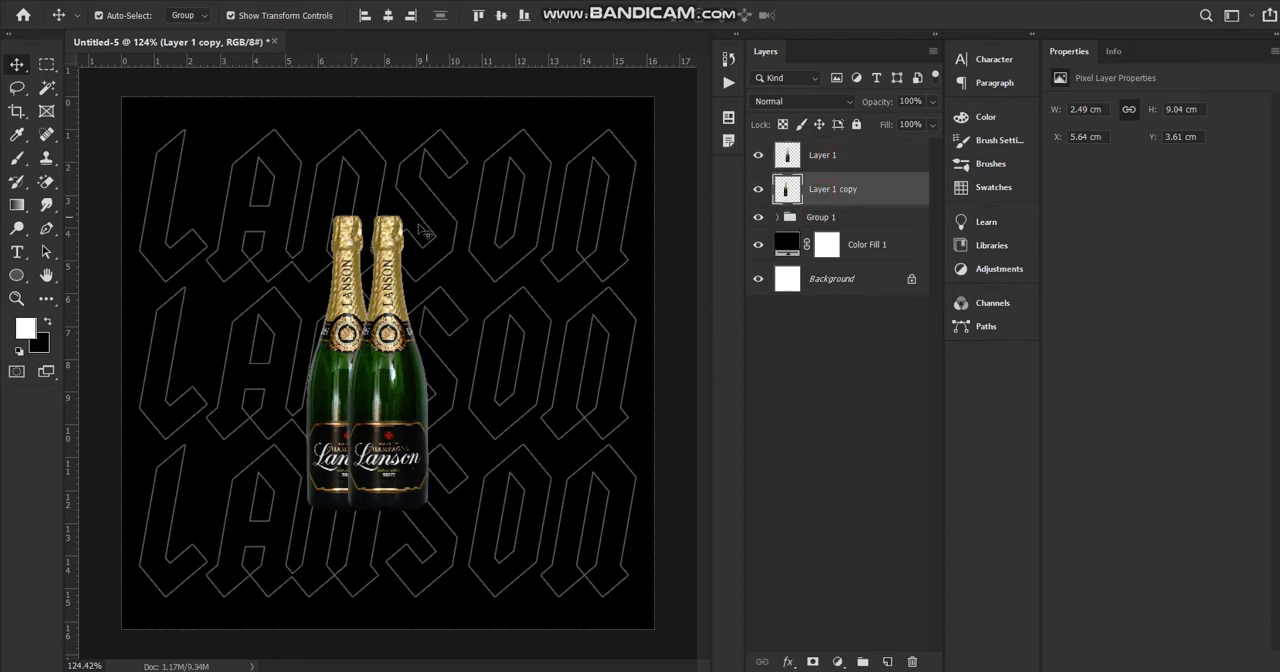
Scale the left bottle copy to about 88% and tilt it outward by about -6.3°, keeping it behind the centre bottle.
key("ctrl+t")
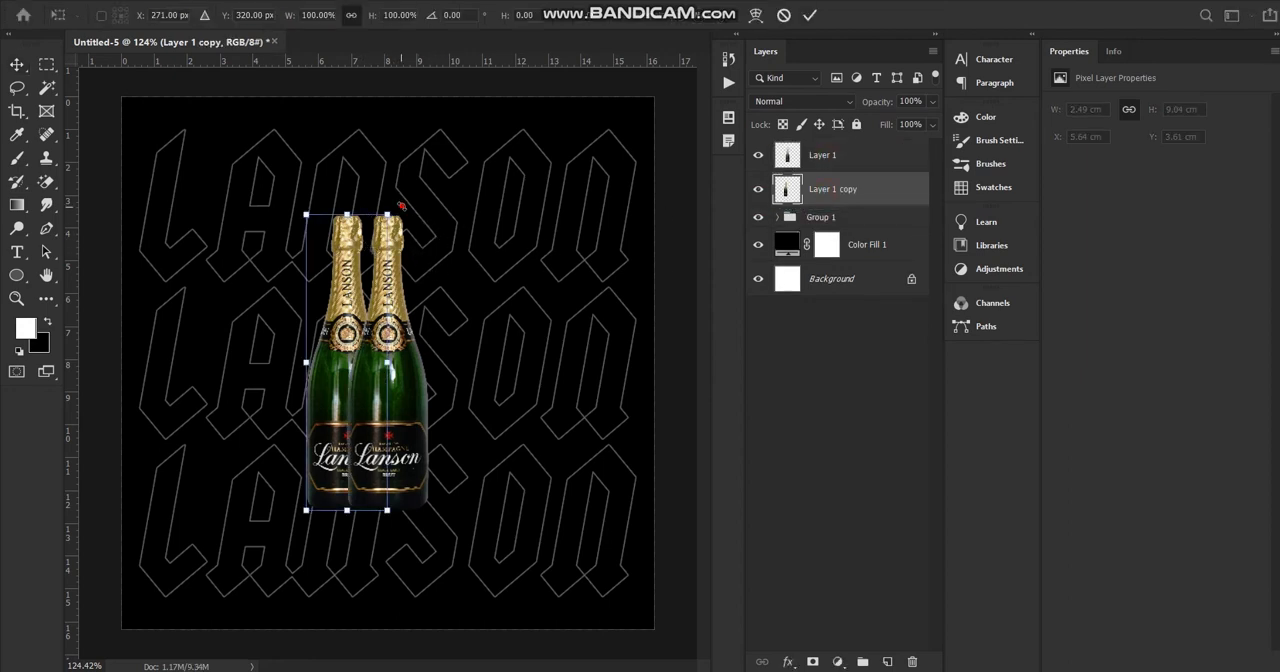
left_click_drag(401, 206, 358, 244)
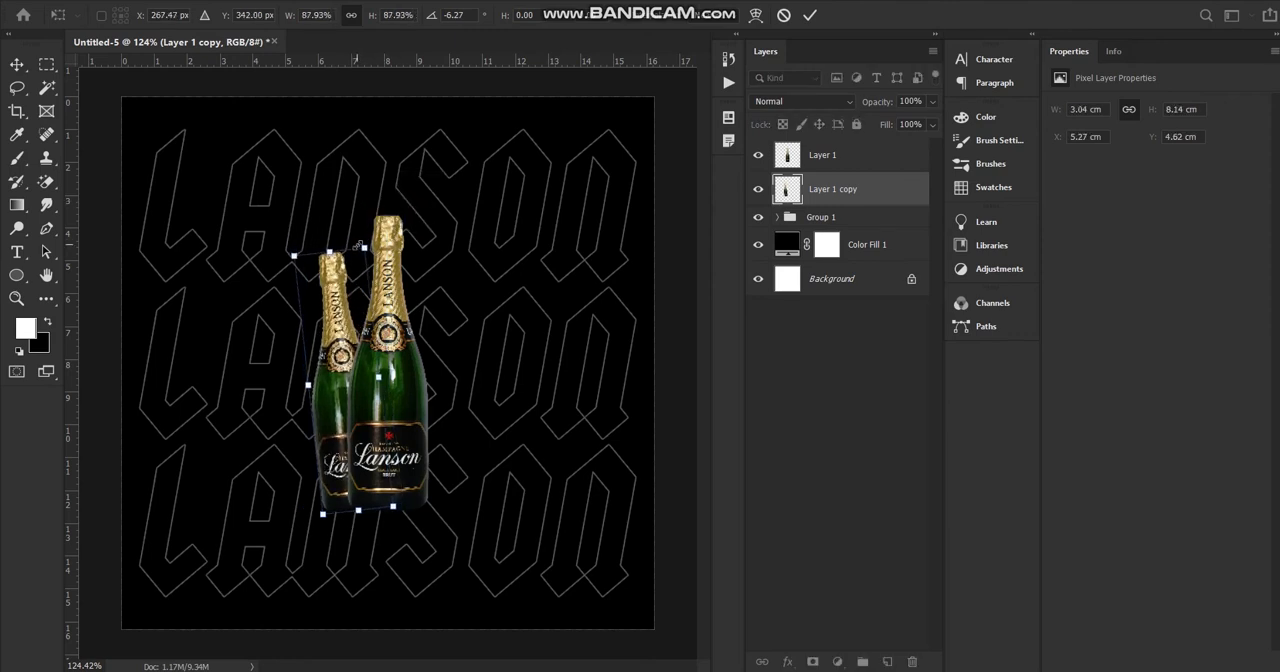
key("Return")
Duplicate the tilted bottle, shift the rear copy further left and scale it down to about 83%.
key("ctrl+j")
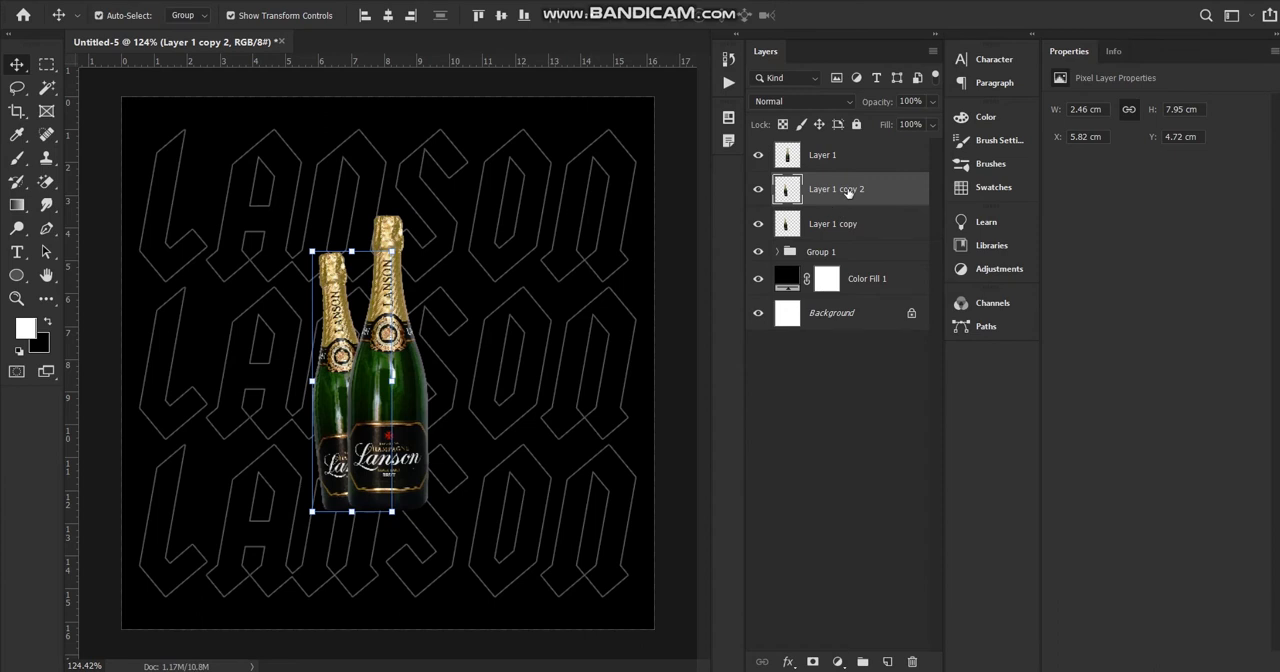
left_click(848, 222)
key("ctrl+t")
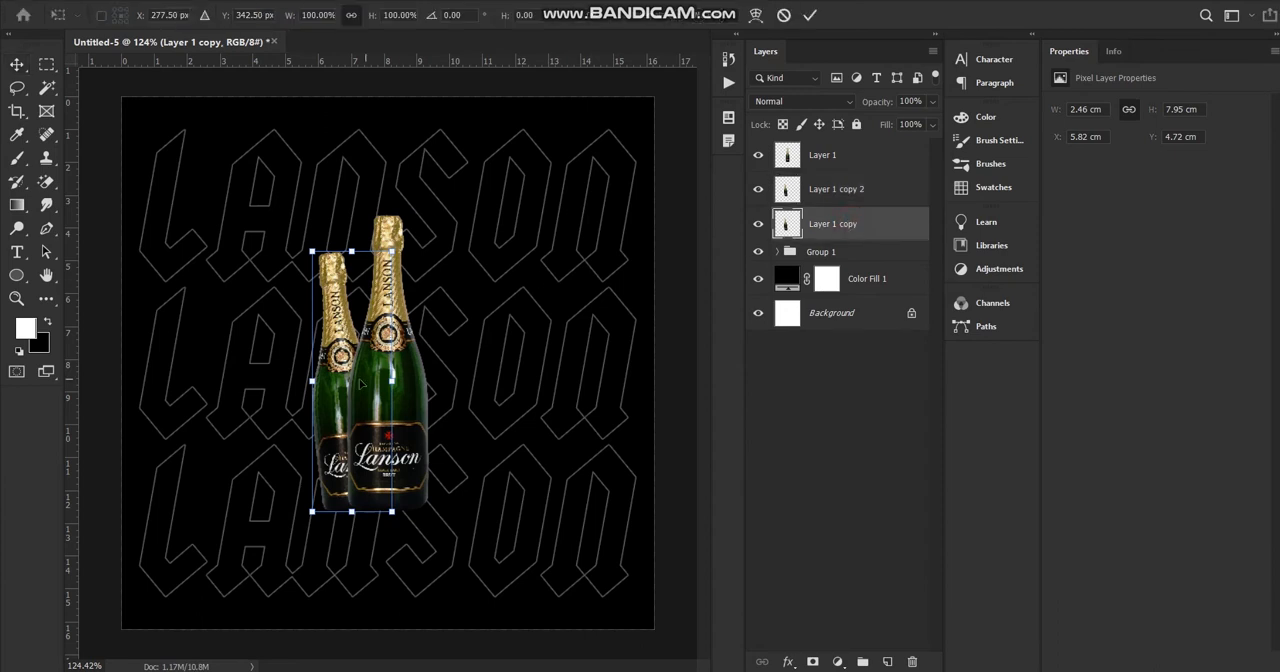
left_click_drag(341, 385, 306, 385)
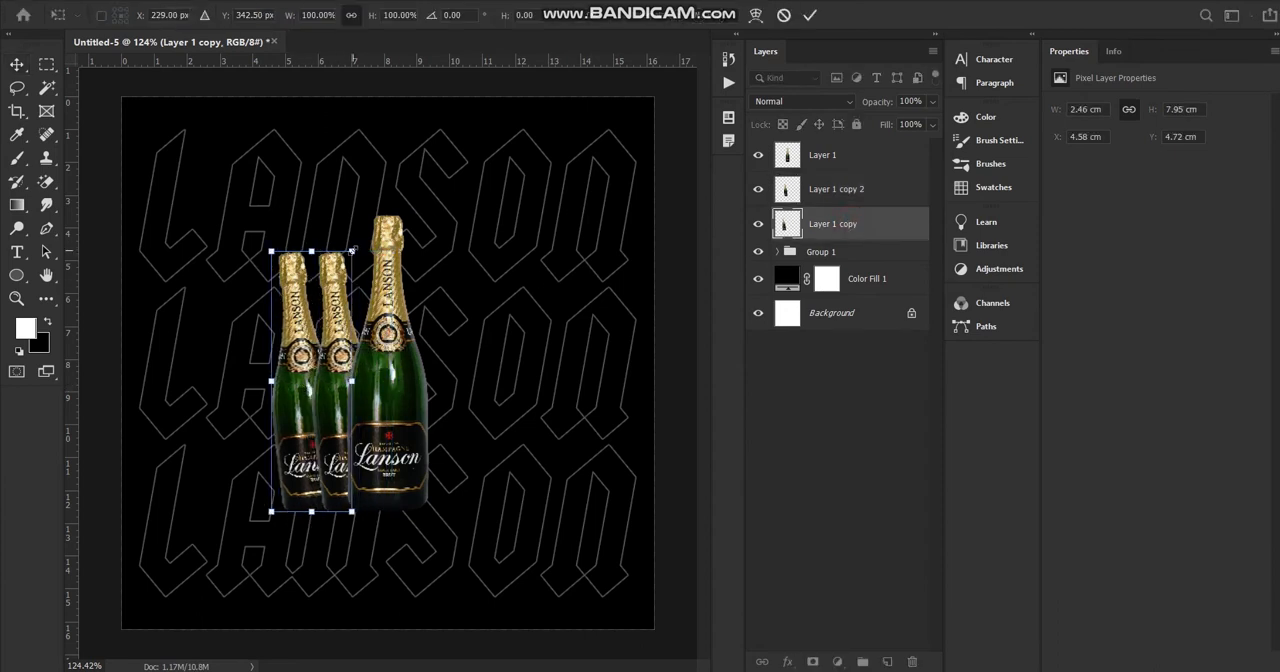
left_click_drag(357, 251, 338, 295)
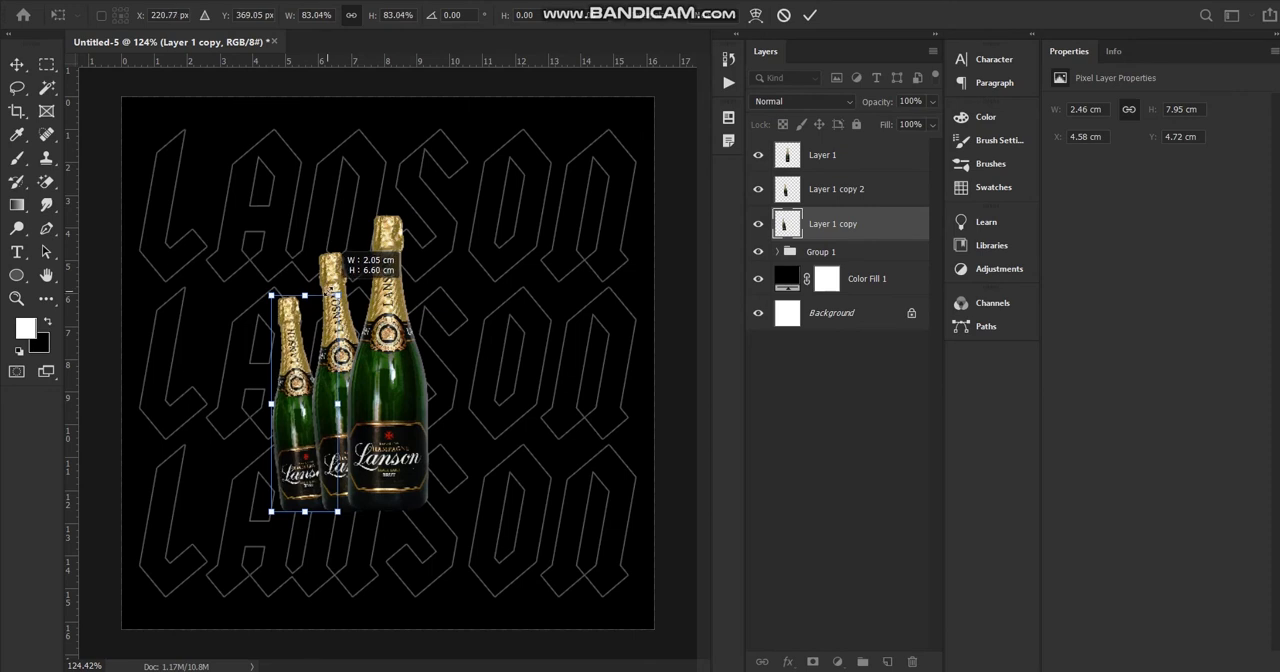
key("Return")
Duplicate both left bottle copies together, flip the duplicates horizontally and place them symmetrically on the right of the centre bottle.
left_click(837, 181, "shift")
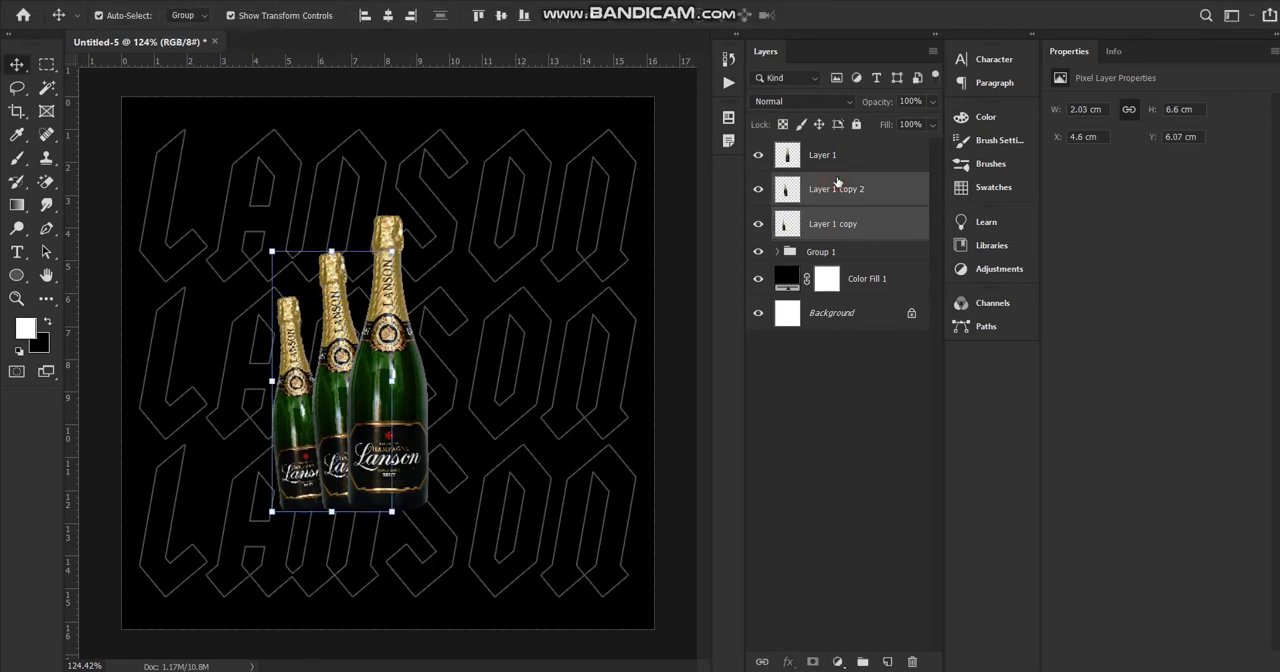
key("ctrl+t")
key("Return")
key("ctrl+j")
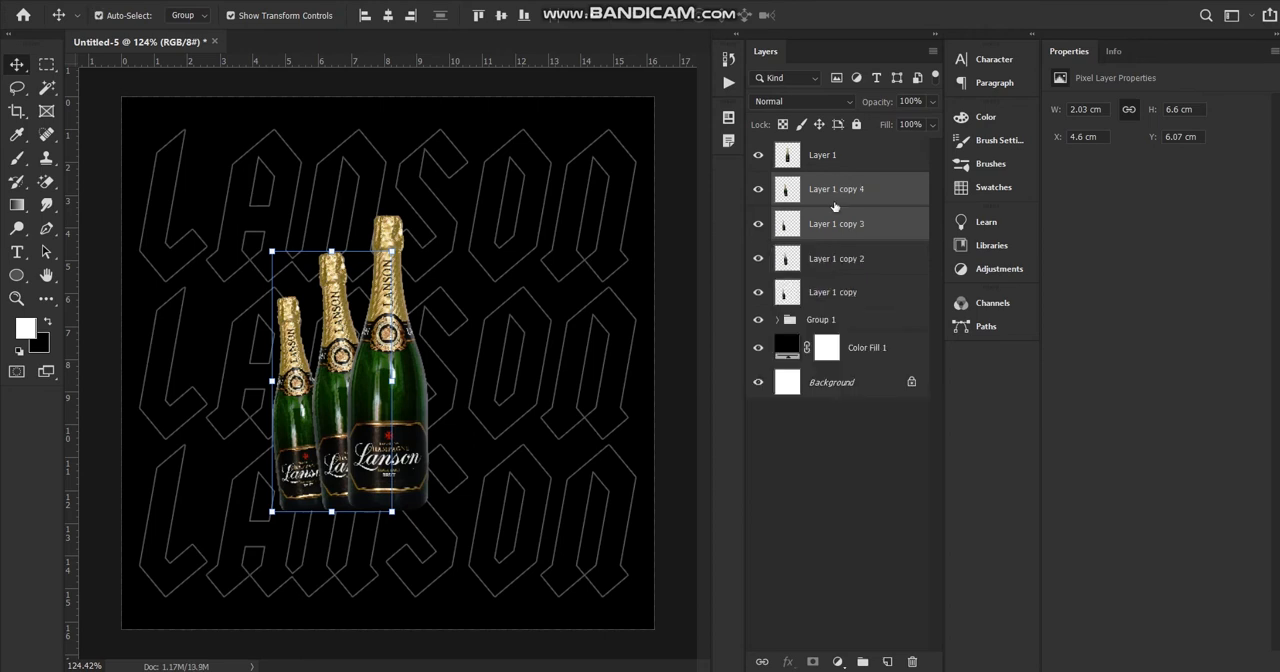
key("ctrl+t")
right_click(344, 351)
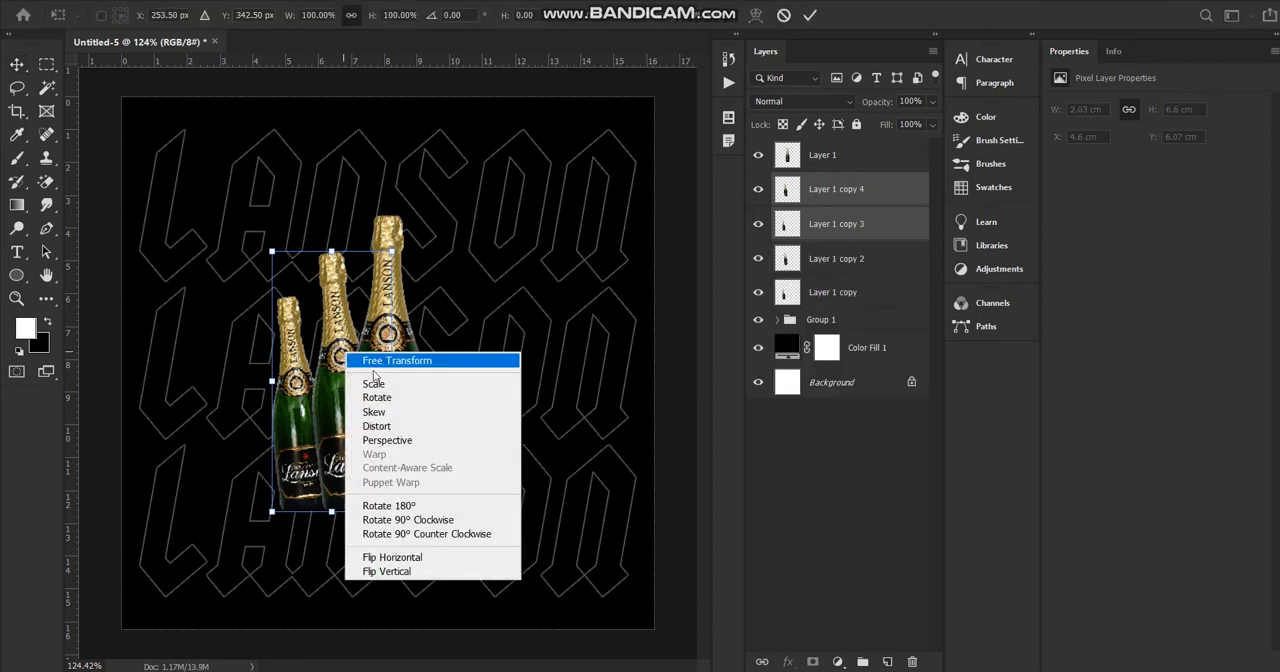
left_click(417, 559)
left_click_drag(307, 400, 423, 400)
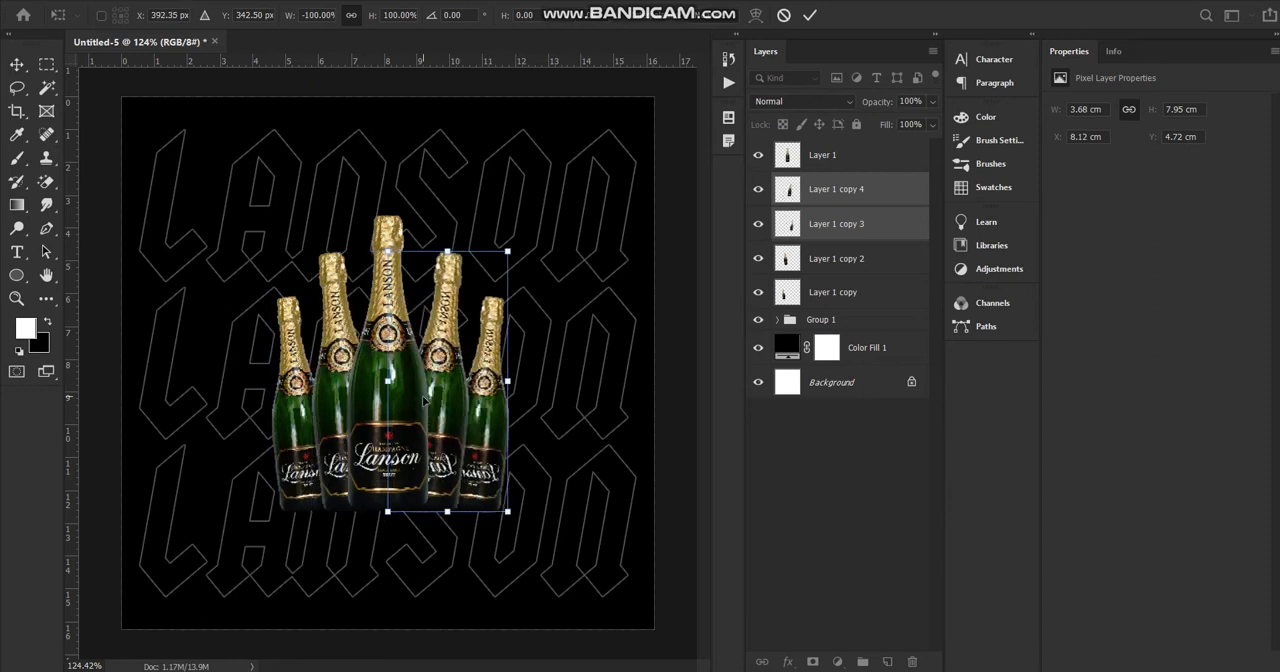
key("Return")
left_click(675, 152)
Group all five bottle layers, from Layer 1 down to Layer 1 copy.
scroll(497, 271, "down", 9)
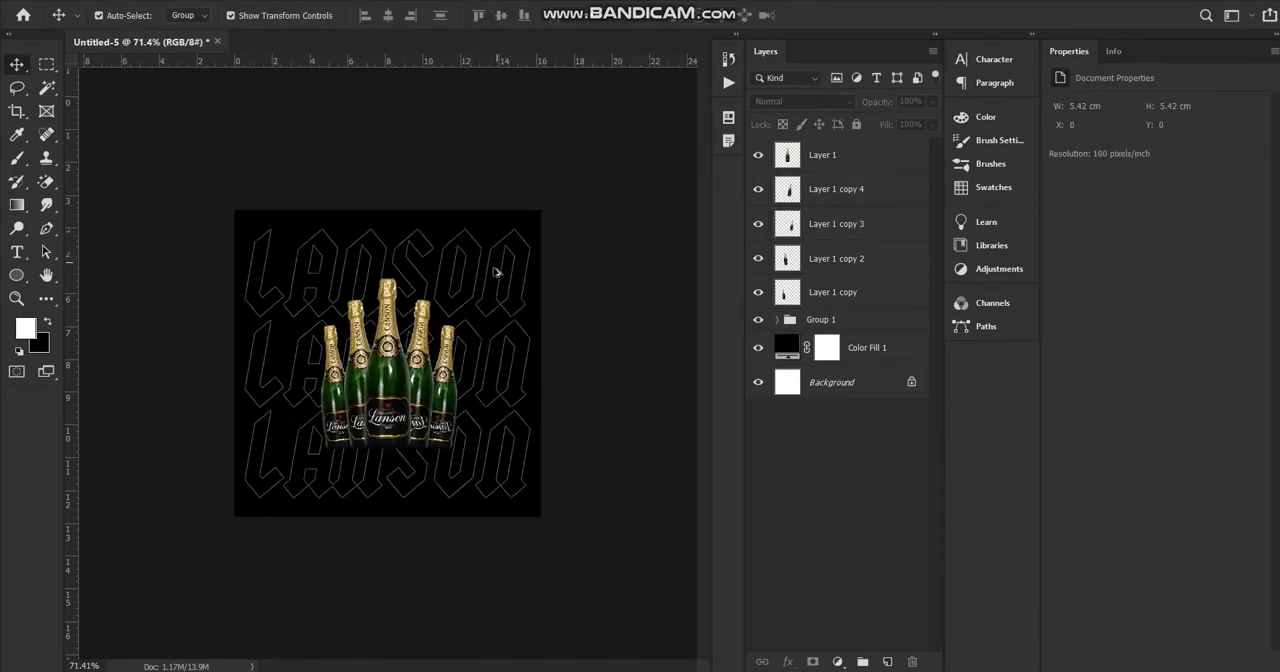
scroll(358, 358, "up", 10)
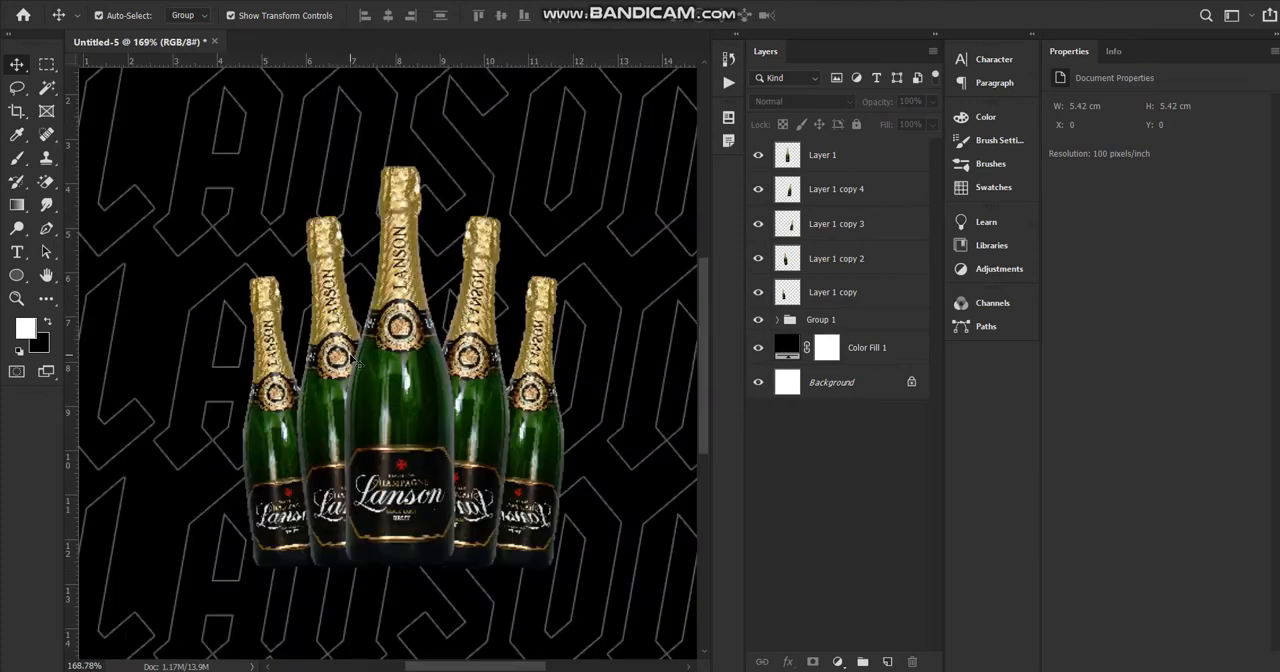
scroll(609, 314, "down", 3)
left_click(851, 155)
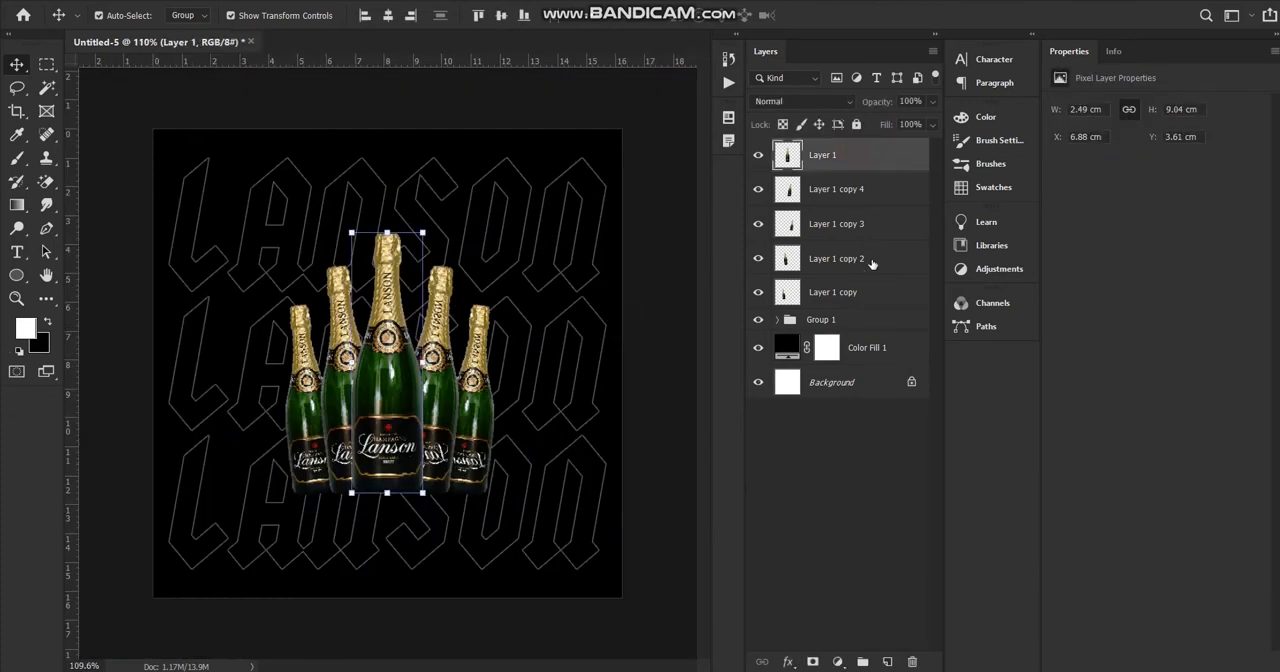
left_click(859, 298, "shift")
key("ctrl+g")
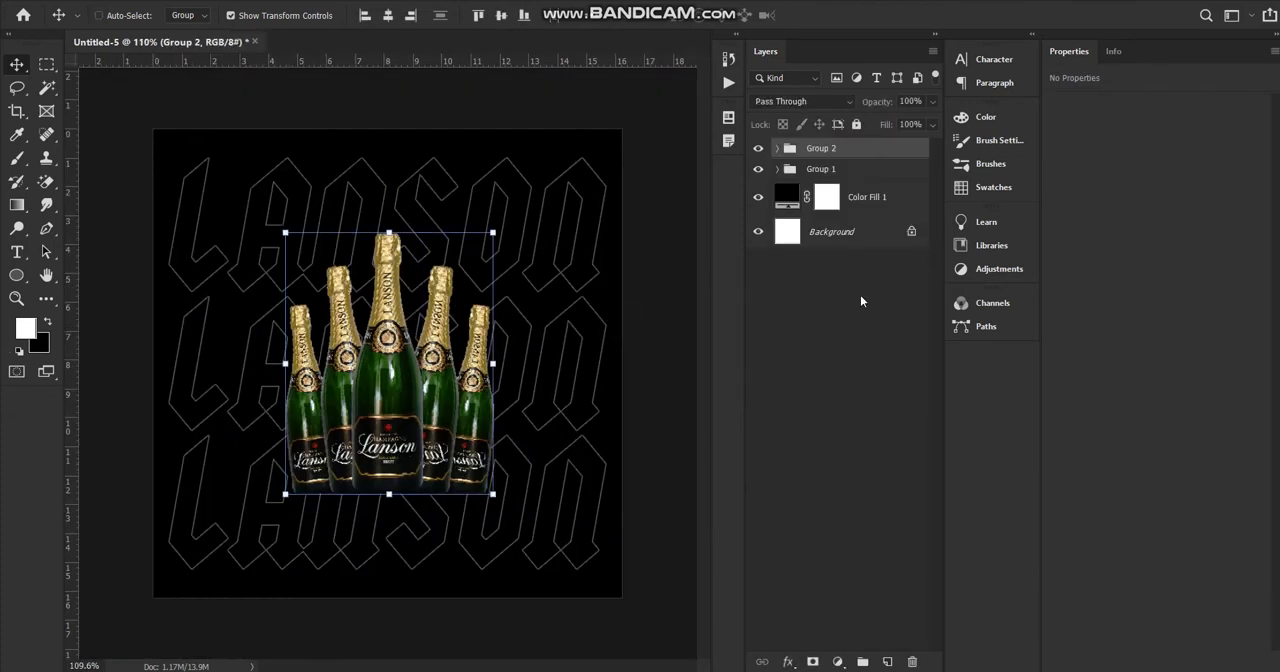
Add a gradient fill layer directly above the bottle group.
left_click(873, 190)
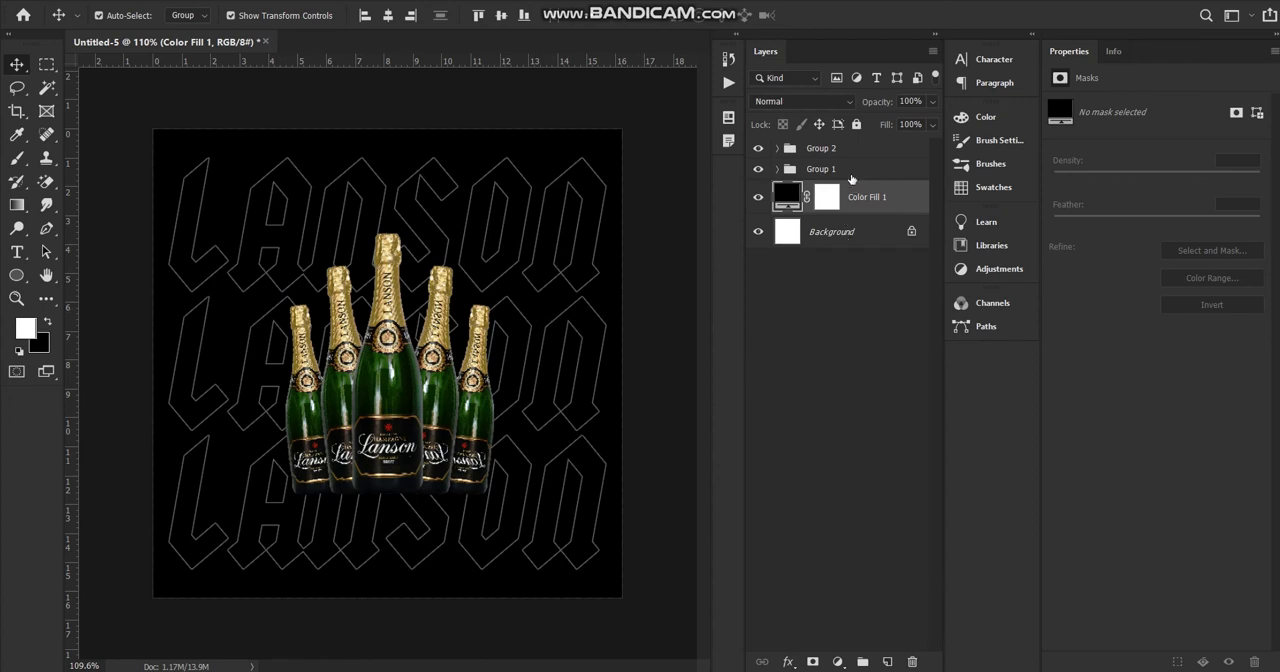
left_click(857, 150)
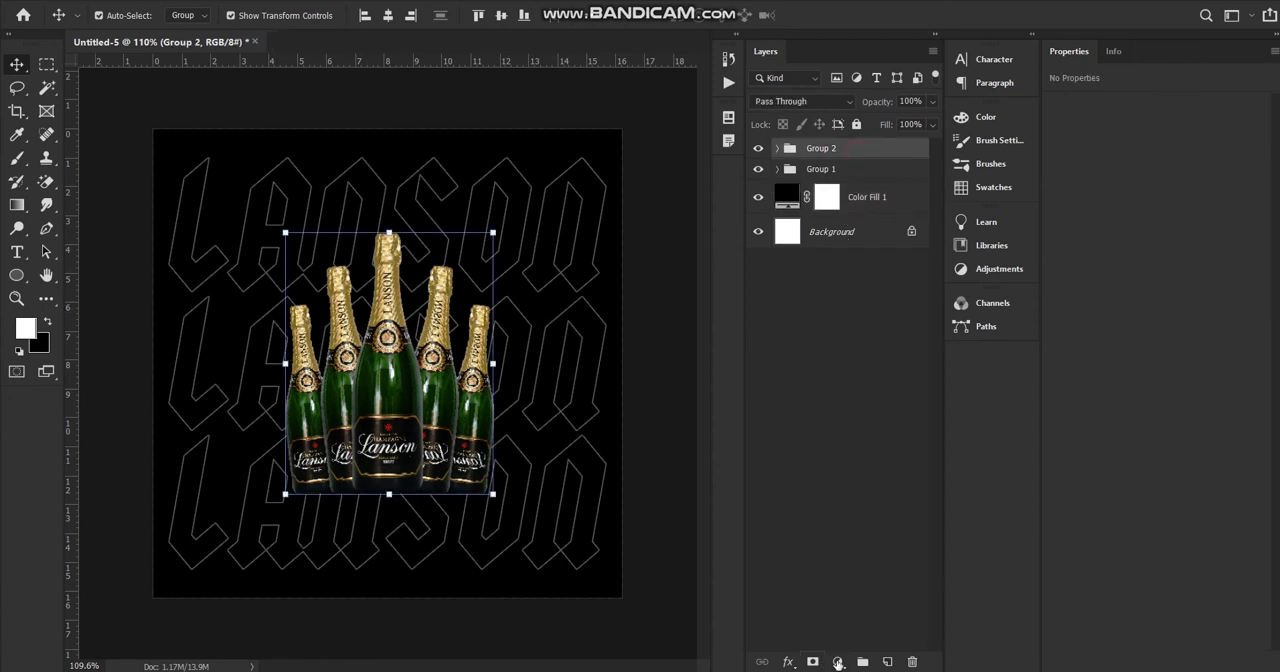
left_click(838, 663)
left_click(897, 383)
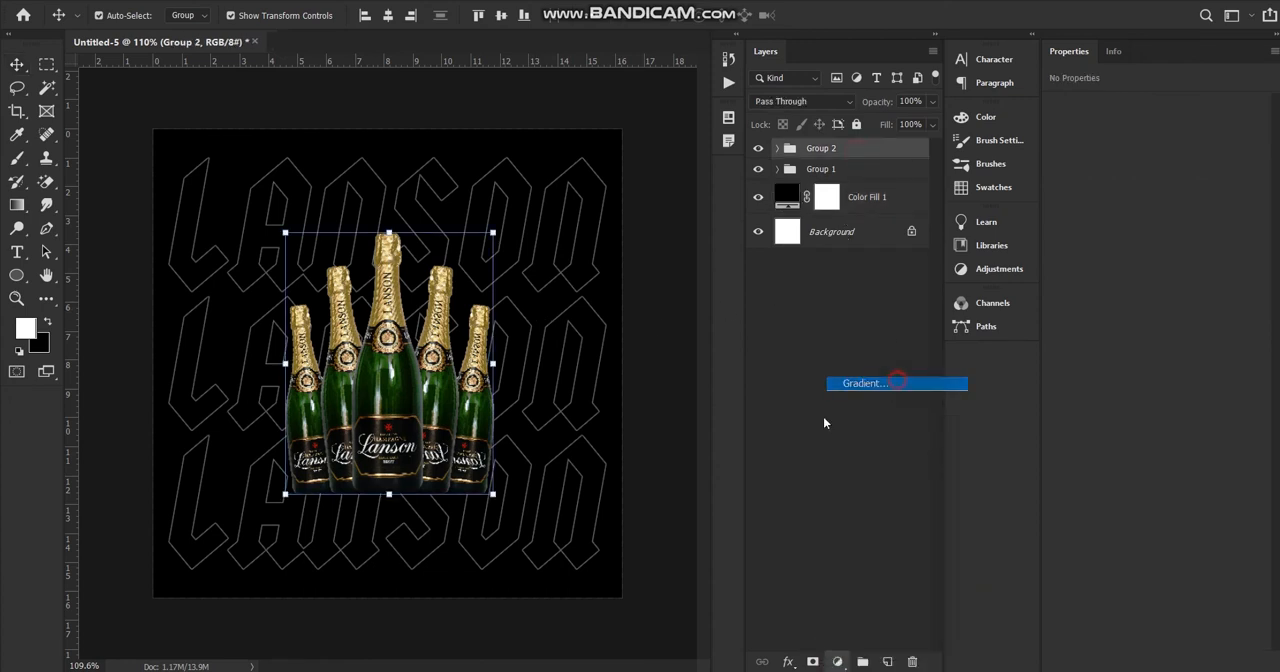
Set the gradient's starting color stop to black (000000).
left_click(805, 150)
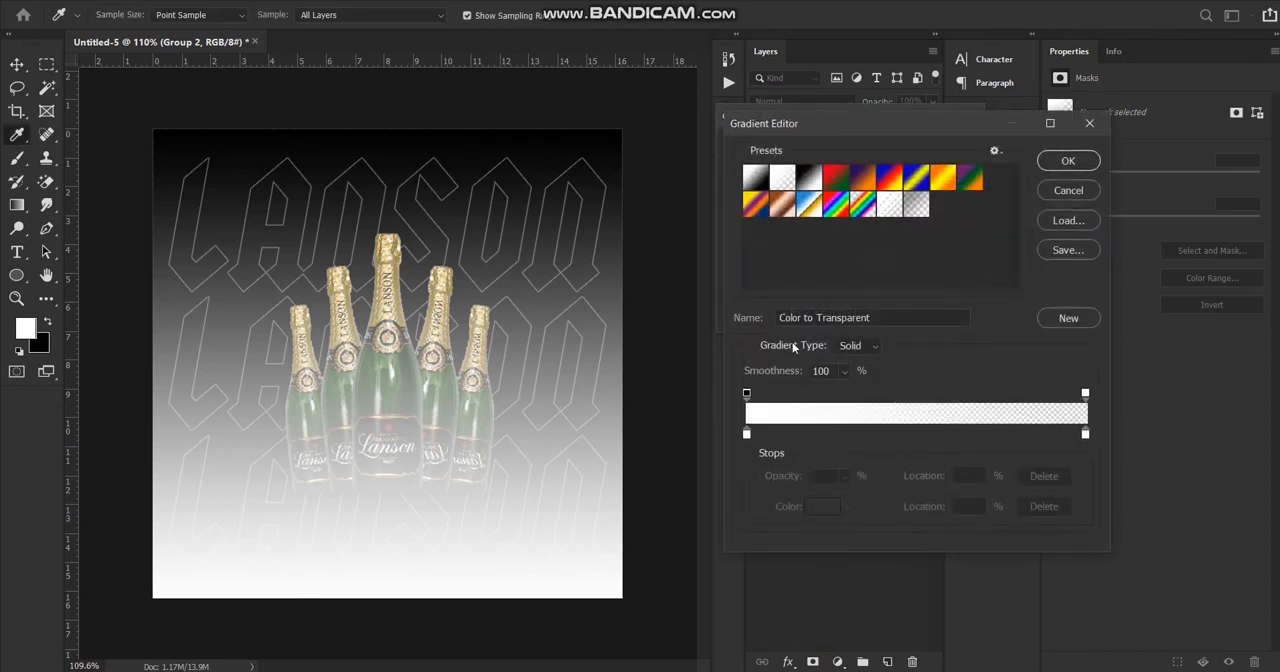
left_click(746, 433)
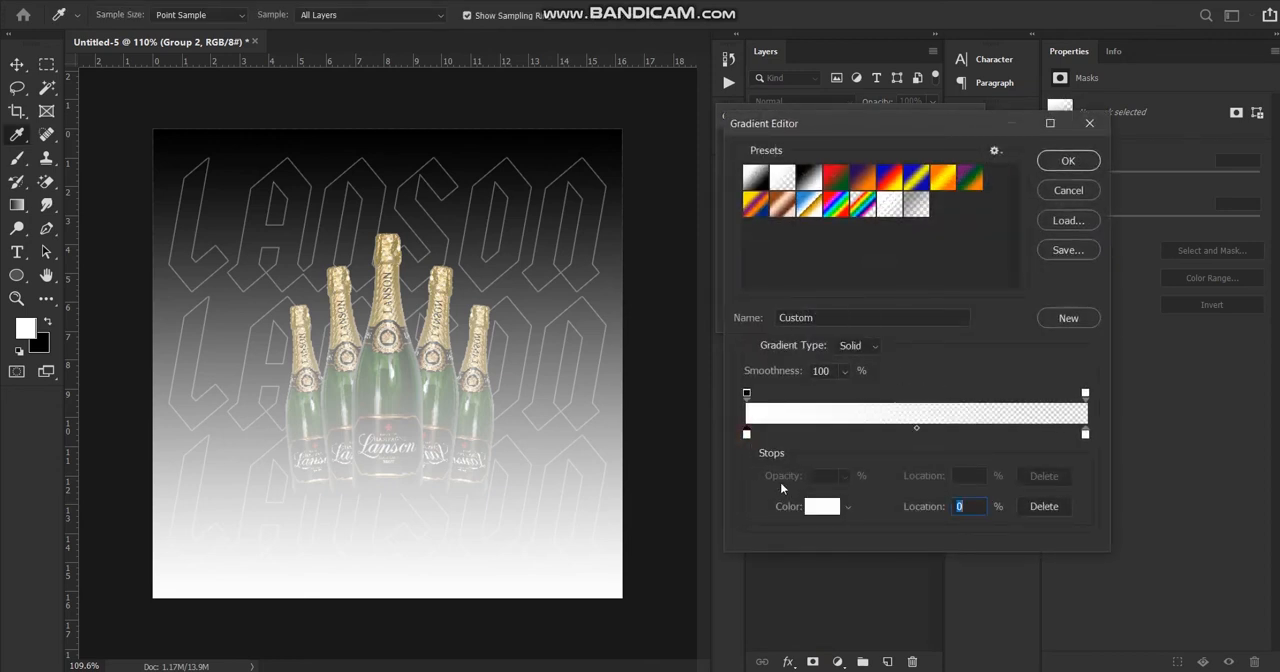
left_click(812, 518)
left_click_drag(900, 360, 838, 408)
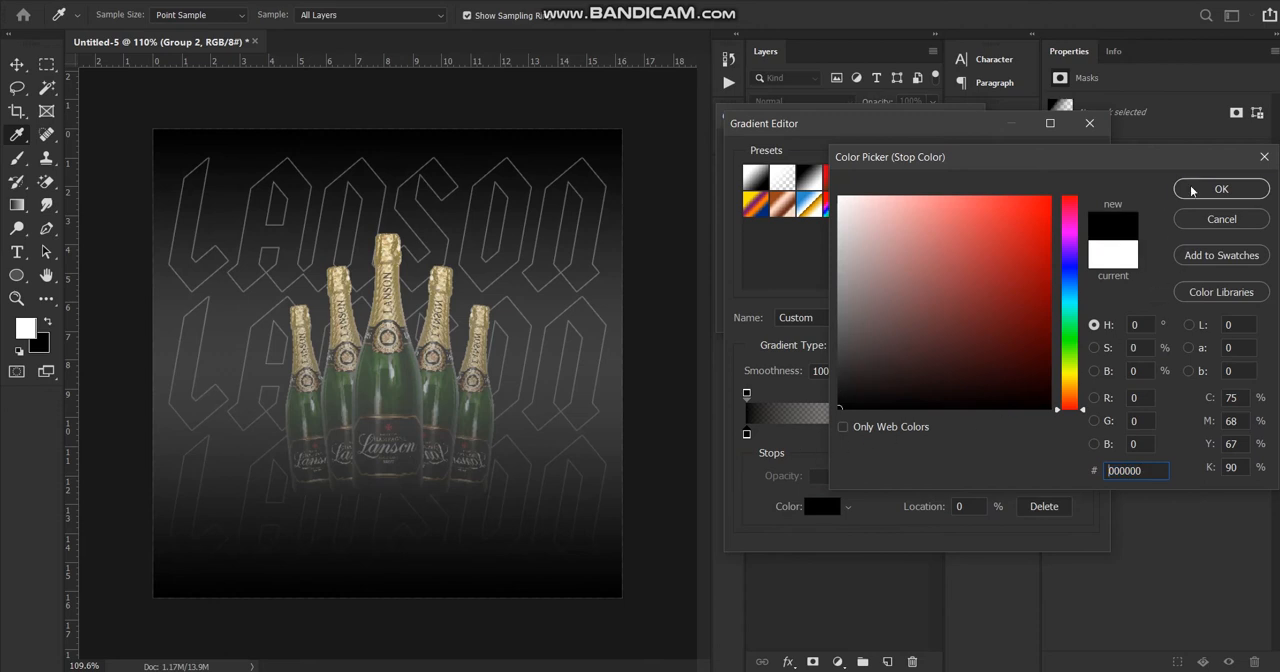
left_click(1192, 191)
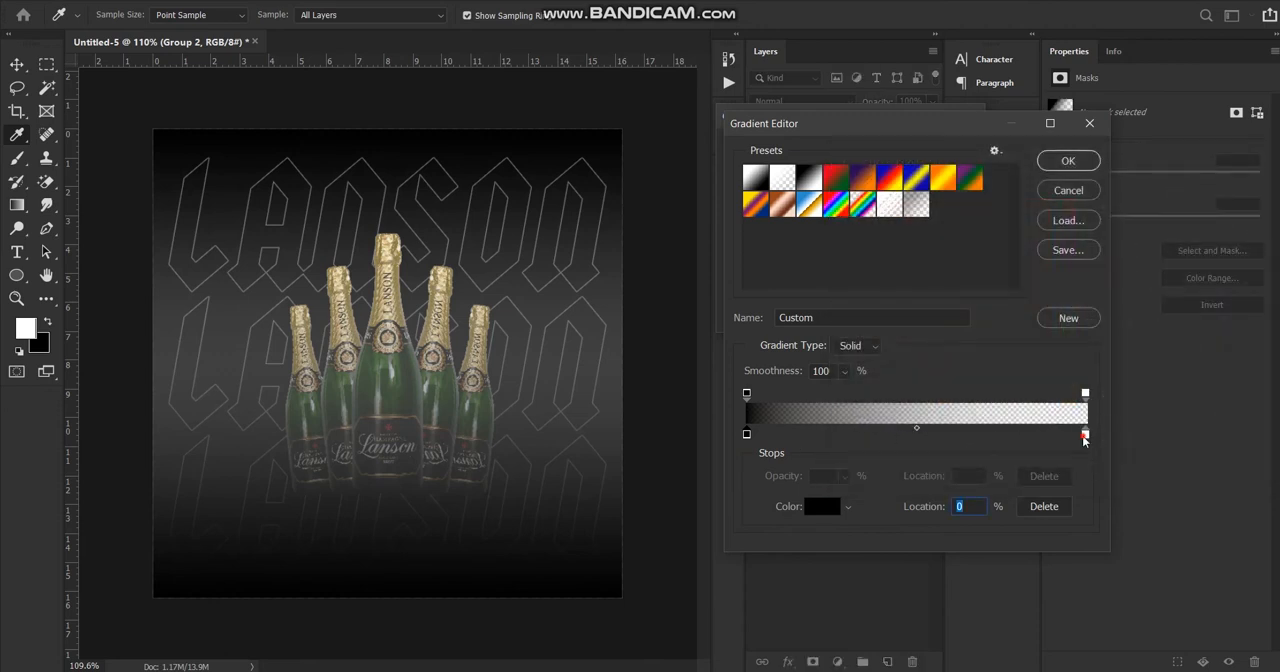
Set the gradient's end color stop at 100% to dark green (004c04).
left_click(1085, 435)
left_click(822, 506)
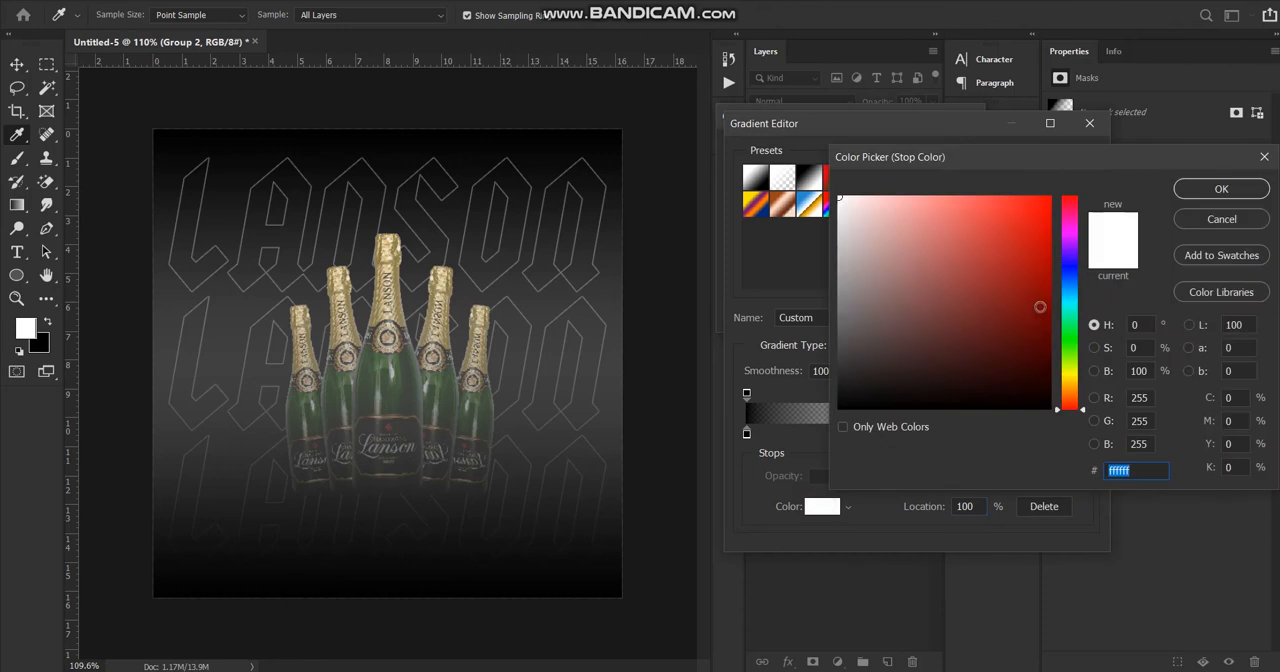
left_click(1066, 337)
left_click_drag(1031, 364, 1042, 369)
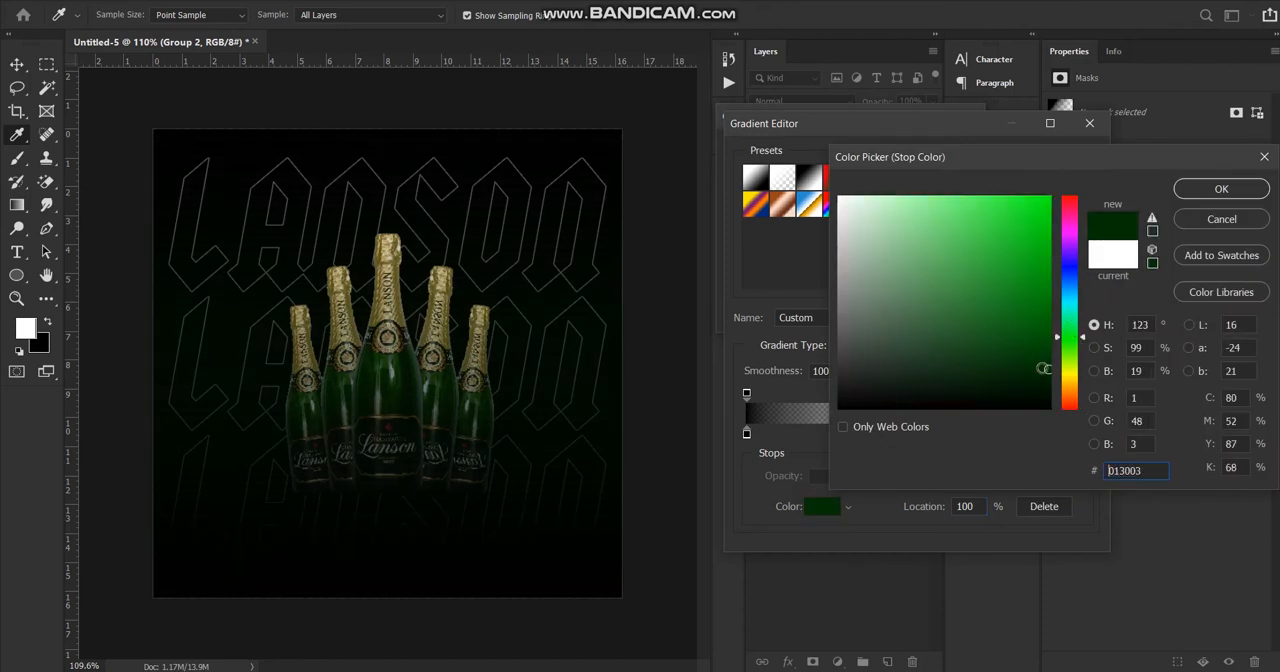
left_click(1050, 346)
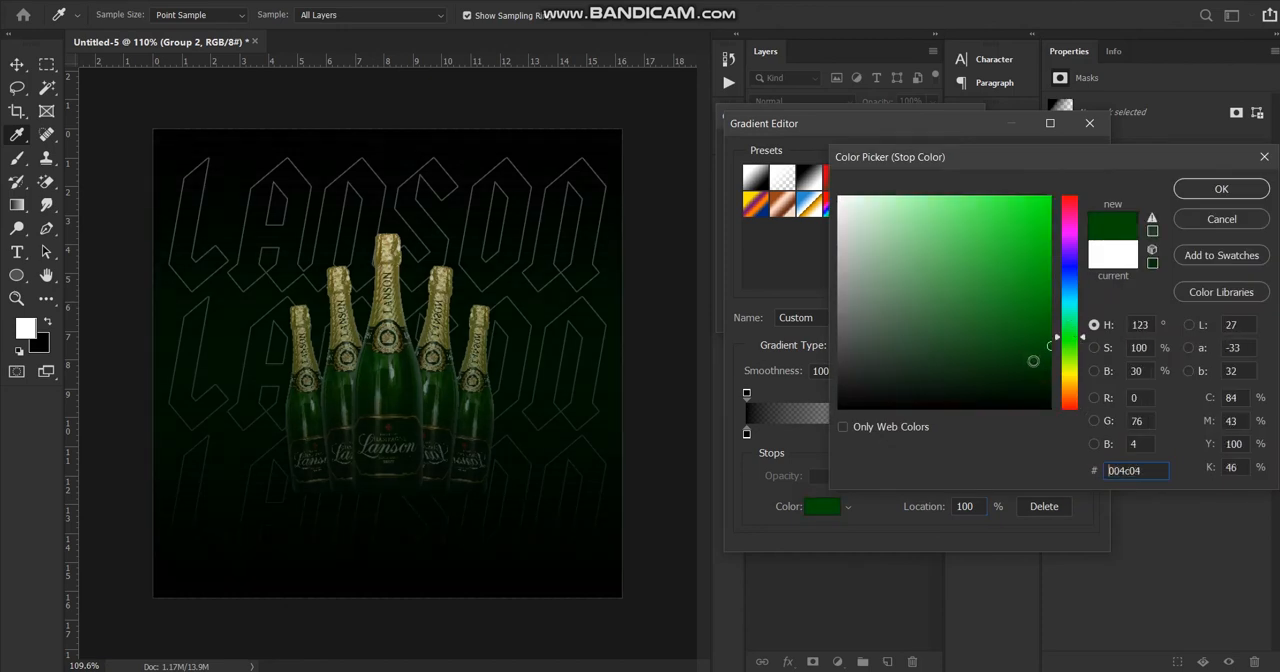
left_click(1264, 156)
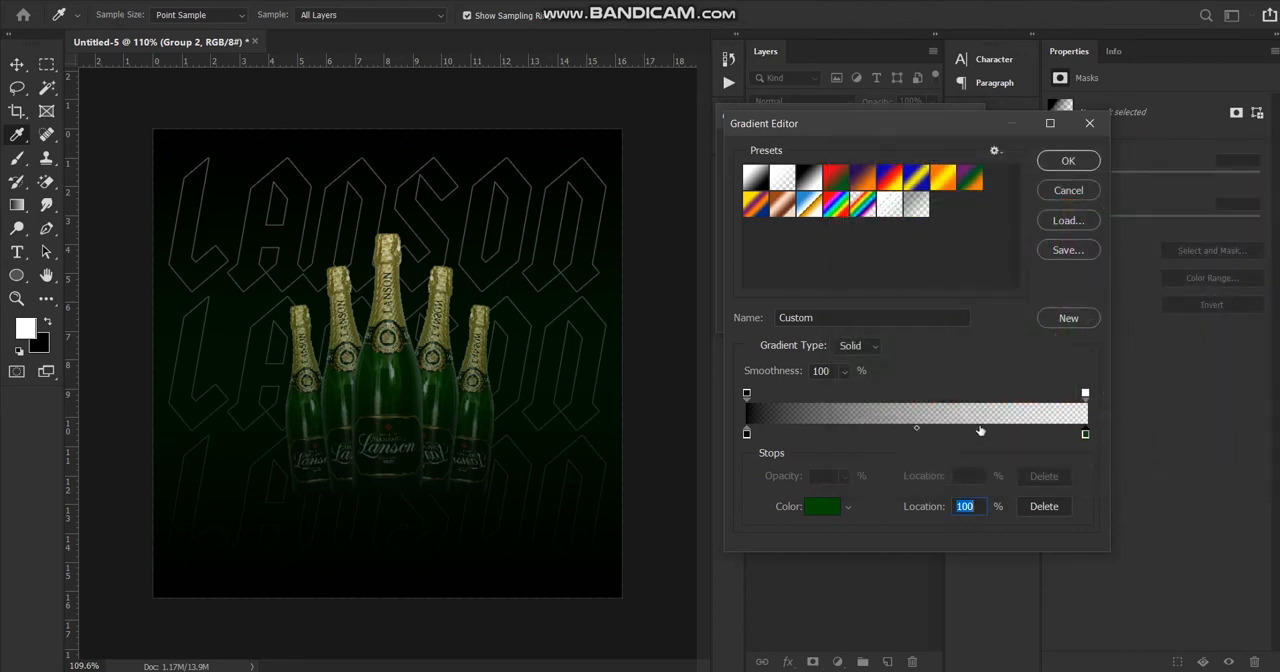
Move the gradient's color midpoint to 66% and apply the linear gradient fill.
left_click(914, 430)
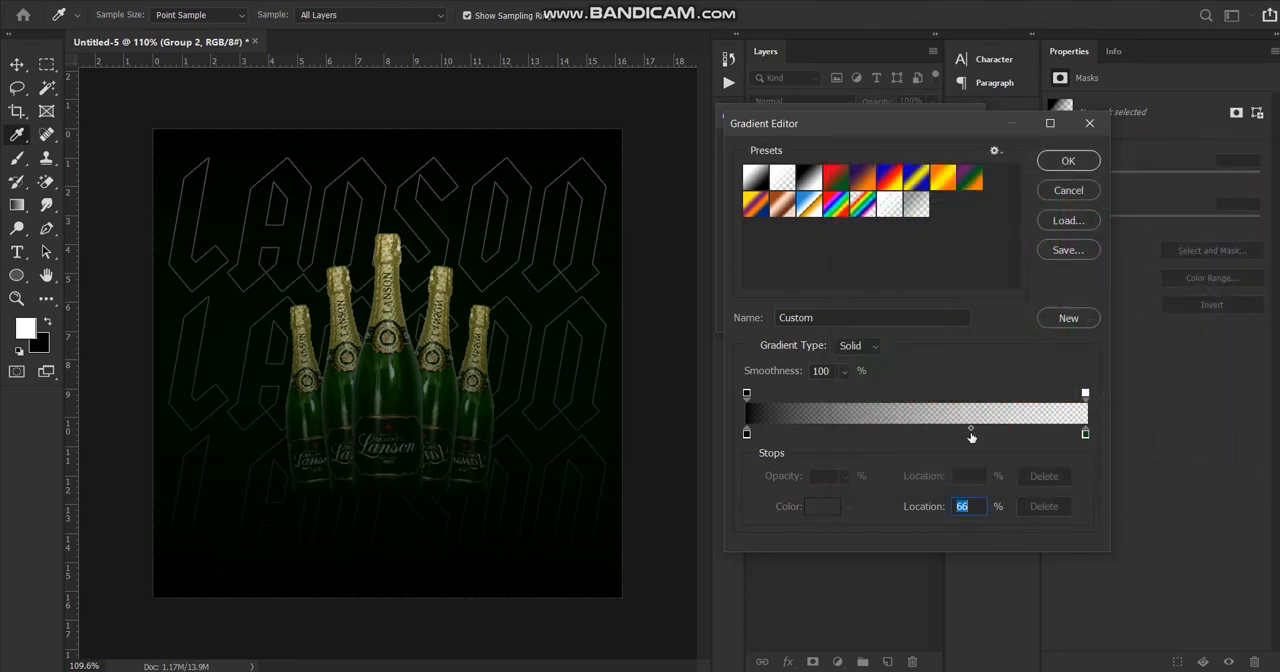
left_click(1066, 161)
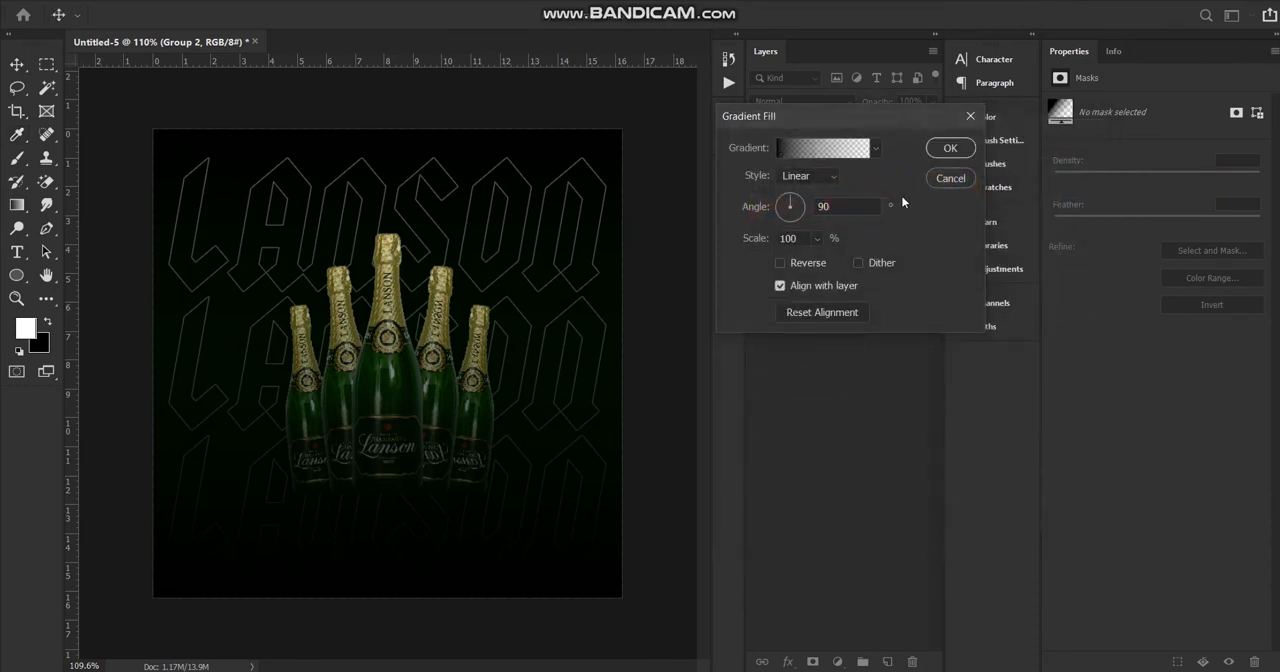
left_click(951, 148)
Move the Gradient Fill 1 layer below the bottle group so it covers only the LANSON text and background.
left_click_drag(857, 167, 850, 197)
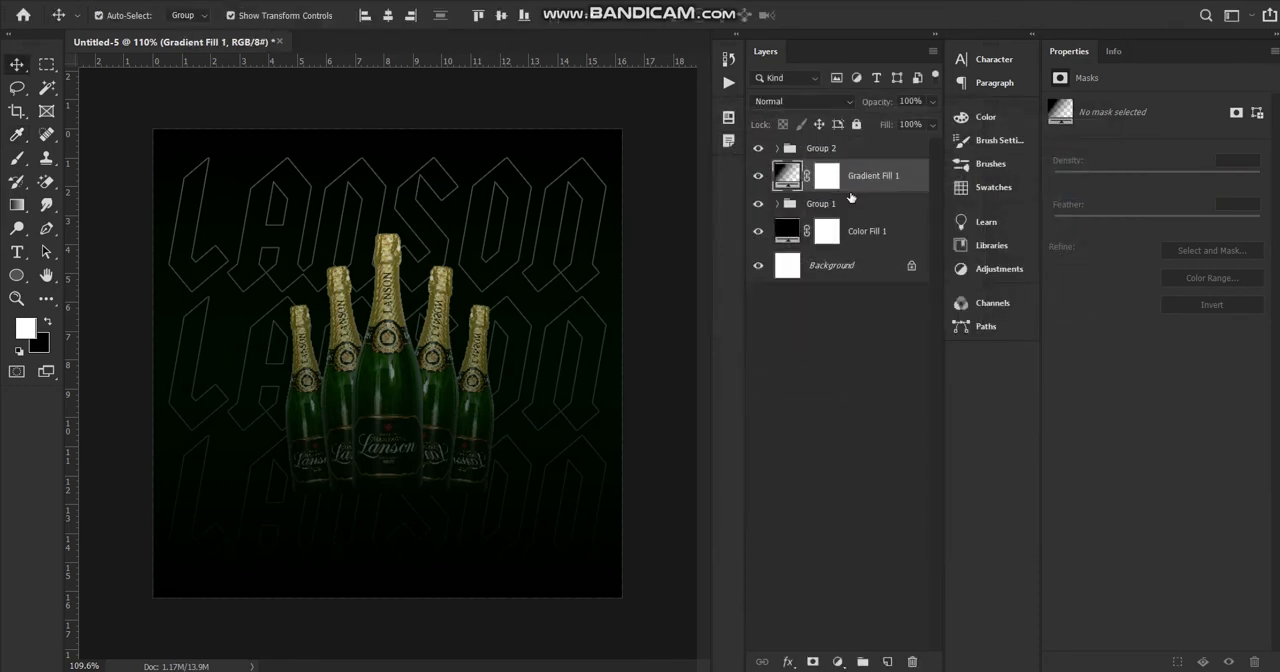
scroll(289, 394, "down", 5)
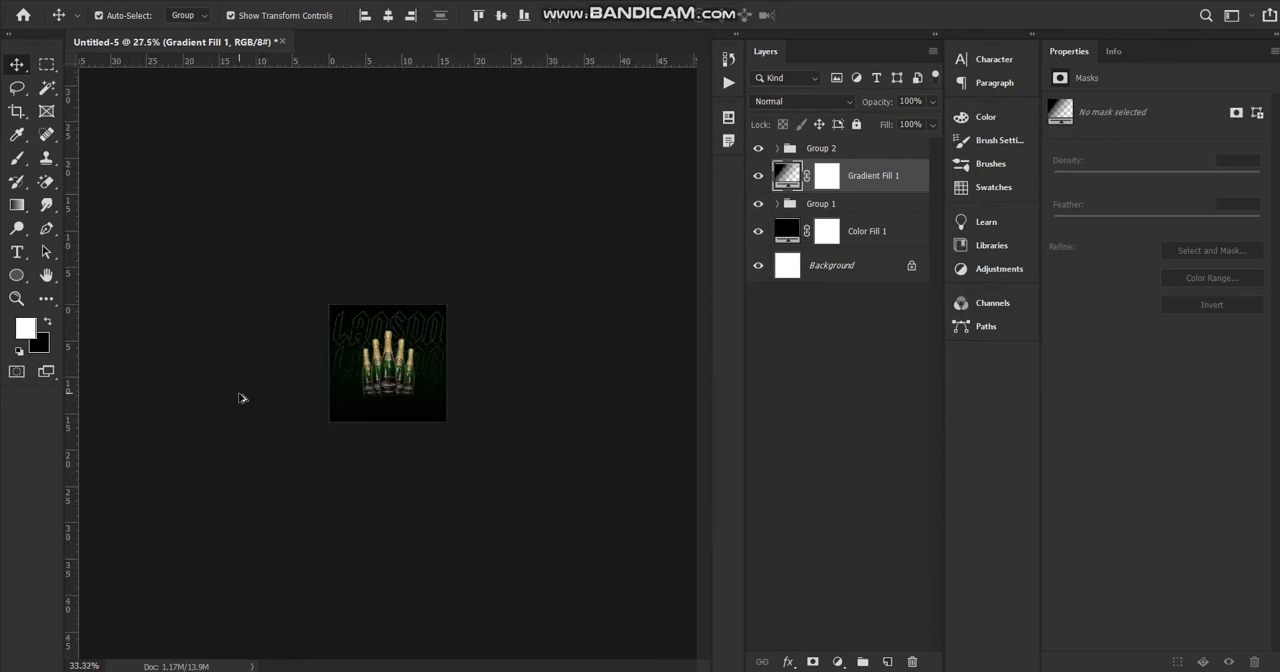
scroll(240, 398, "up", 5)
scroll(243, 397, "down", 2)
scroll(266, 394, "up", 3)
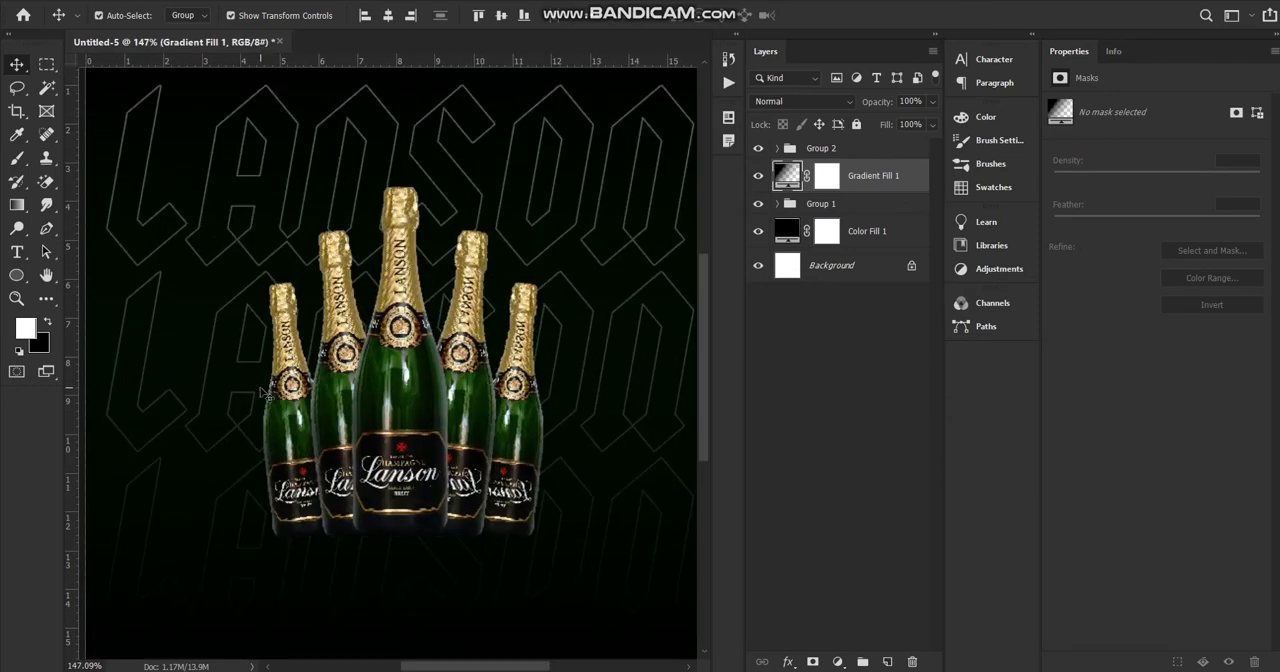
Turn on dithering for the Gradient Fill 1 layer without reversing its linear gradient.
scroll(264, 393, "down", 2)
scroll(265, 392, "up", 2)
scroll(260, 395, "down", 2)
scroll(255, 398, "up", 1)
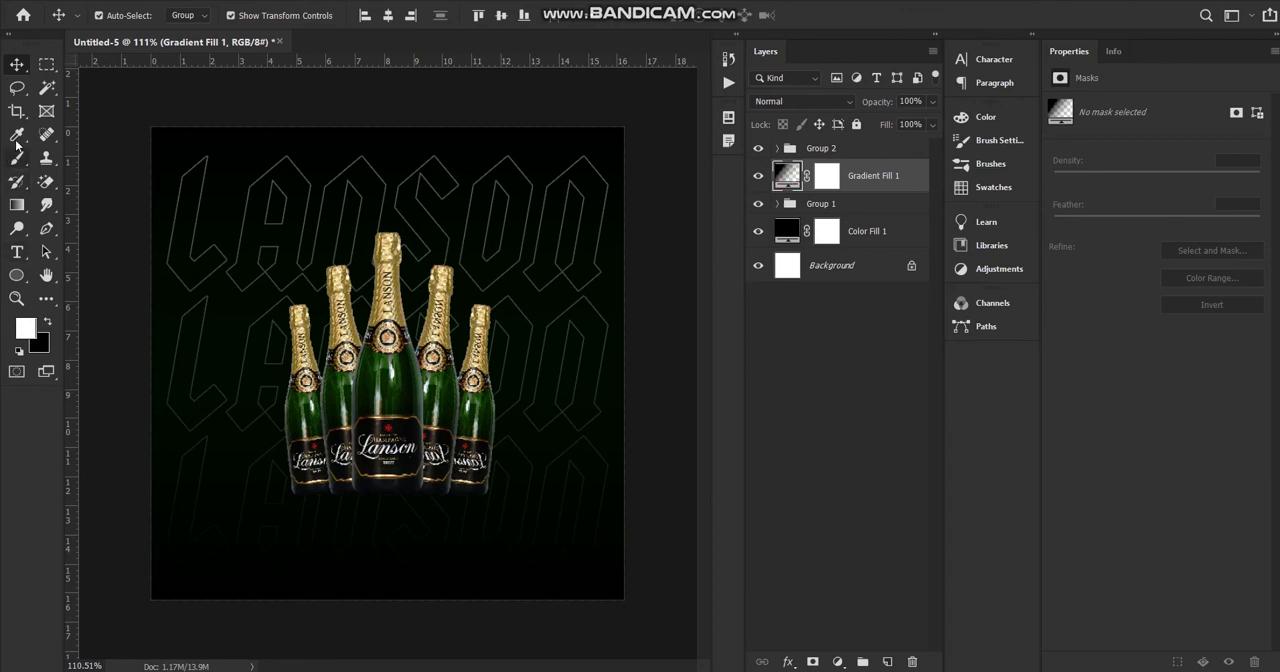
left_click(18, 206)
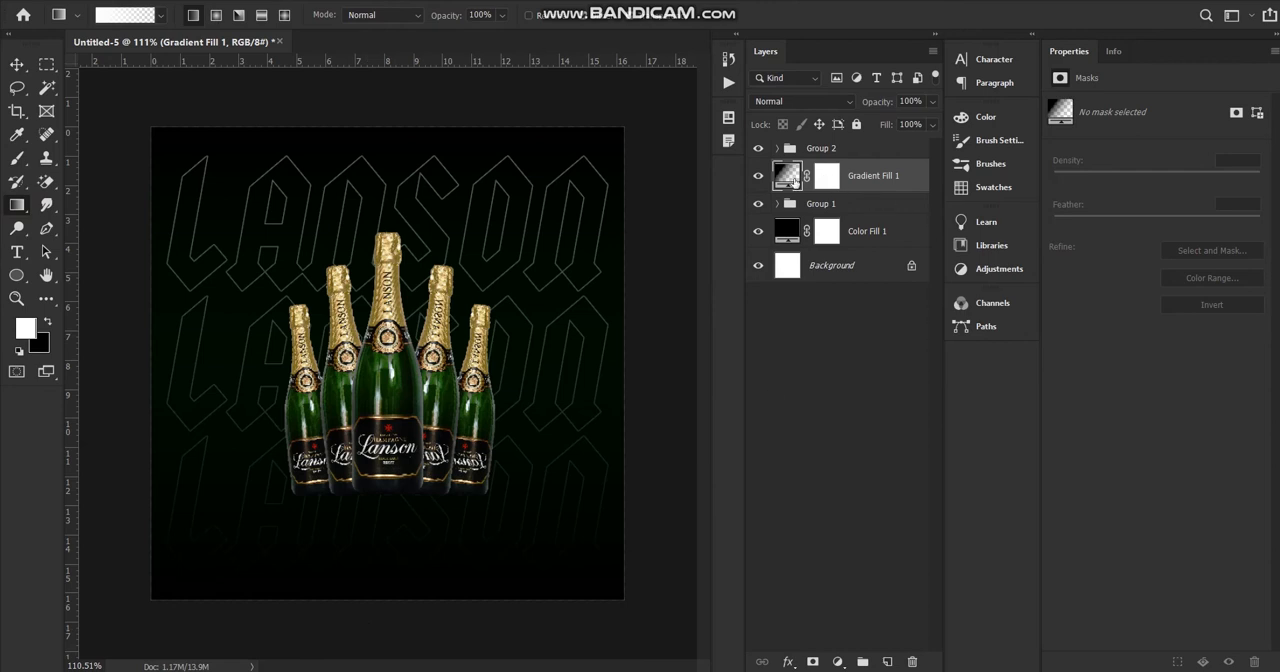
double_click(791, 179)
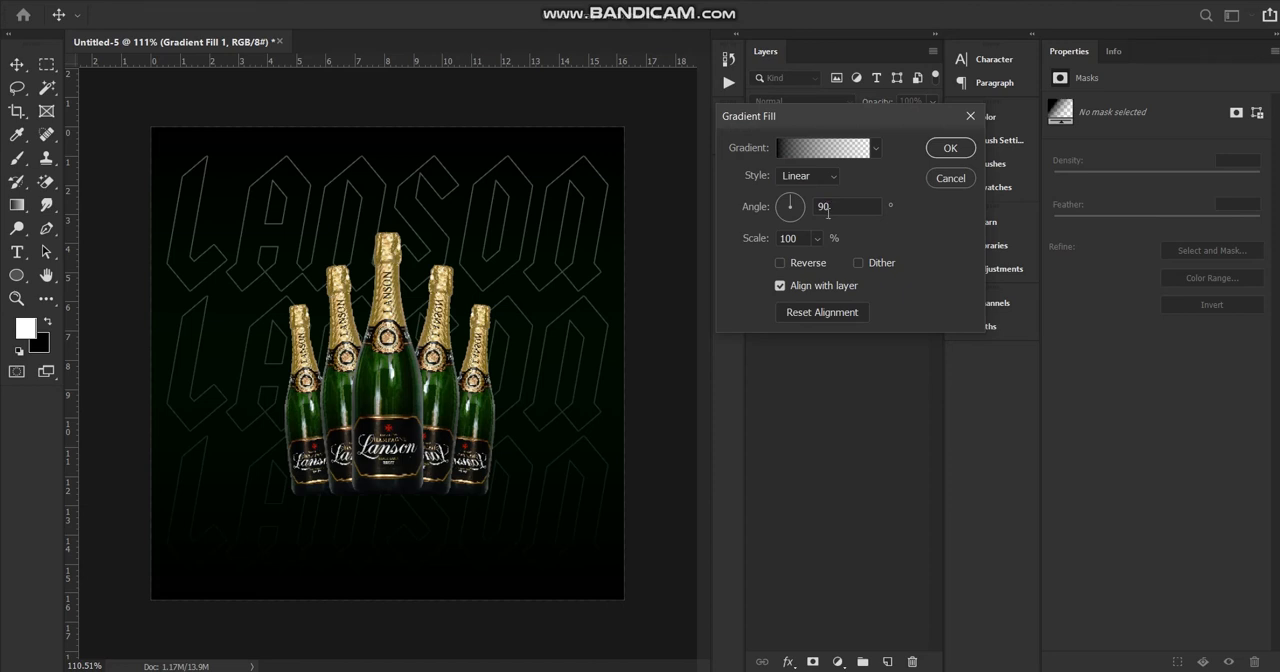
left_click(780, 263)
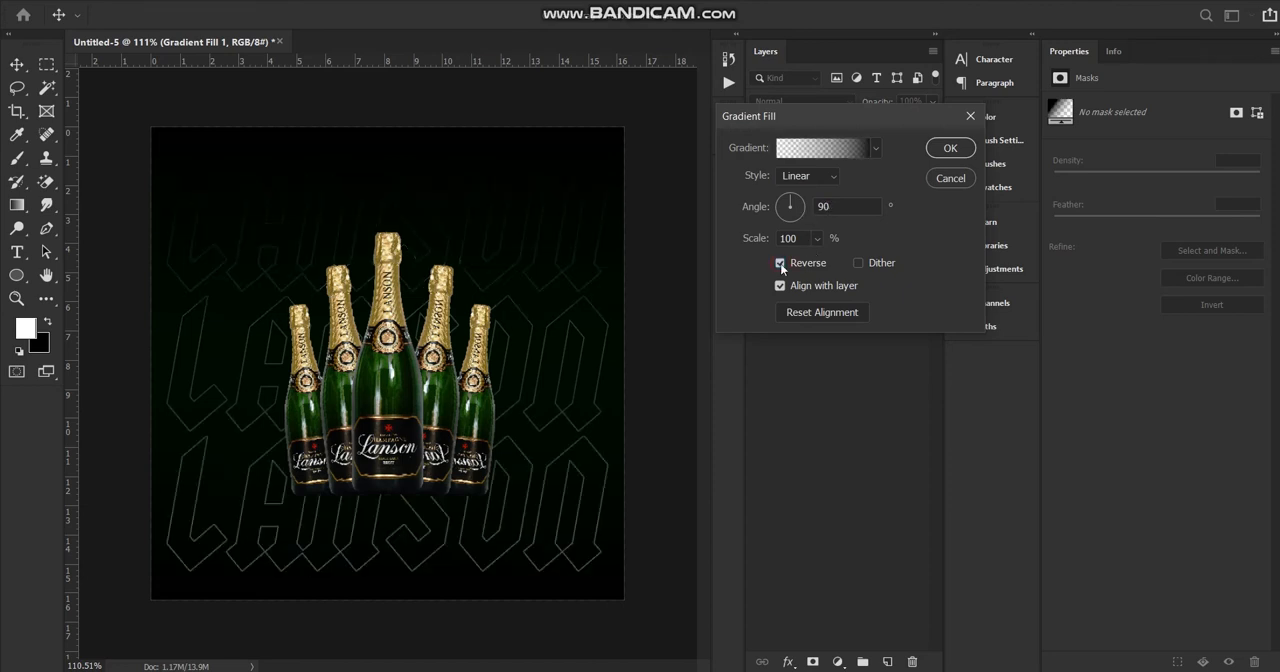
left_click(780, 263)
left_click(858, 263)
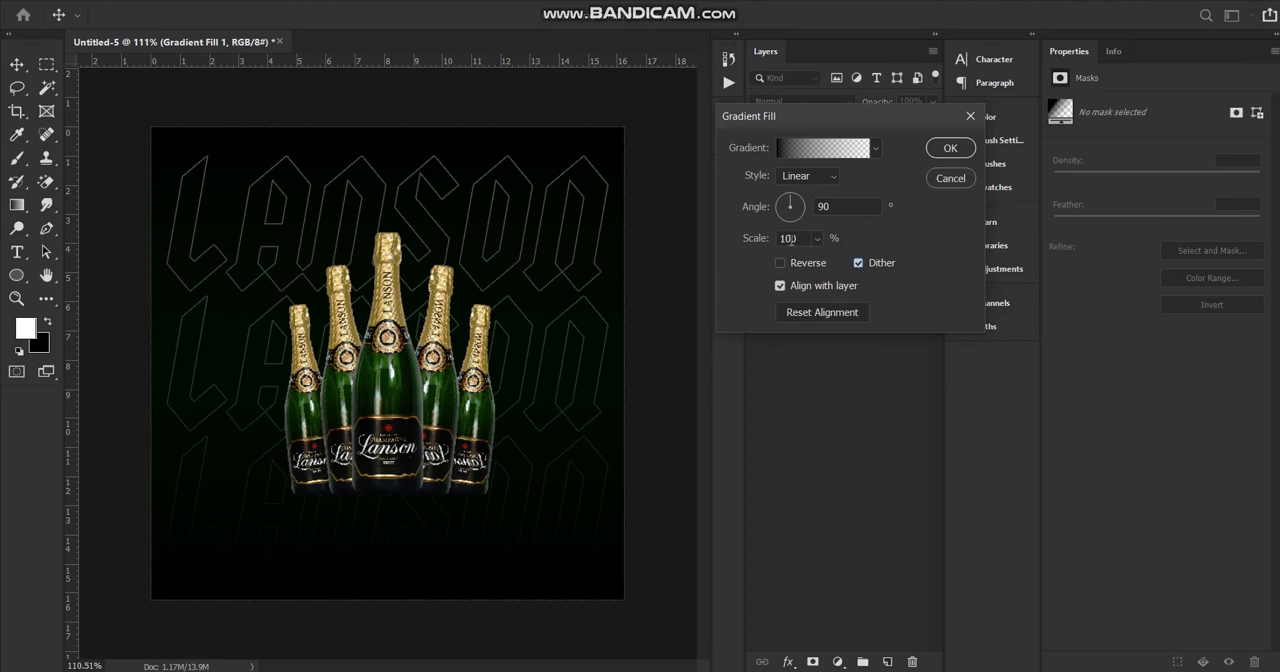
left_click(949, 147)
Add a new empty layer above the bottle group.
scroll(466, 240, "down", 3)
scroll(630, 283, "up", 2)
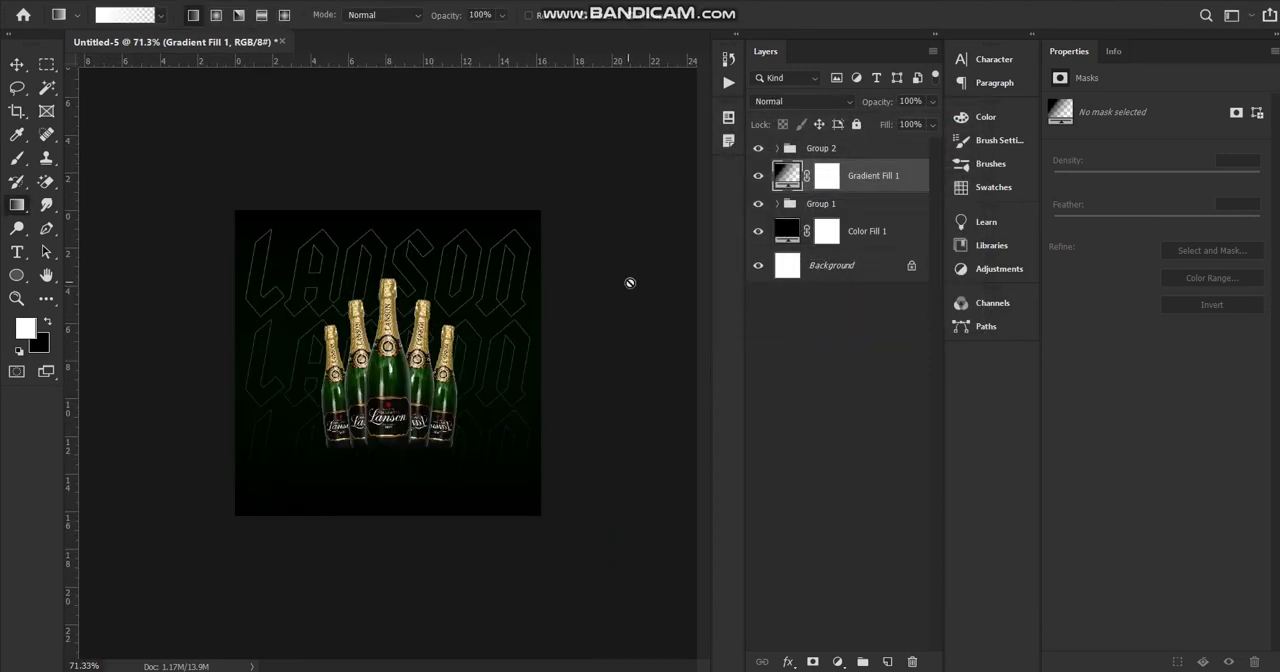
left_click(830, 158)
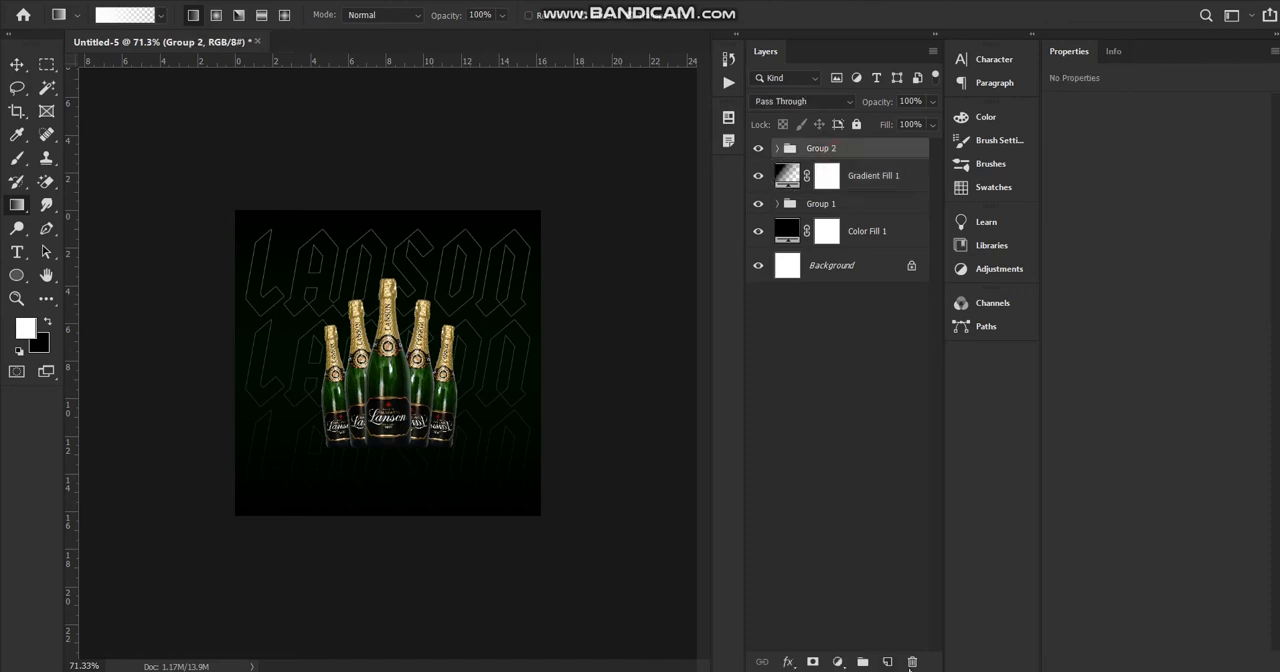
left_click(887, 662)
left_click(18, 250)
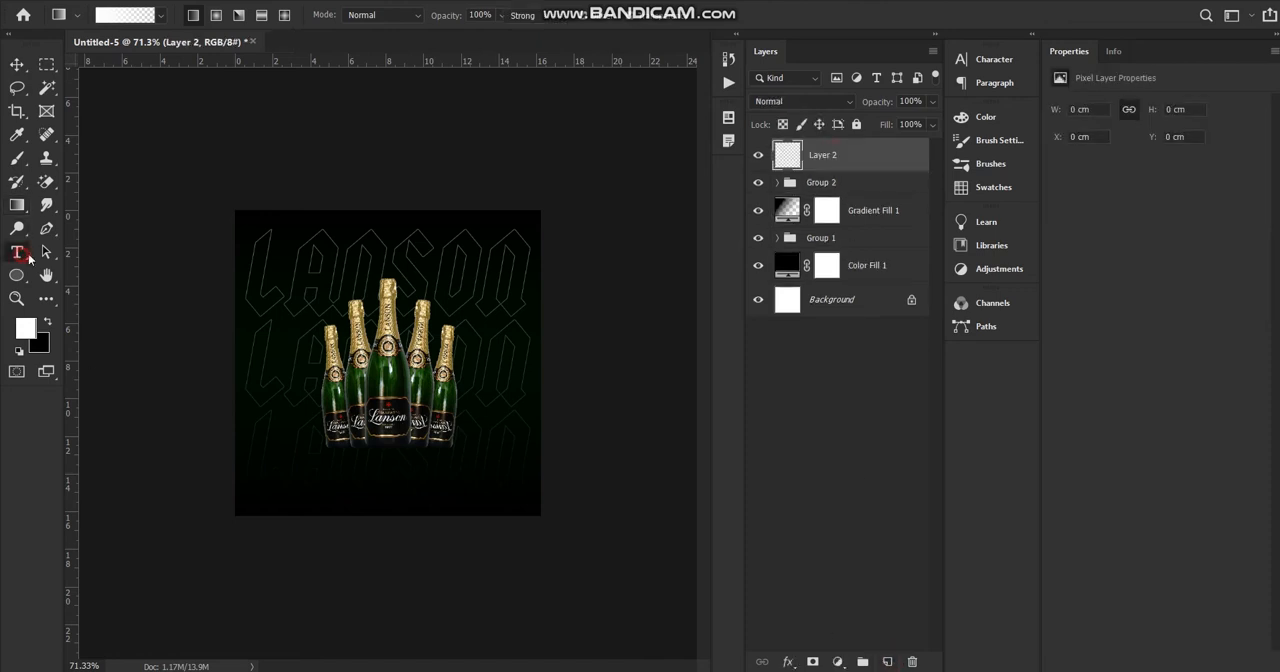
left_click(372, 388)
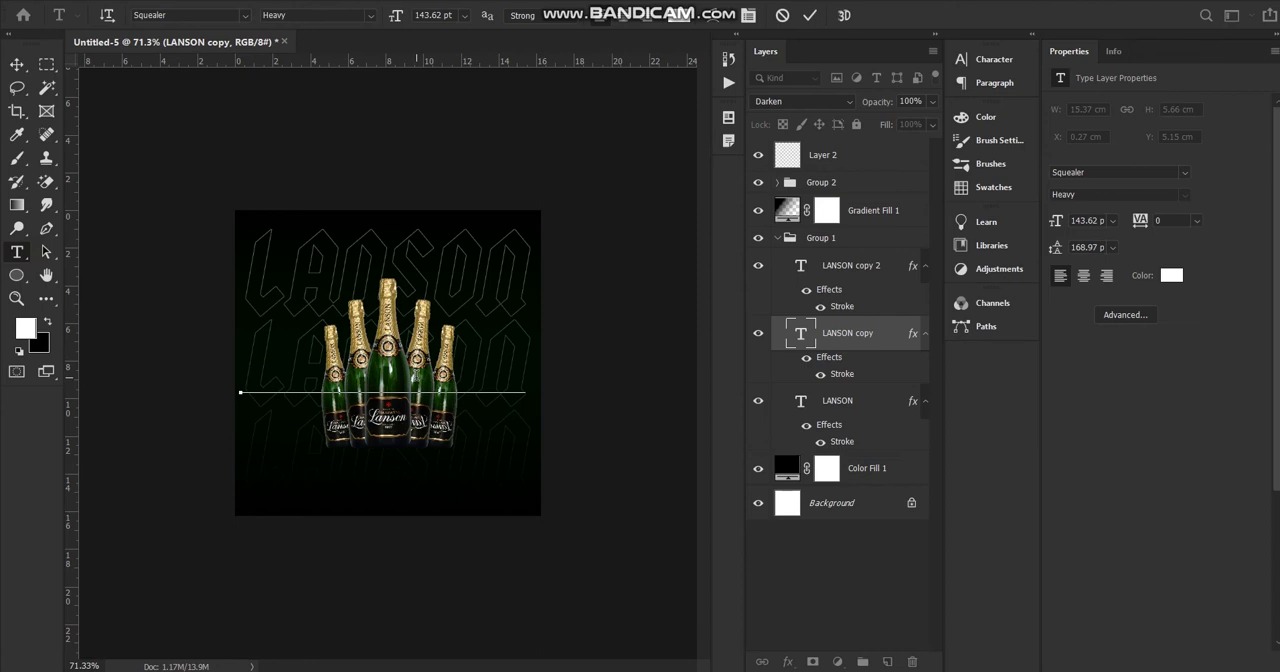
type("v")
key("ctrl+z")
Collapse and lock Group 1, and try to start new text from Layer 2 over the bottles.
left_click(776, 239)
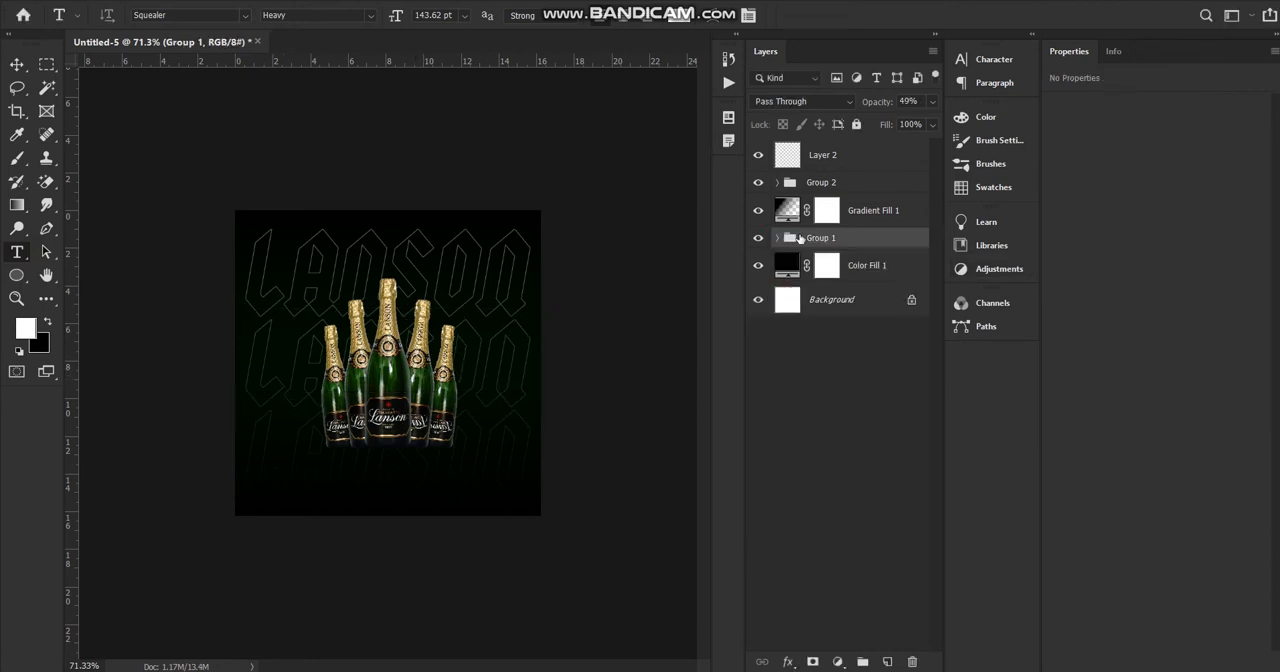
left_click(856, 125)
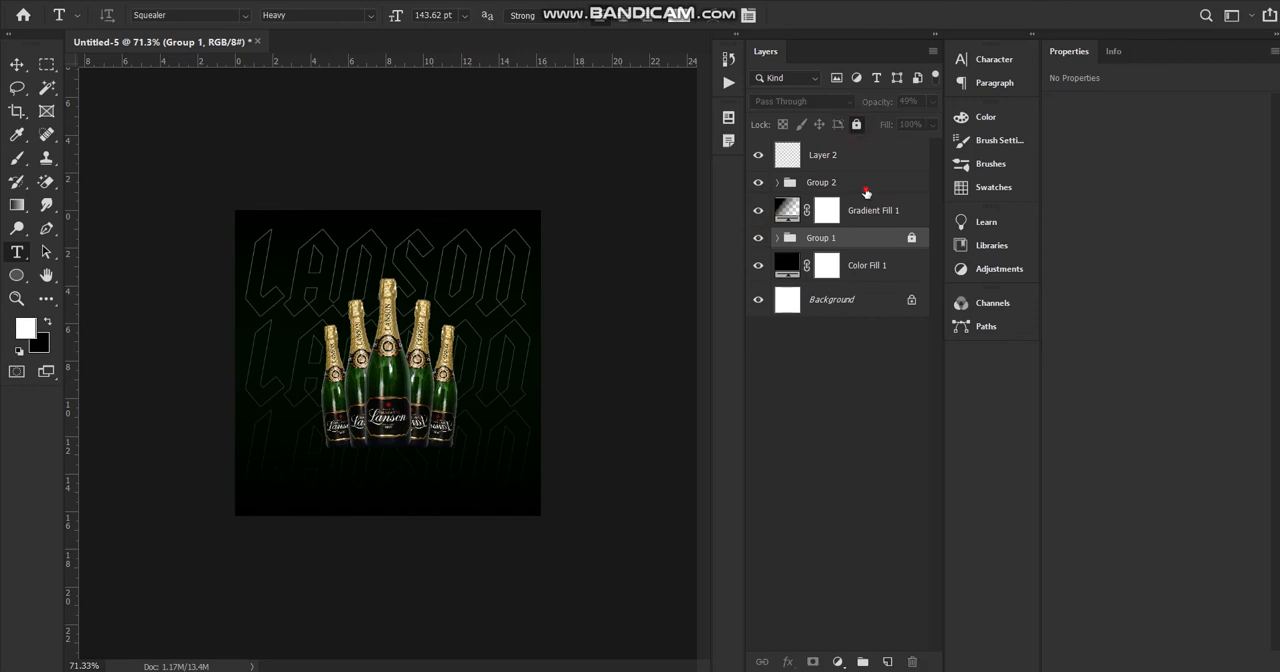
left_click(866, 190)
left_click(862, 151)
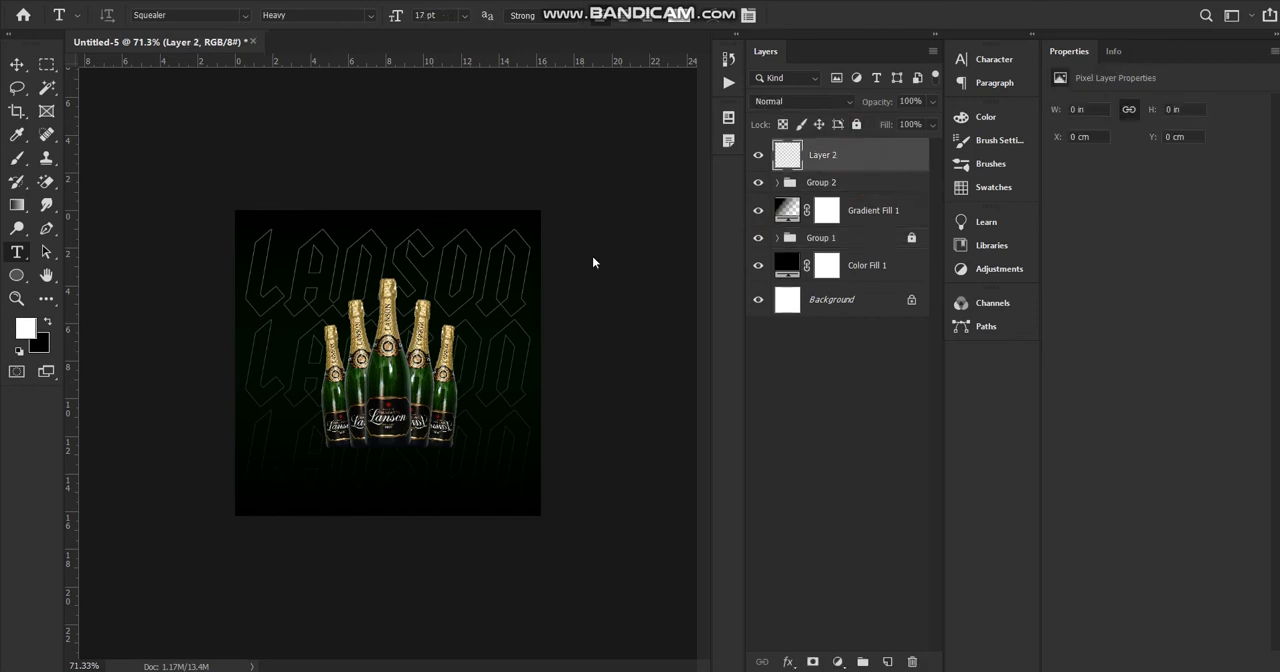
left_click(372, 305)
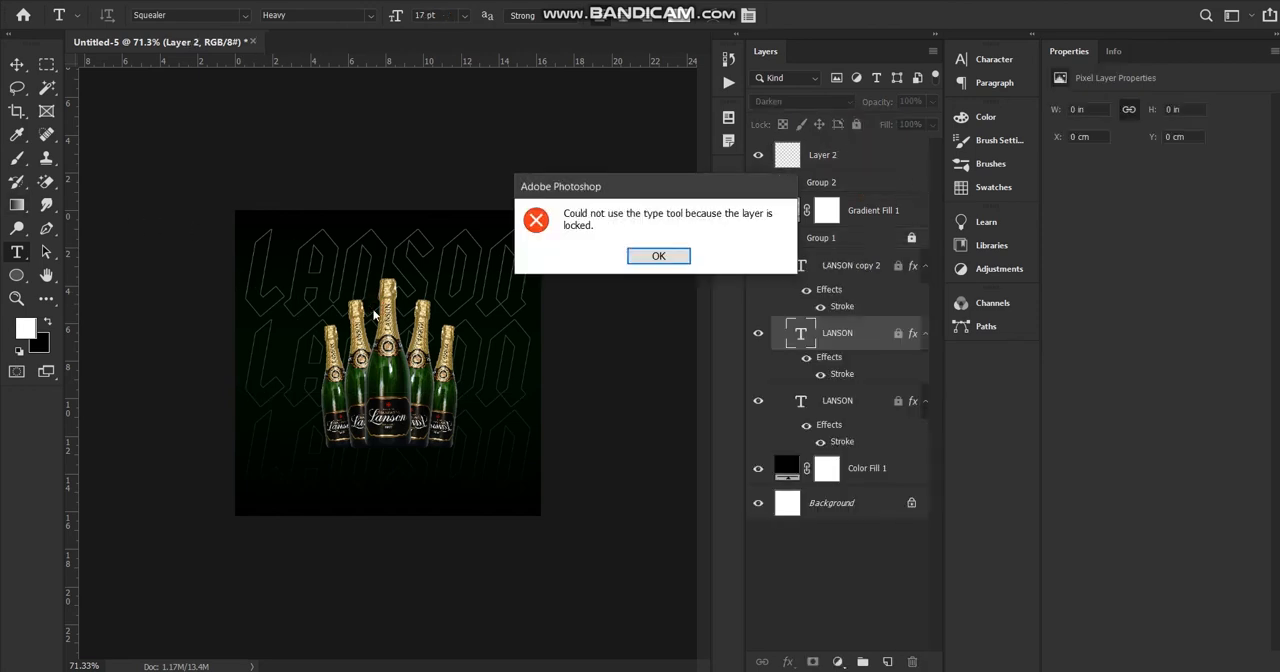
left_click(658, 258)
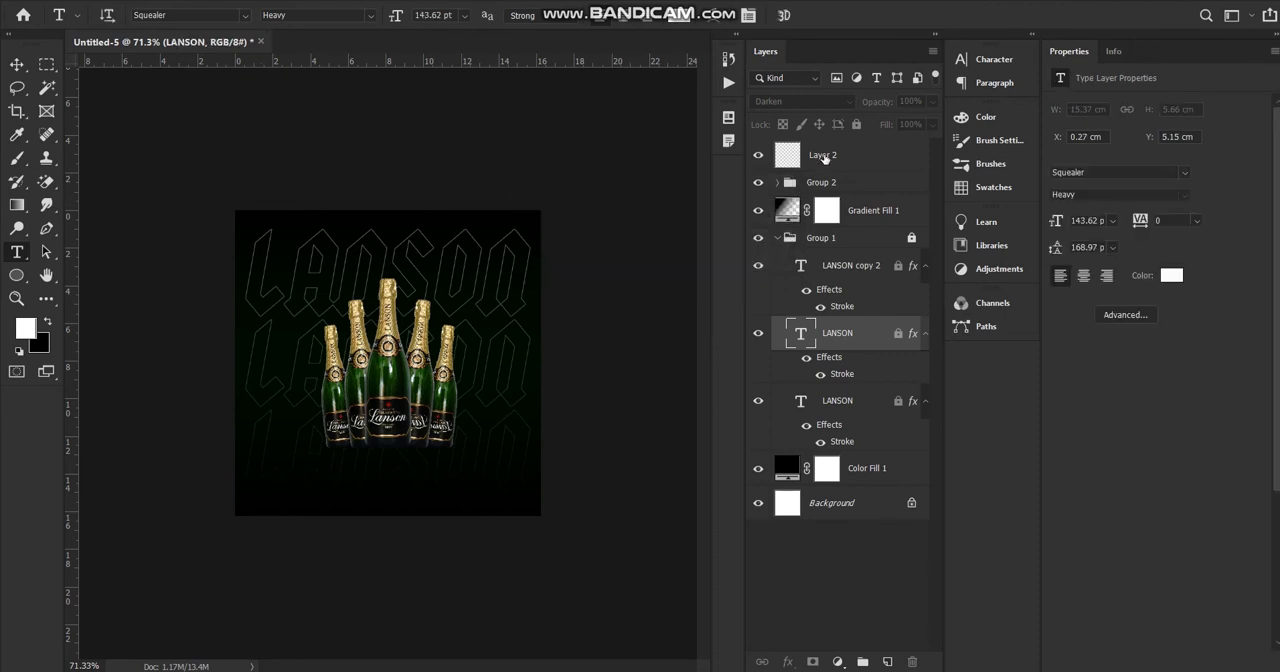
Select Layer 2, and collapse and hide Group 1 with the outlined LANSON rows.
left_click(826, 154)
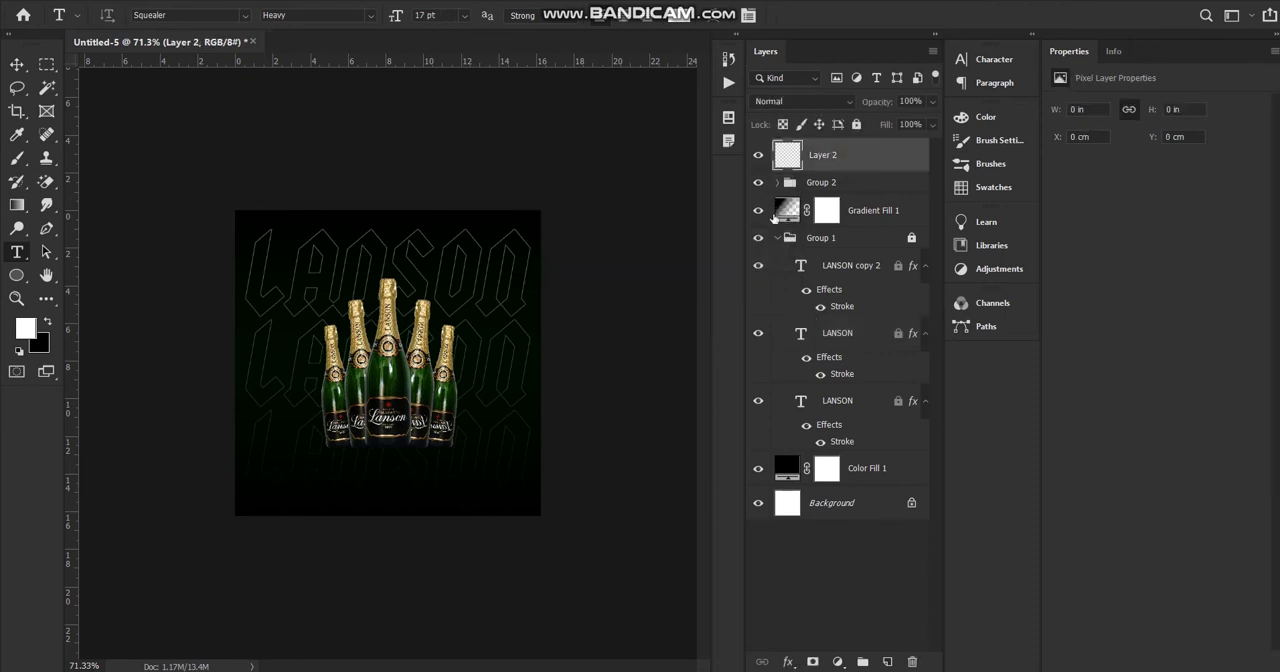
left_click(777, 238)
left_click(758, 238)
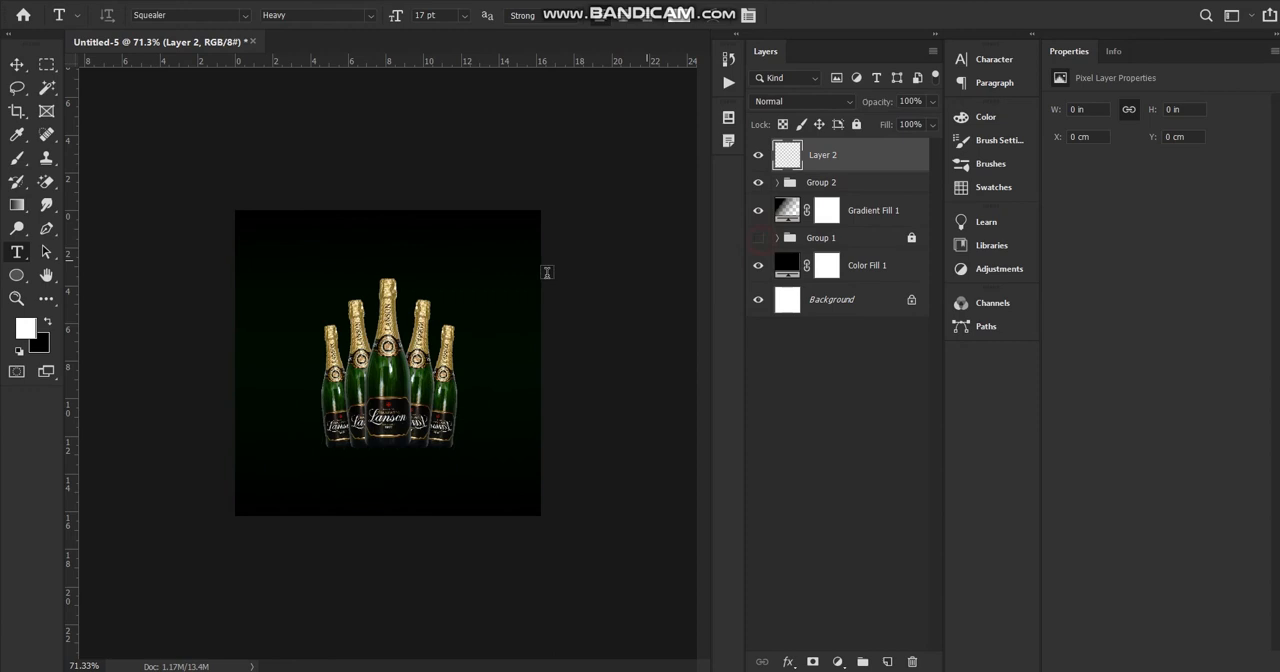
Add the white text "lanson" on Layer 2, just right of the tallest bottle's neck.
left_click(450, 289)
type("SD")
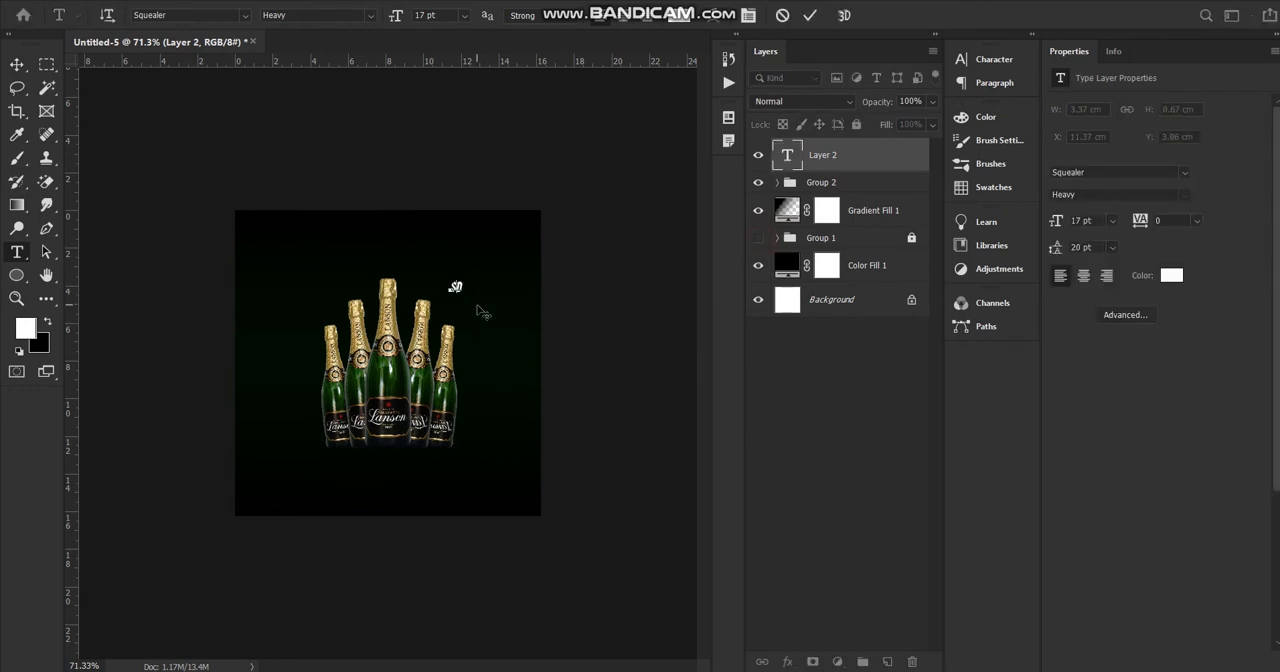
key("BackSpace")
key("BackSpace")
type("LANSO")
left_click(17, 64)
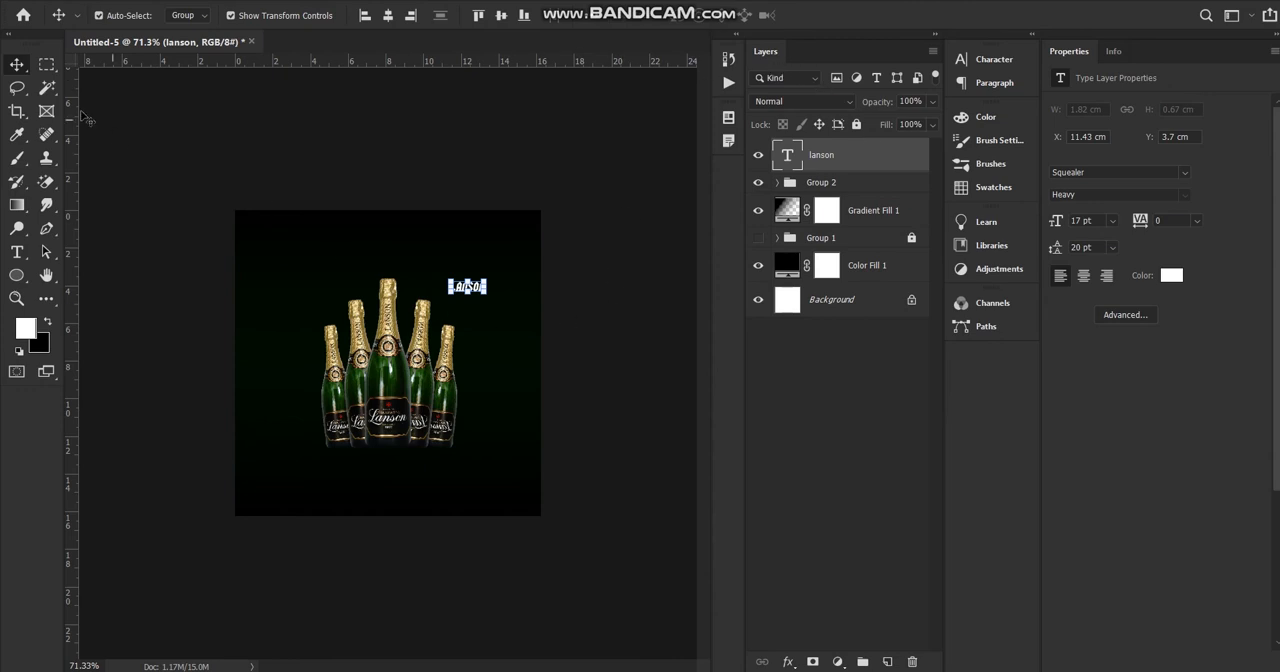
left_click(206, 114)
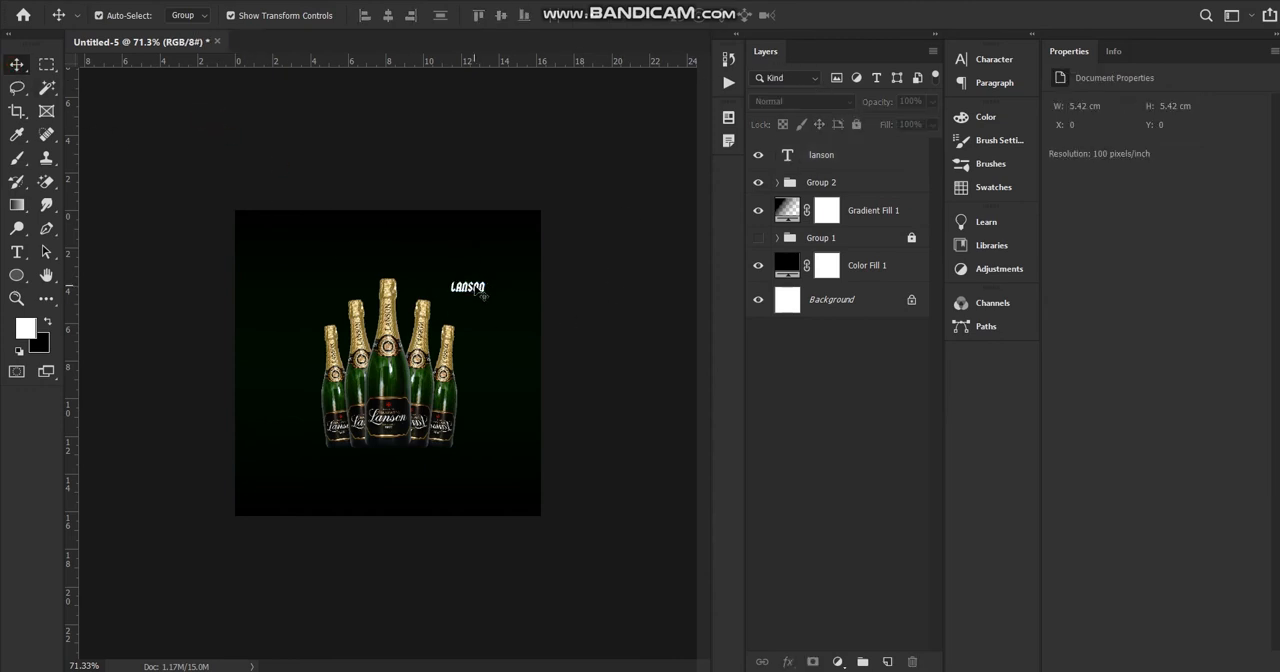
Move the lanson text onto the middle bottle and set its font size to 94 pt.
left_click_drag(472, 292, 405, 373)
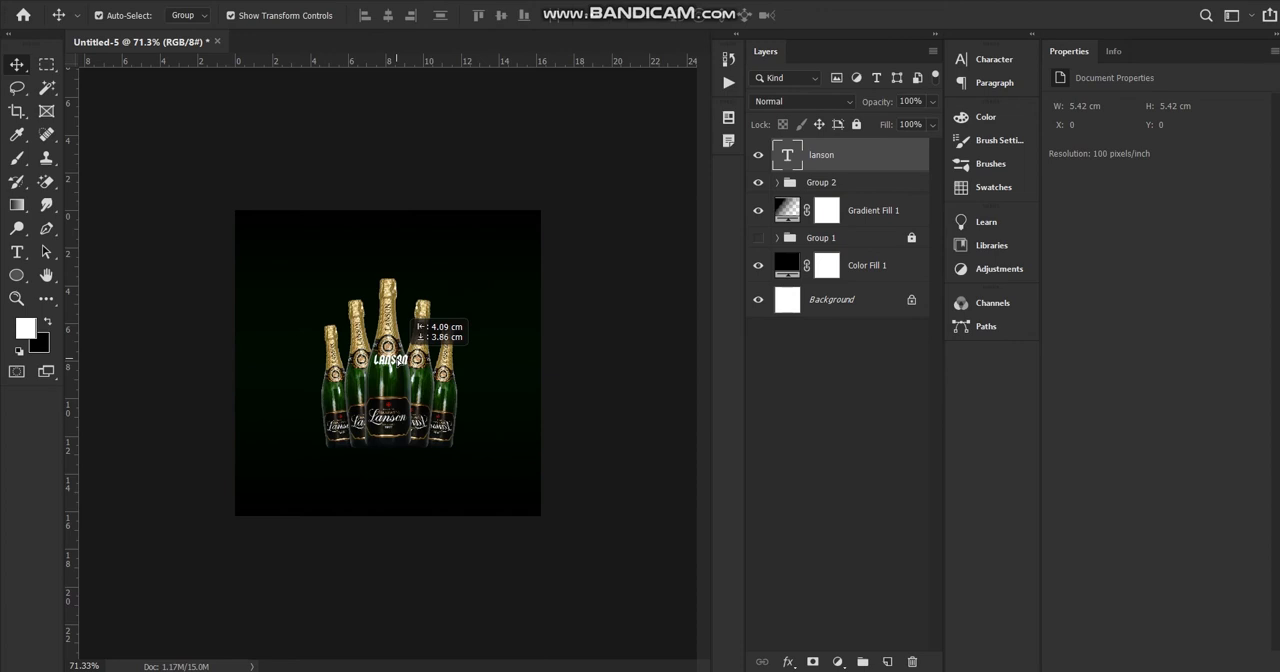
left_click_drag(405, 373, 405, 372)
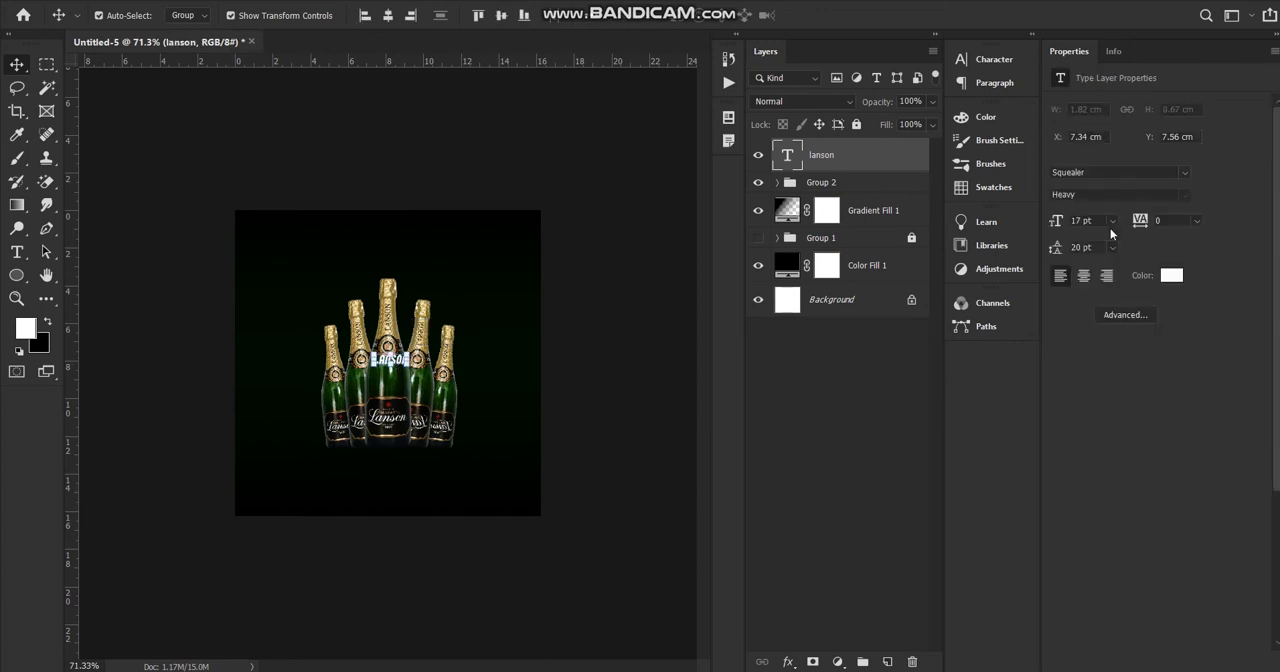
left_click_drag(1057, 224, 1093, 221)
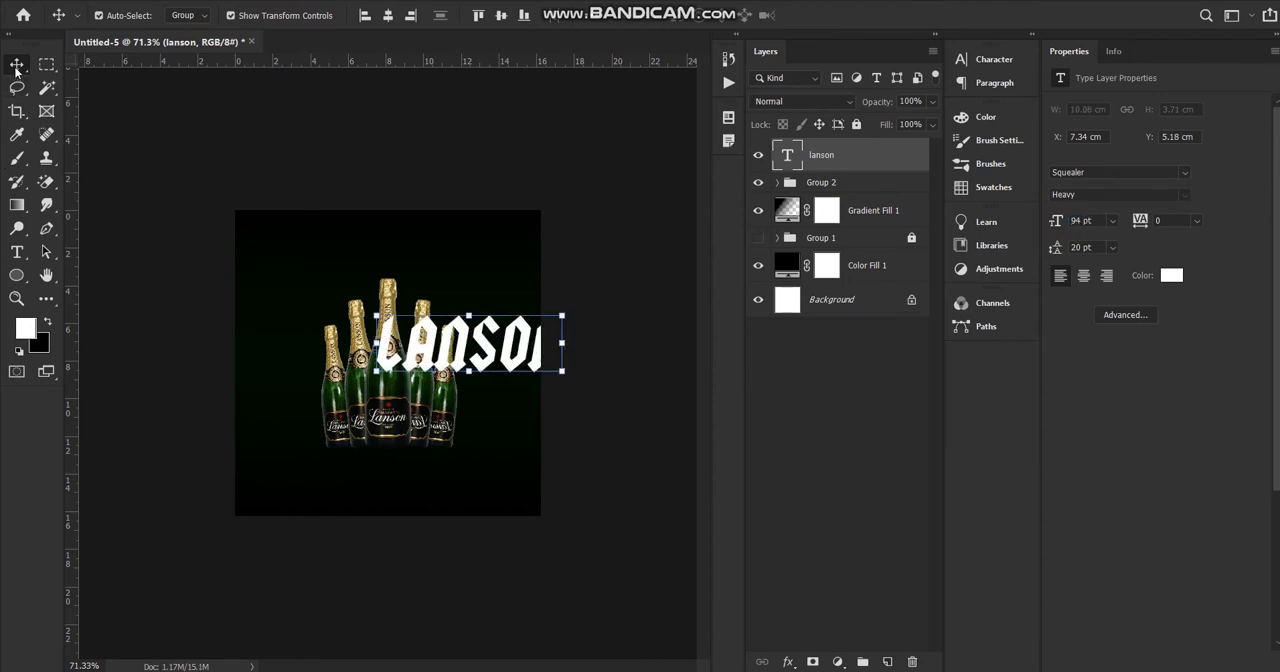
Move the enlarged lanson text across the middle of the five bottles and show Group 1 again.
left_click(271, 114)
left_click_drag(463, 364, 382, 376)
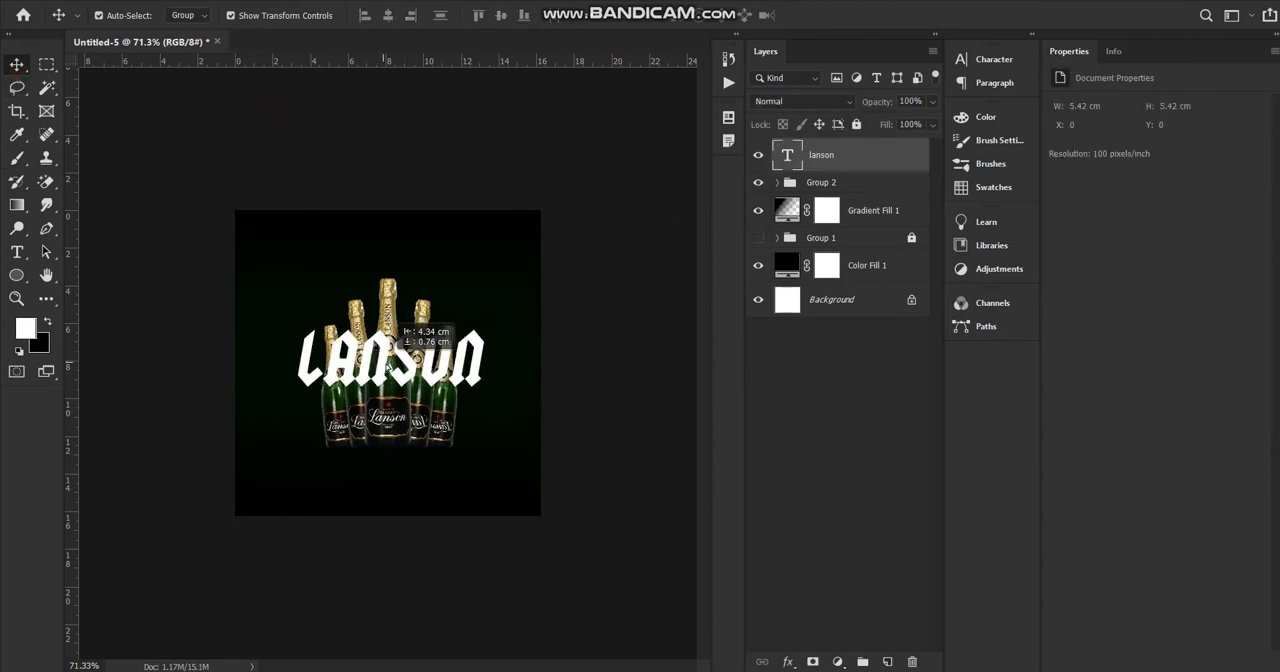
left_click(878, 156)
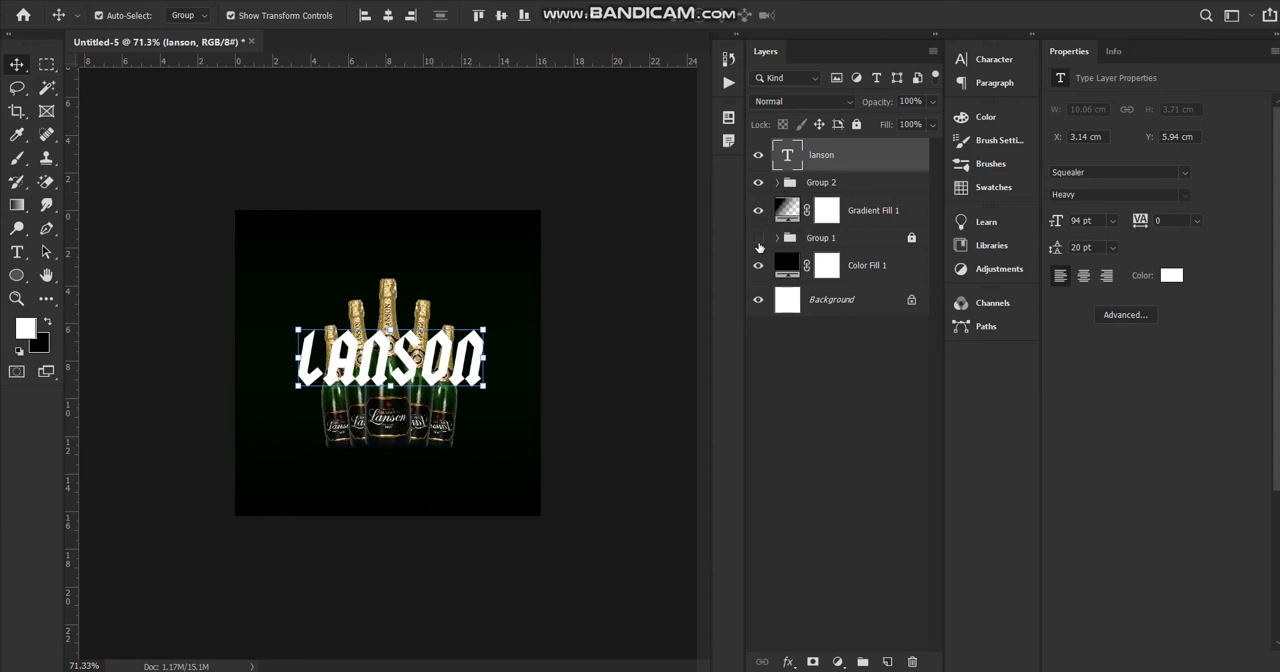
left_click(657, 288)
Unlock Group 1 and lower its fill to 38% to fade the outlined LANSON rows.
scroll(342, 342, "up", 8)
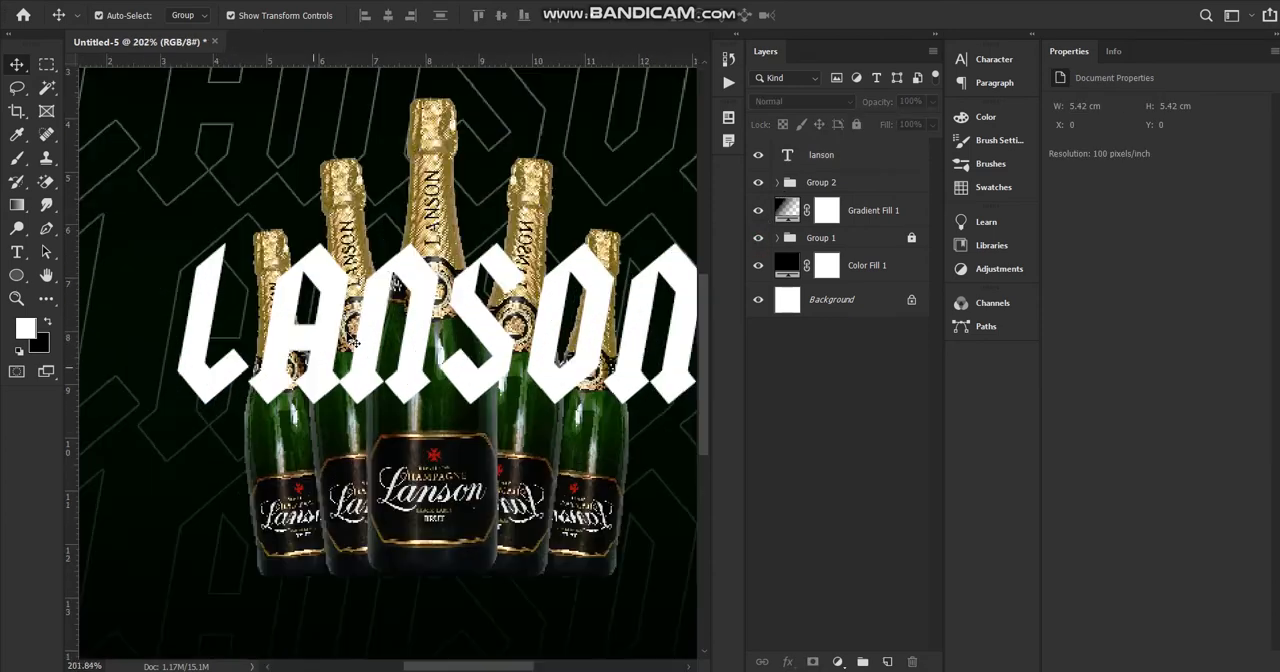
scroll(341, 340, "down", 8)
scroll(342, 342, "up", 4)
scroll(330, 350, "down", 5)
scroll(310, 362, "up", 4)
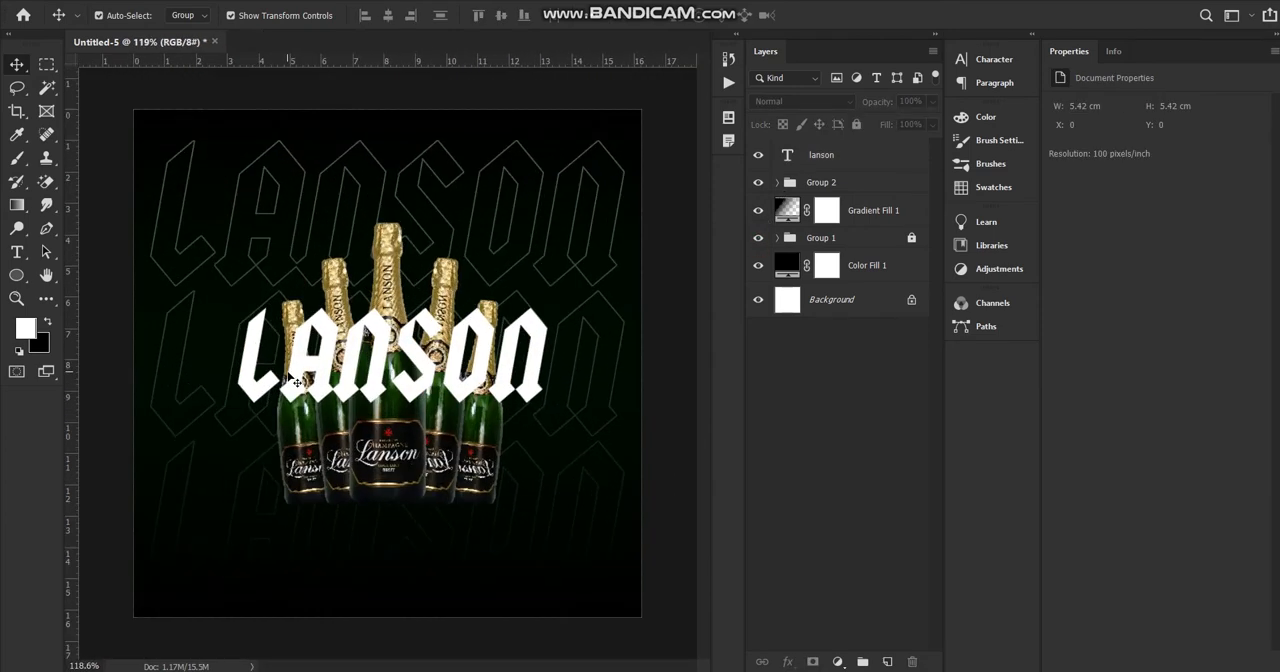
scroll(289, 376, "down", 2)
scroll(289, 376, "up", 2)
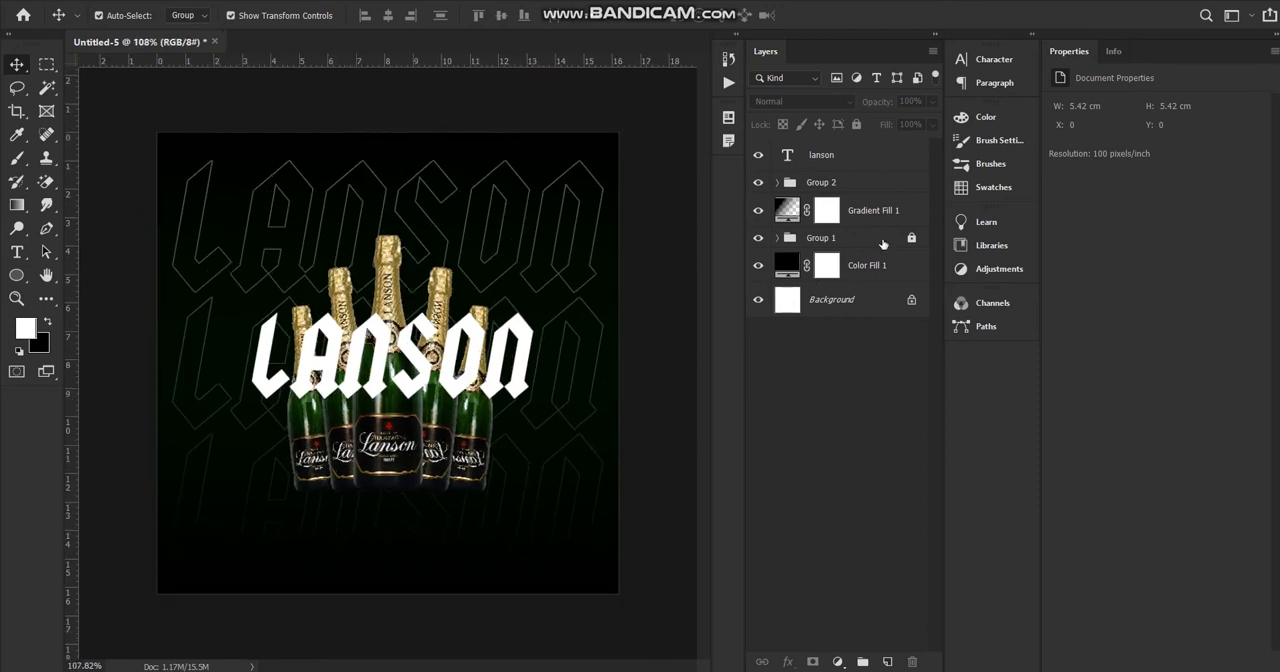
left_click(880, 243)
left_click(911, 238)
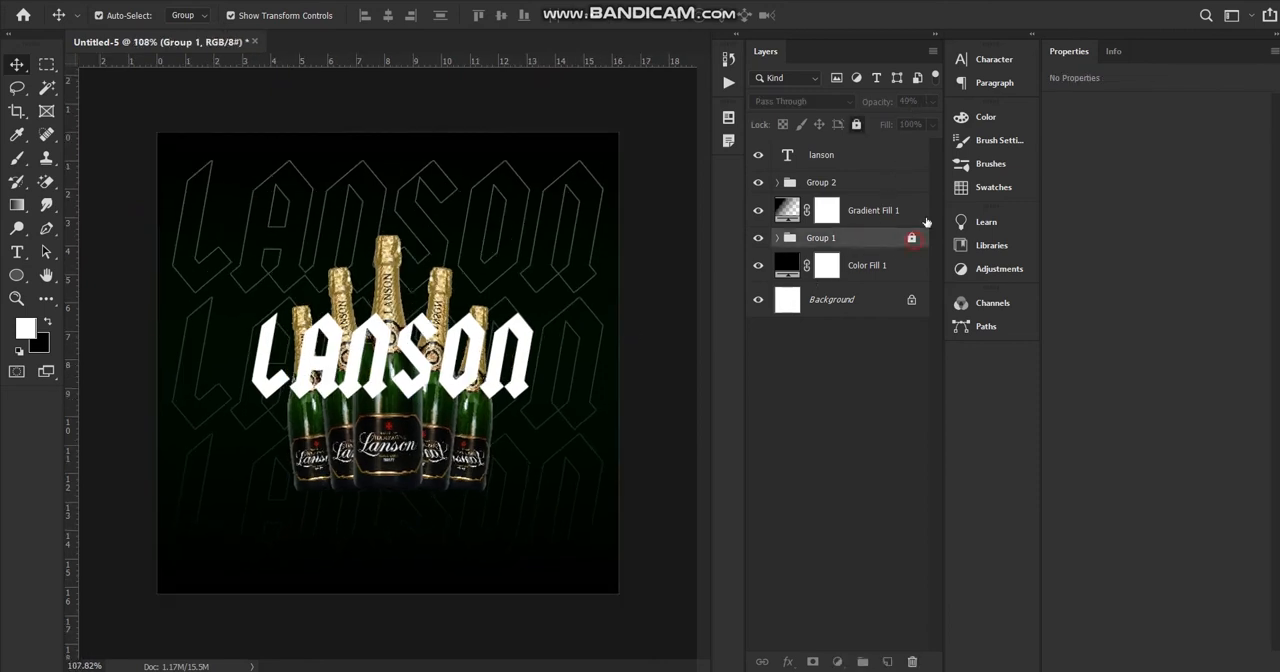
left_click(933, 124)
left_click_drag(900, 143, 882, 143)
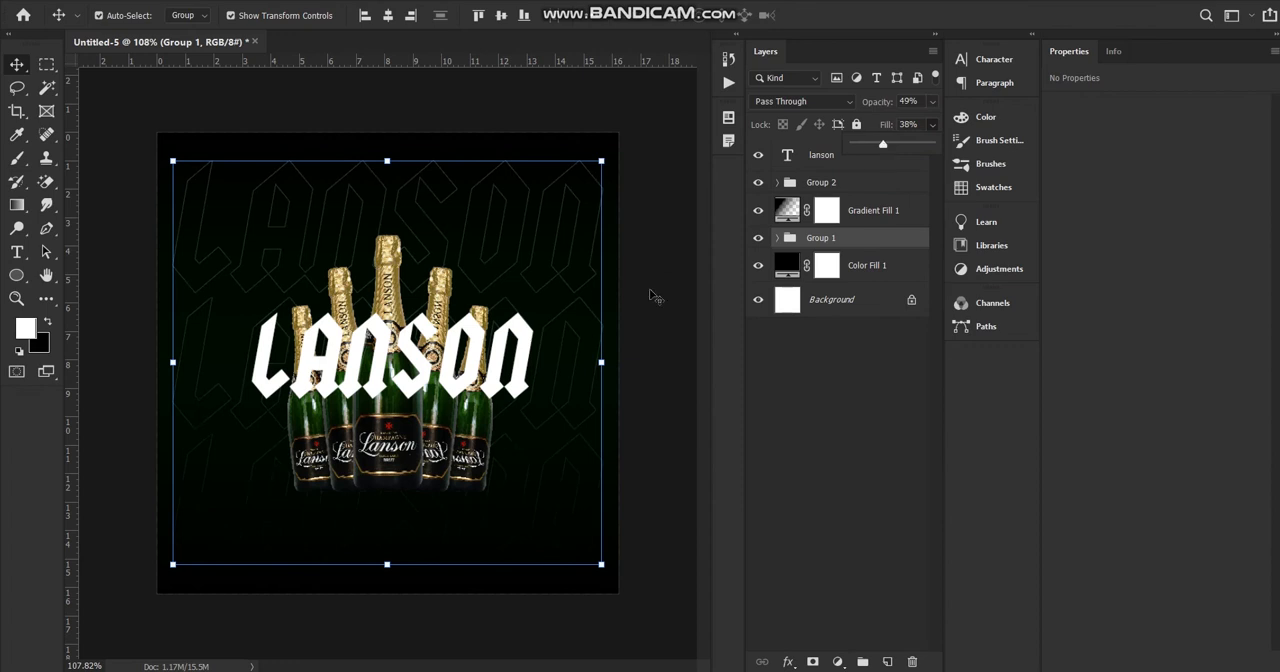
left_click(651, 289)
Lock the Gradient Fill 1 layer, Group 1 and Group 2.
left_click(865, 224)
left_click(856, 124)
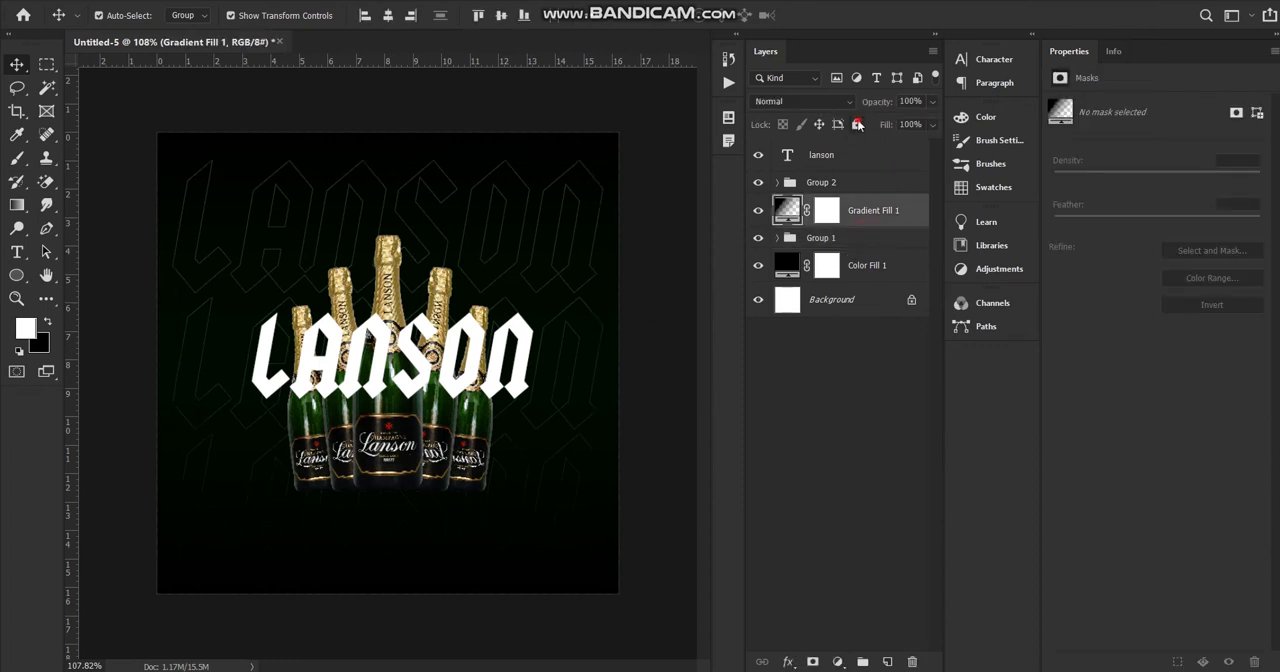
left_click(846, 160)
left_click(846, 243)
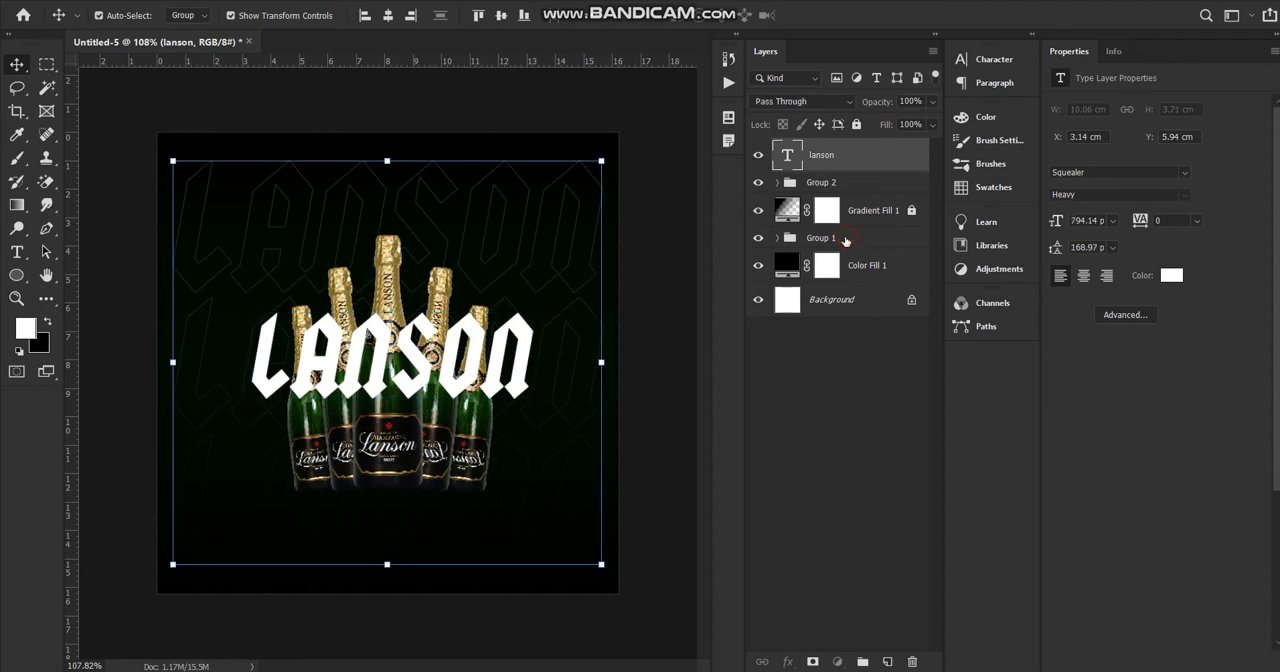
left_click(856, 124)
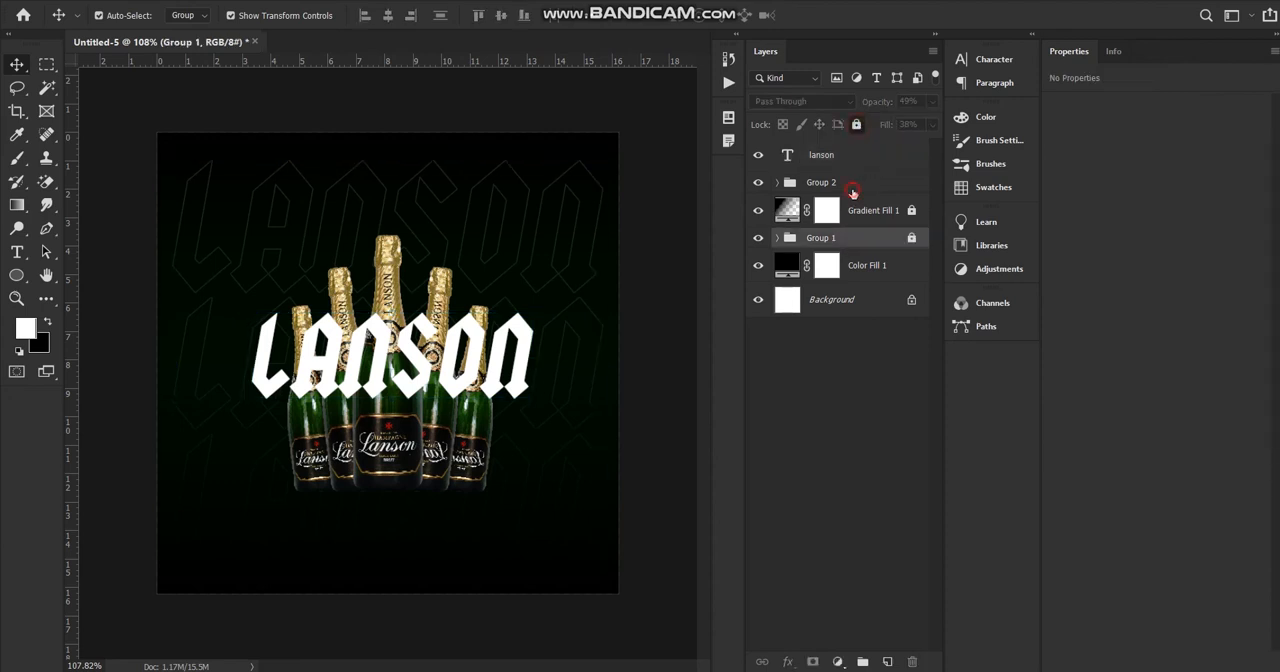
left_click(850, 184)
left_click(856, 124)
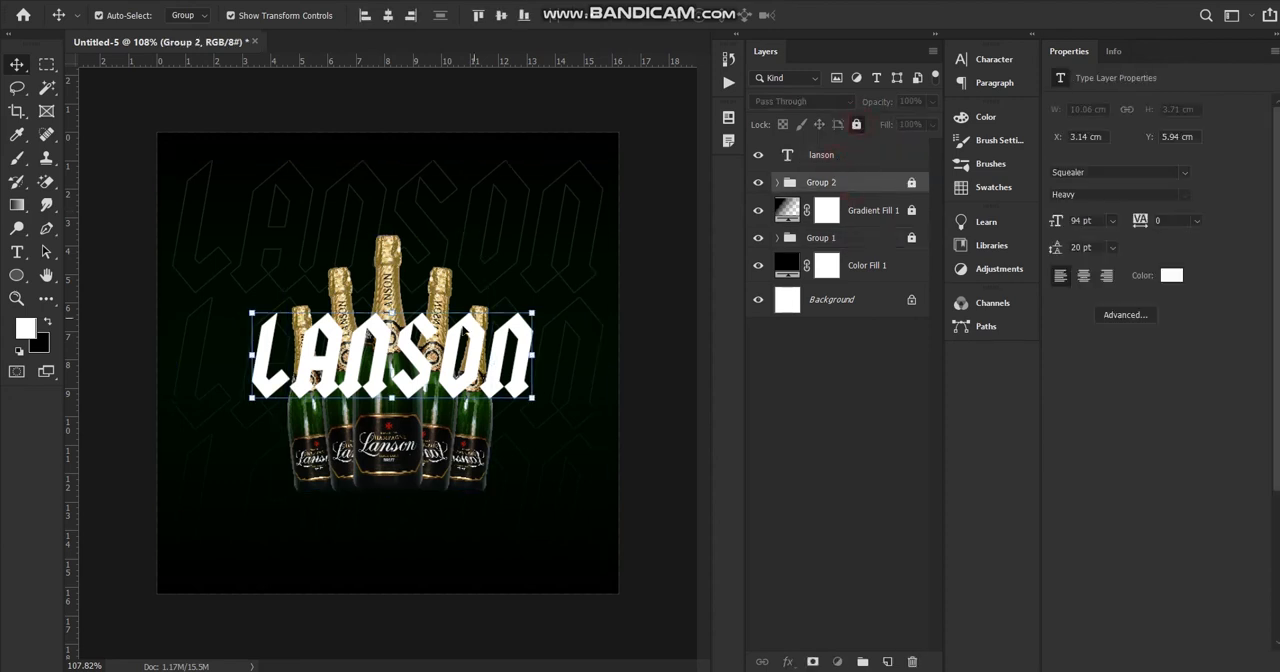
Shift the lanson text slightly to centre it horizontally, show the grid, and align the text to the canvas's vertical centre.
left_click_drag(417, 360, 416, 369)
key("ctrl+apostrophe")
left_click(502, 16)
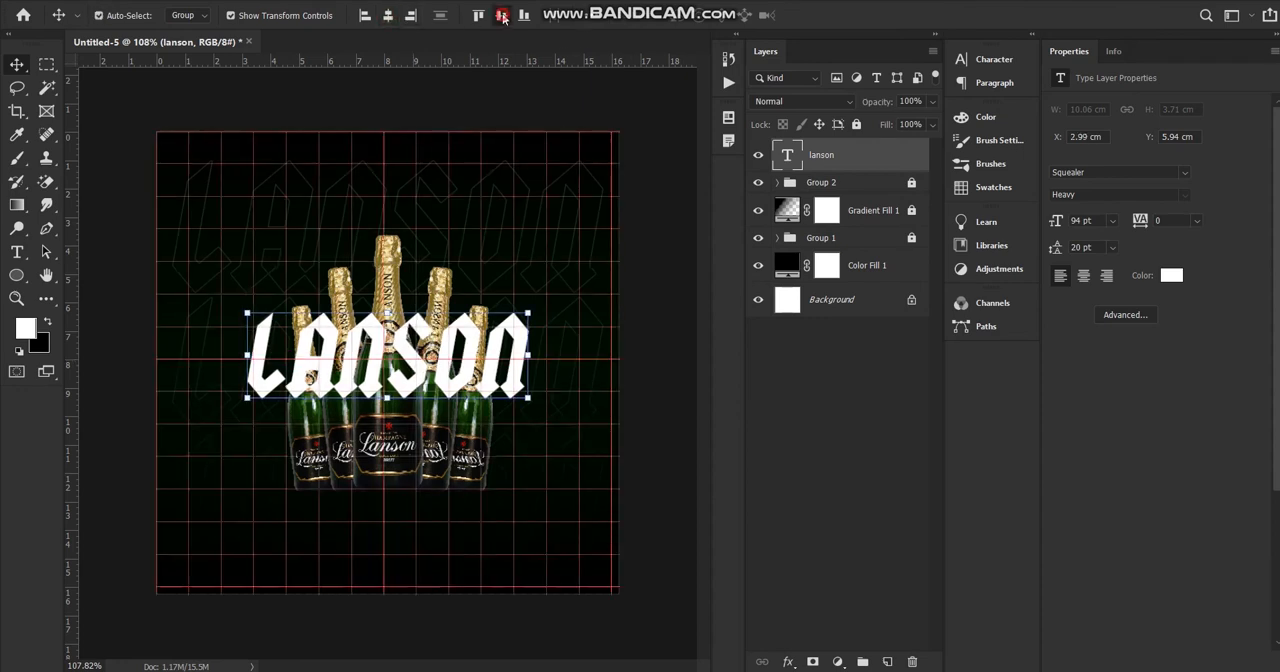
left_click(658, 263)
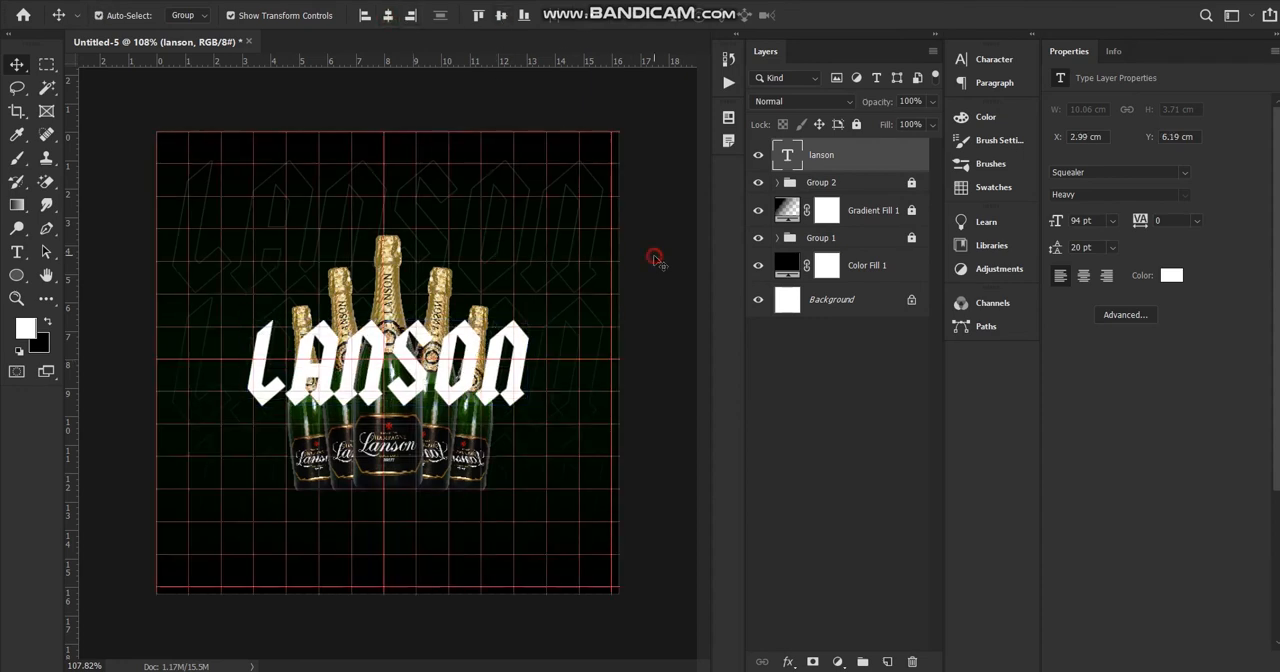
Hide the grid over the poster.
scroll(370, 432, "down", 5)
key("ctrl+;")
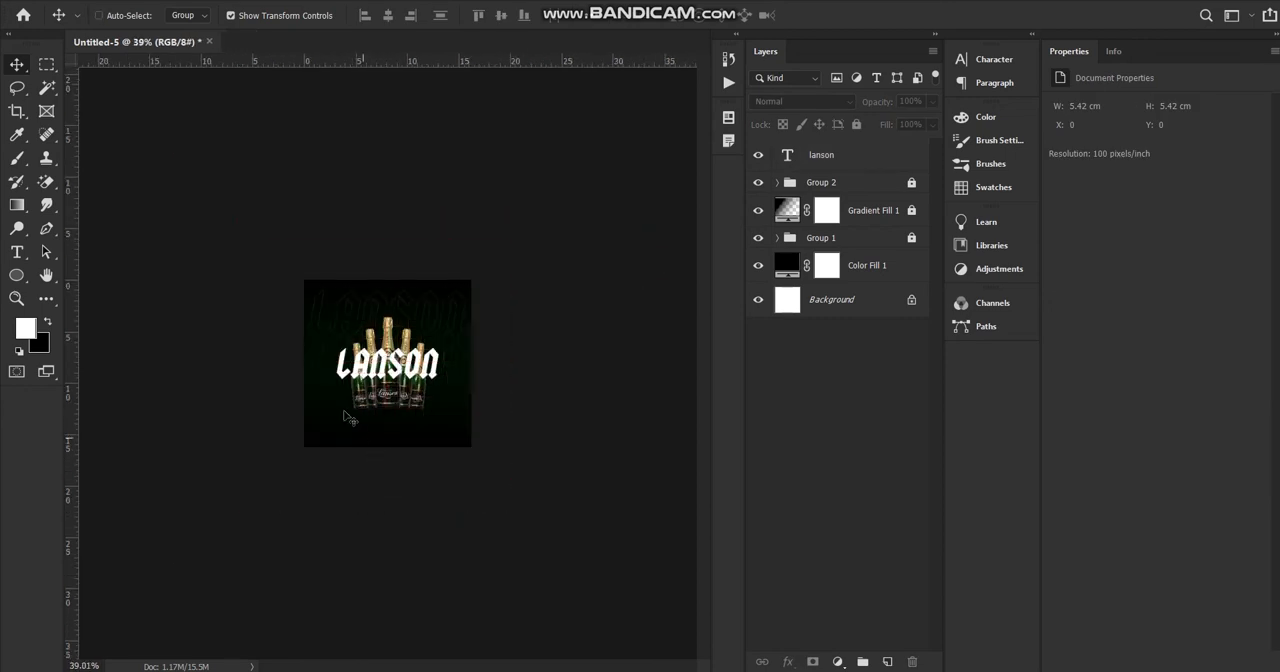
scroll(201, 399, "up", 12)
scroll(237, 392, "down", 5)
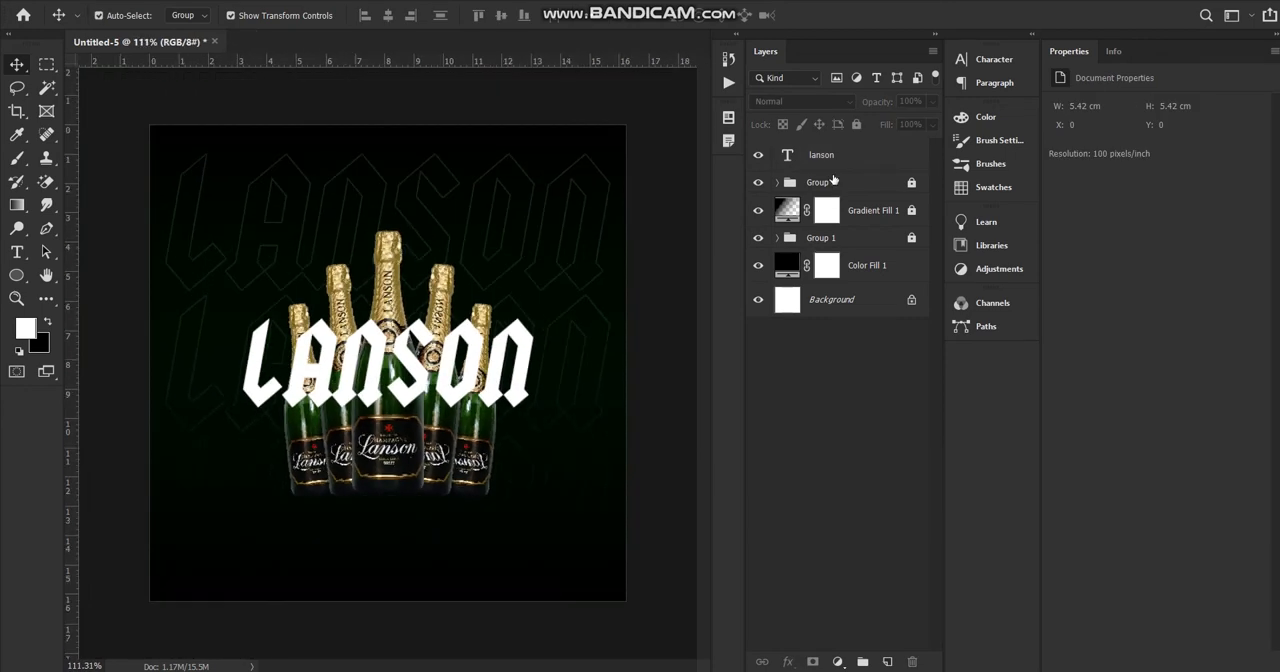
Add an outer glow and a drop shadow to the lanson text, setting the shadow to 32% opacity and 0 px size.
left_click(893, 155)
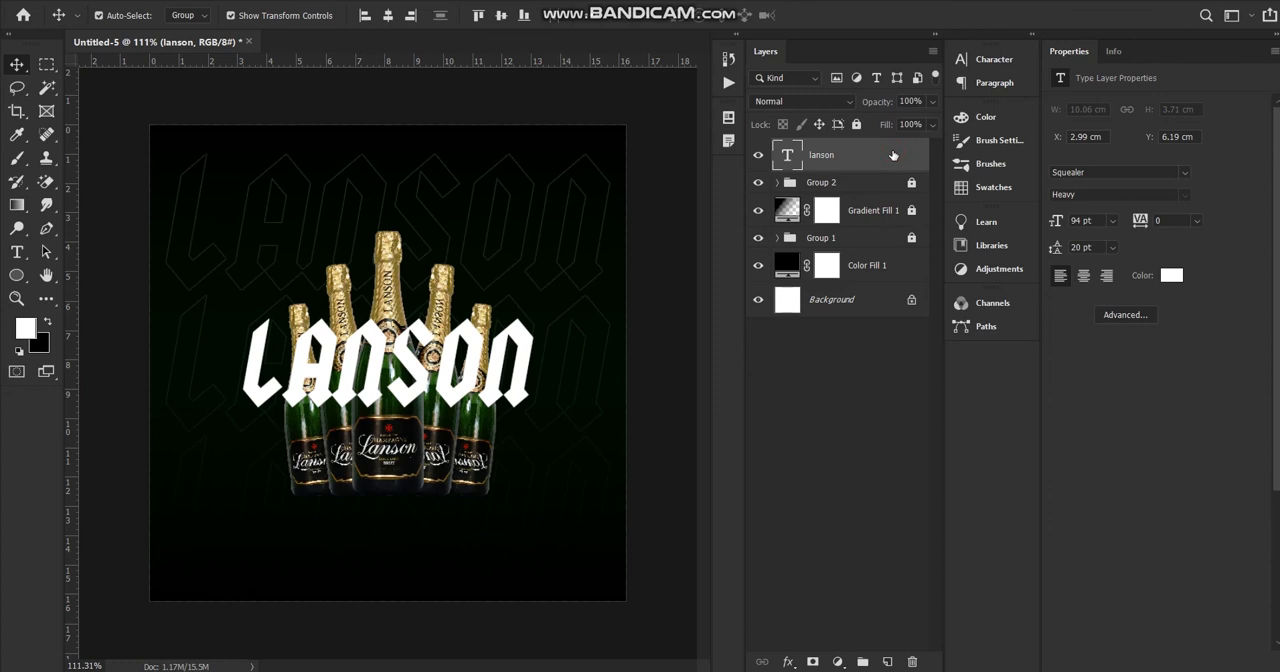
double_click(893, 155)
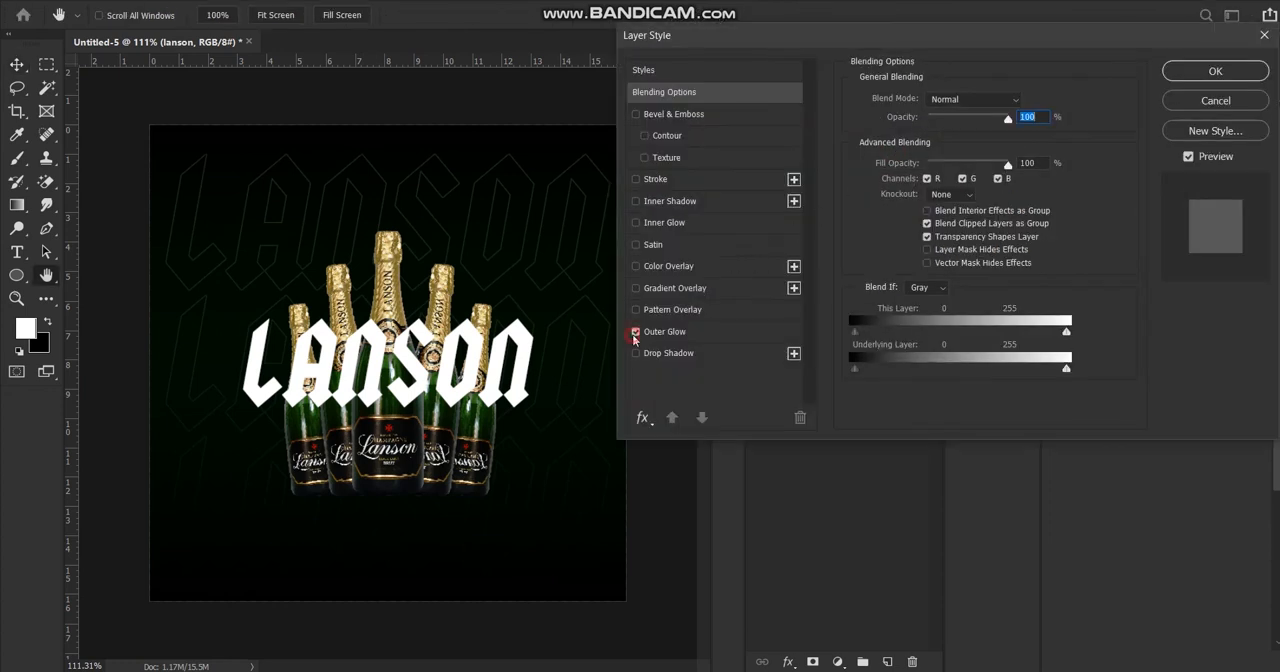
left_click(637, 354)
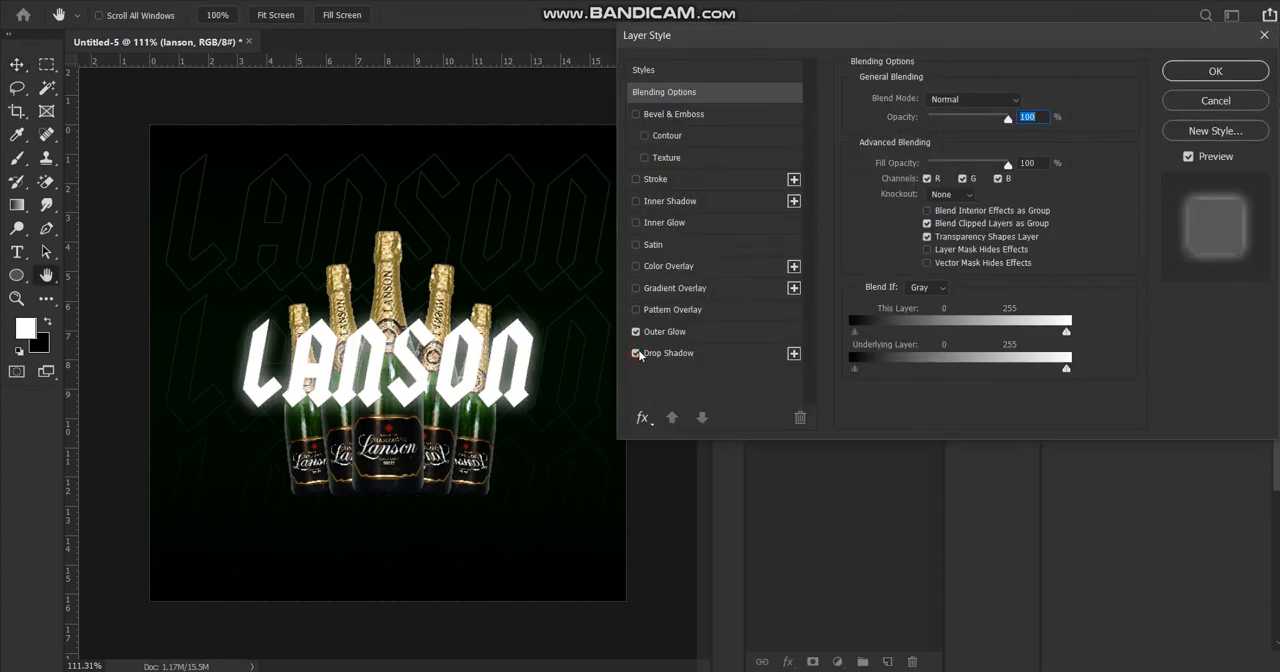
left_click(637, 354)
left_click(637, 354)
left_click(665, 354)
left_click_drag(968, 124, 940, 138)
left_click_drag(918, 212, 910, 213)
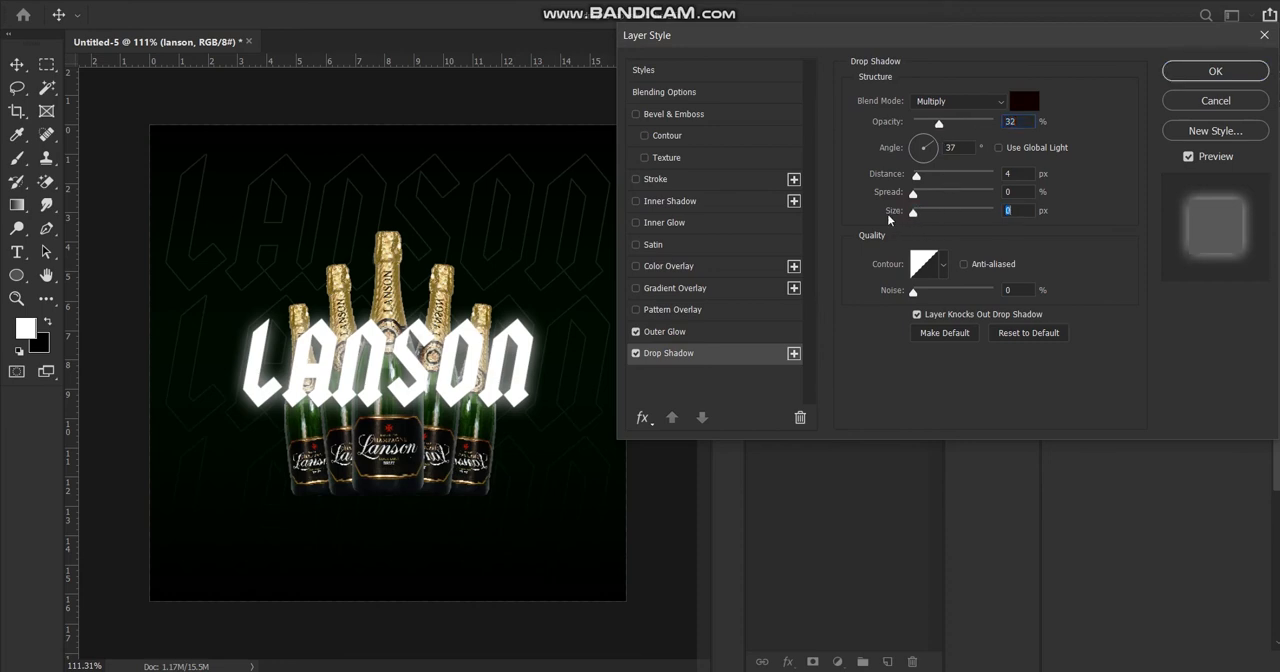
Change the lanson text's drop shadow colour to bright green 0ff82a.
left_click(1021, 101)
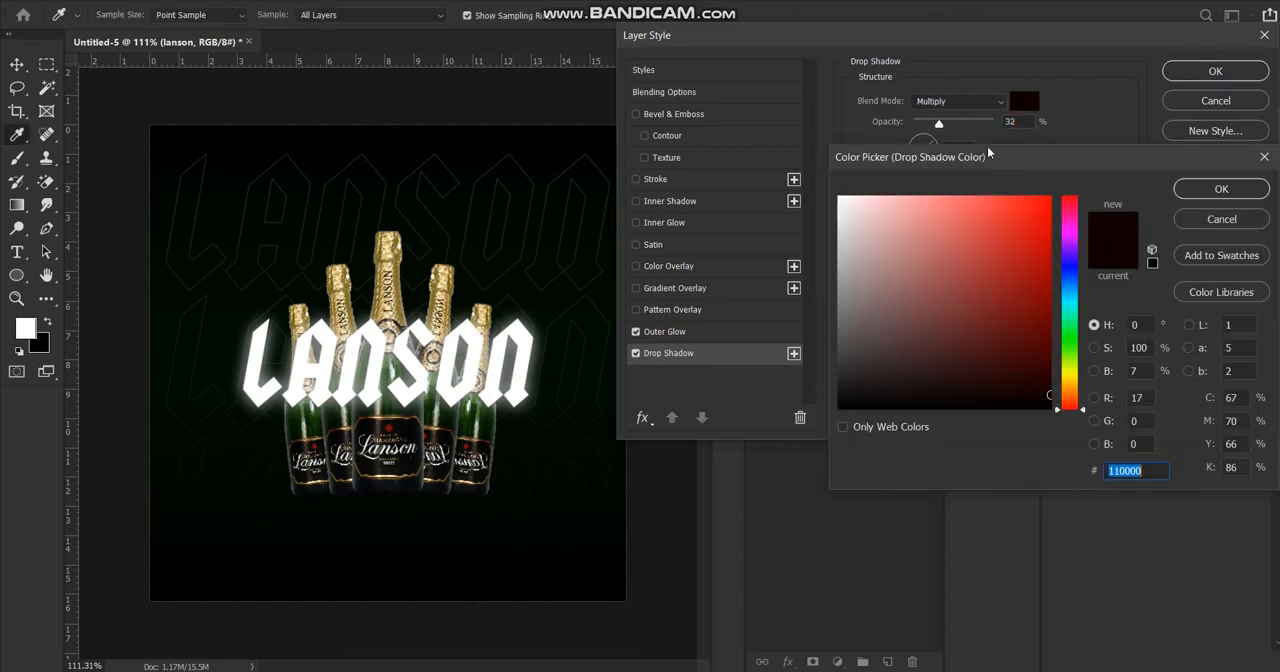
type("ffcccc")
left_click_drag(929, 207, 838, 185)
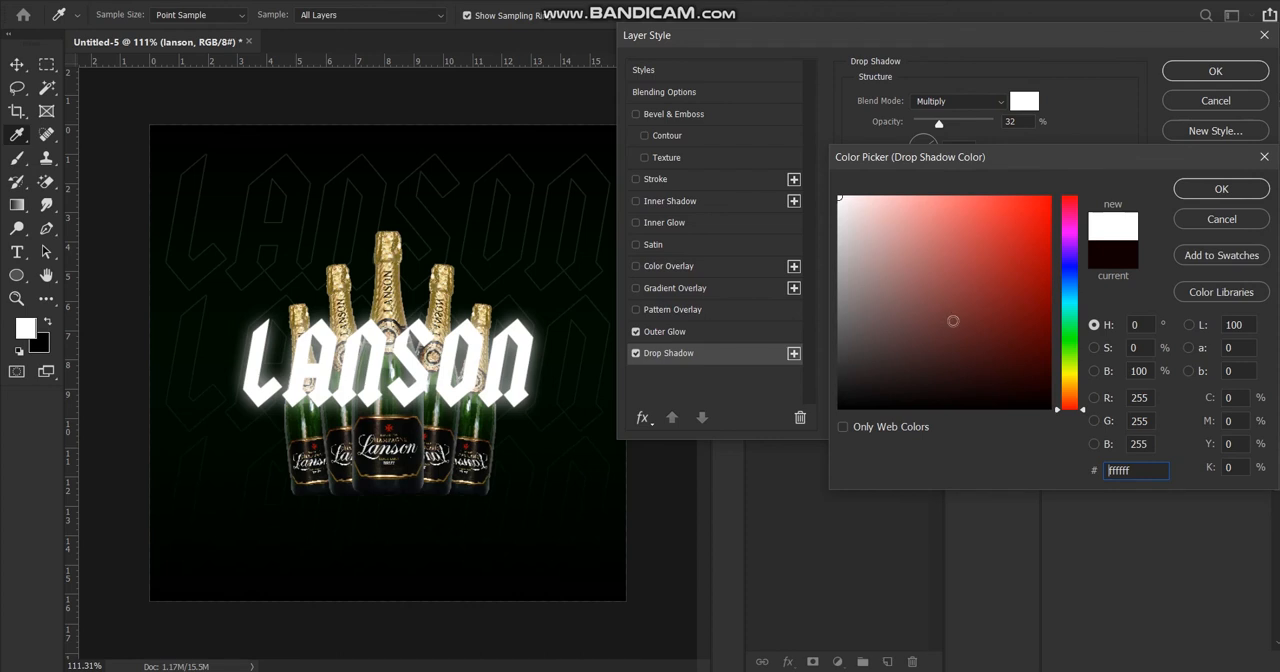
left_click(1071, 338)
left_click(1040, 201)
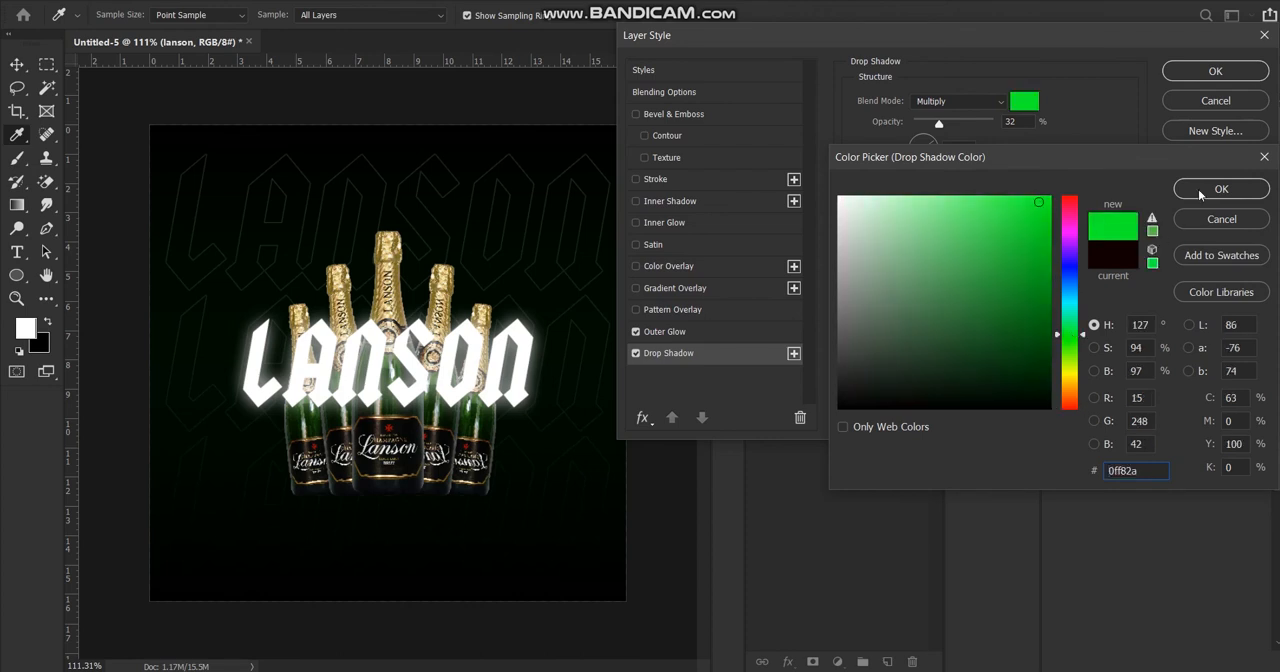
left_click(1221, 189)
Set the drop shadow to 36% opacity, 131° angle, 0 px distance, 18% spread and 43 px size.
left_click_drag(932, 124, 966, 133)
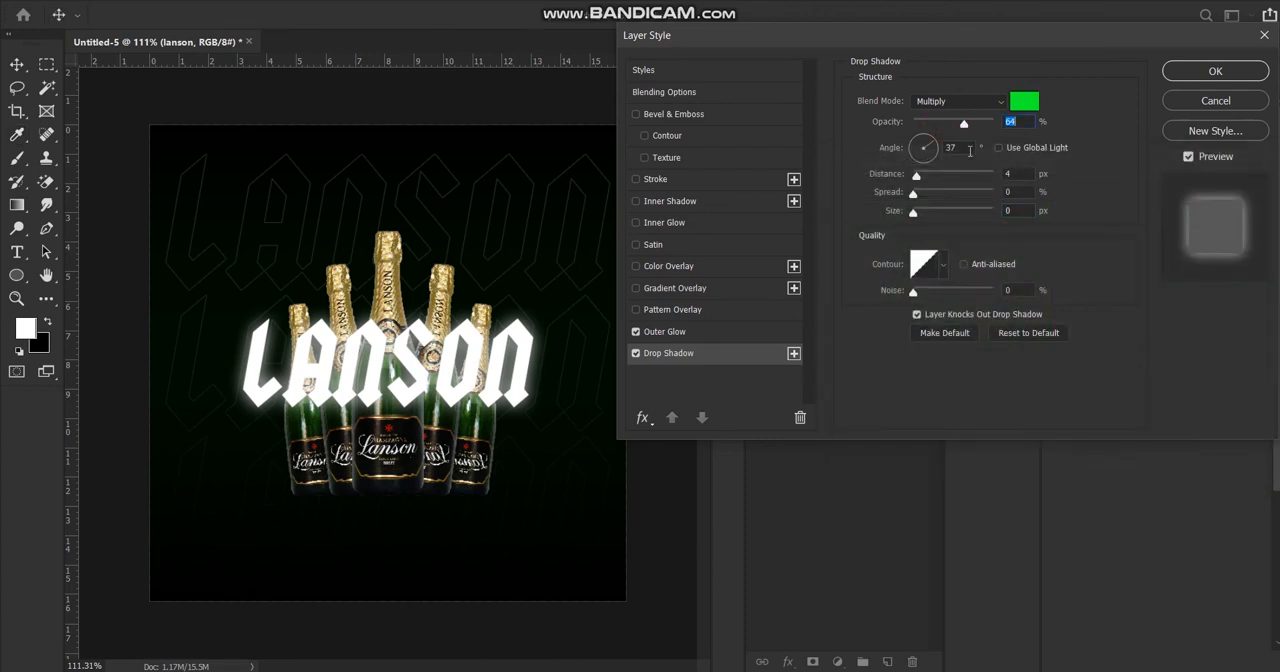
left_click_drag(913, 173, 933, 219)
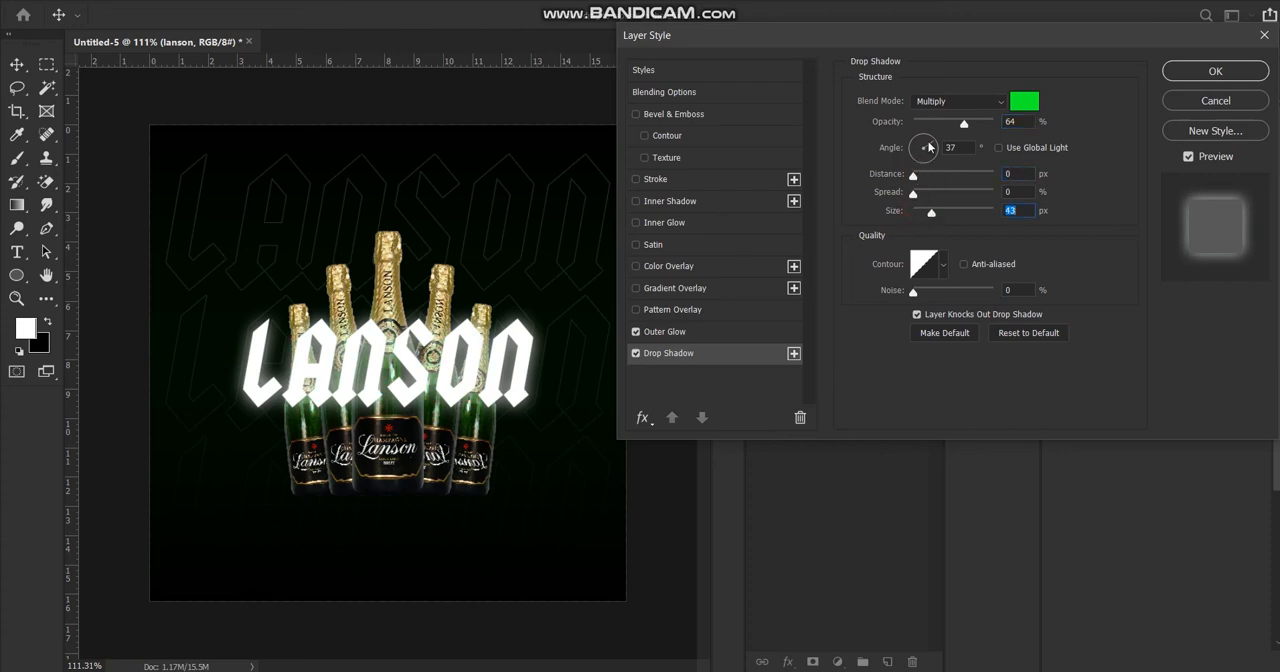
left_click_drag(931, 148, 910, 134)
left_click_drag(912, 177, 923, 177)
mouse_move(914, 194)
left_mouse_down()
mouse_move(962, 199)
mouse_move(929, 210)
mouse_move(953, 178)
mouse_move(914, 186)
left_mouse_up()
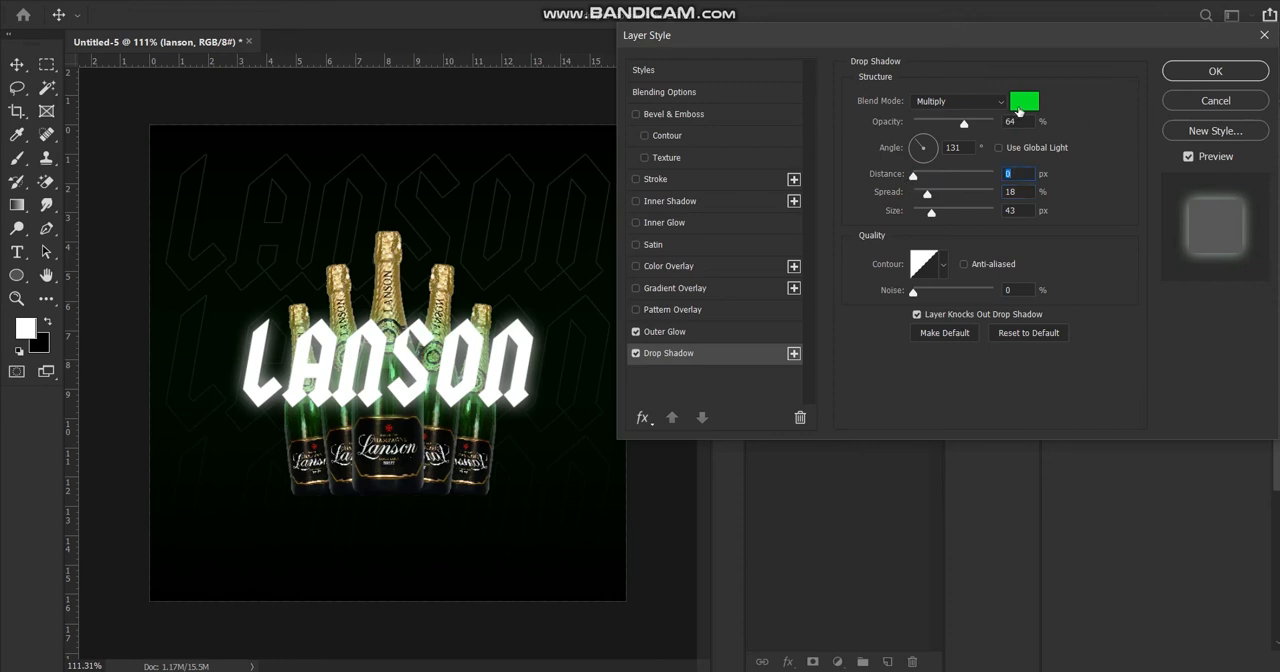
left_click_drag(966, 124, 942, 136)
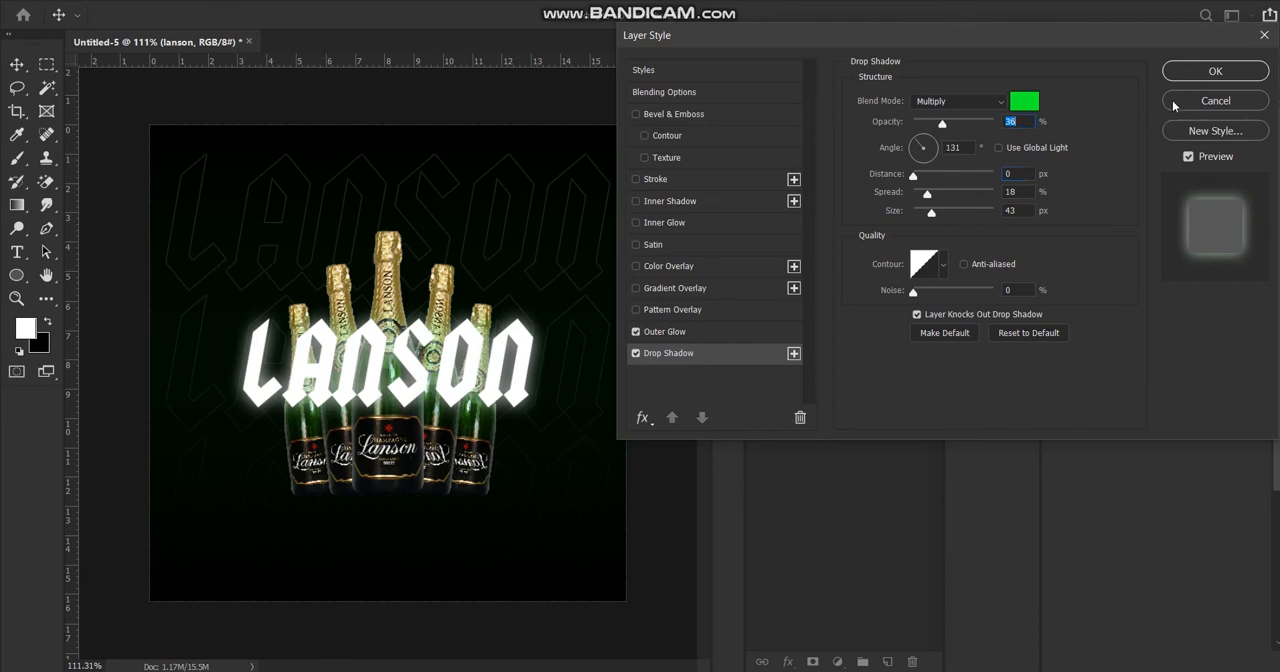
Change the lanson text's outer glow colour to dark green 095621.
left_click(665, 334)
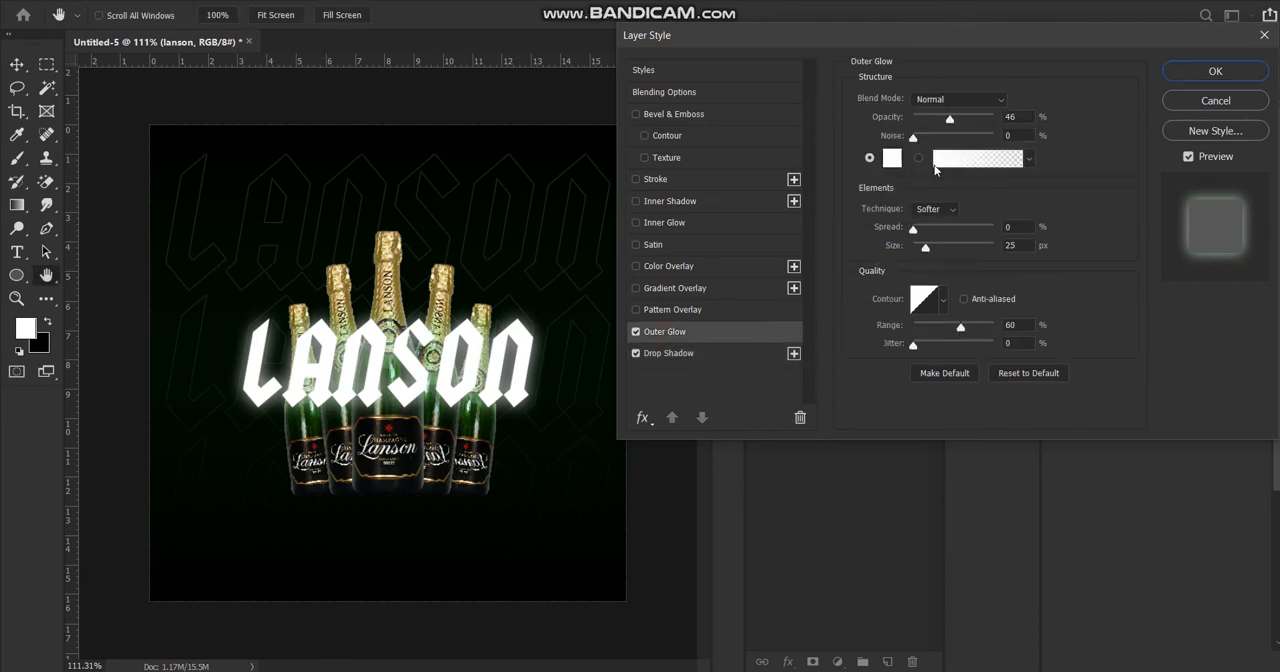
left_click(891, 158)
mouse_move(909, 299)
left_mouse_down()
mouse_move(877, 391)
mouse_move(880, 374)
mouse_move(831, 427)
left_mouse_up()
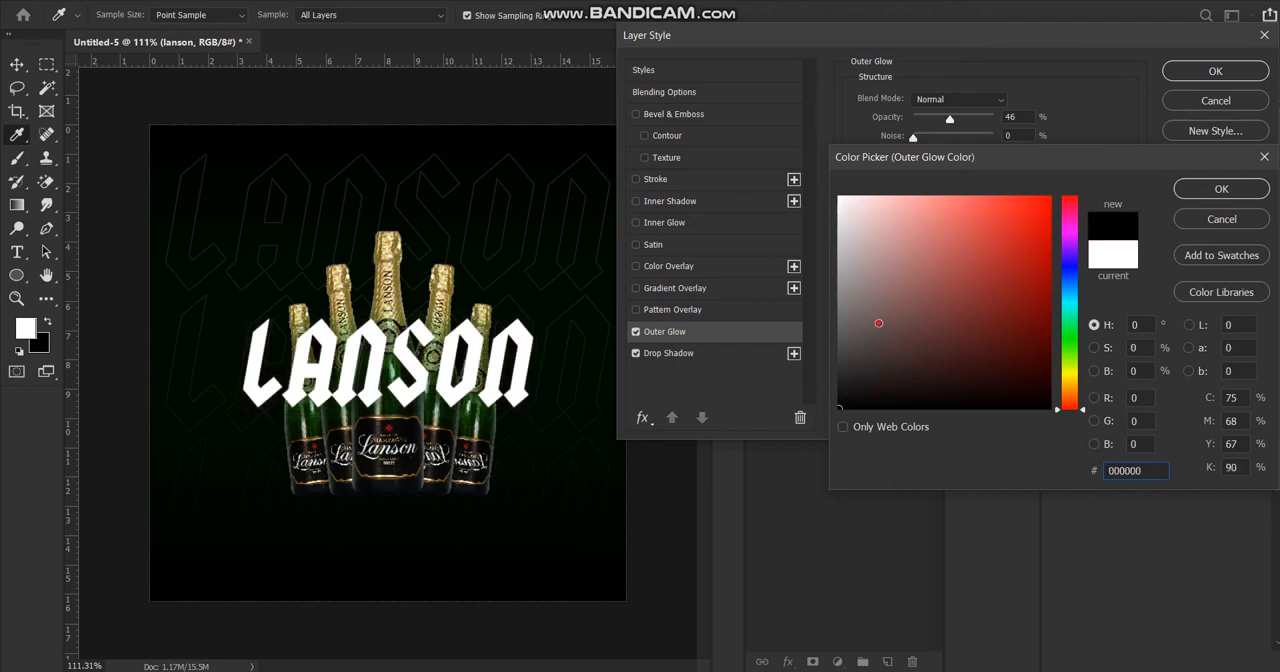
left_click(850, 271)
left_click_drag(850, 271, 839, 290)
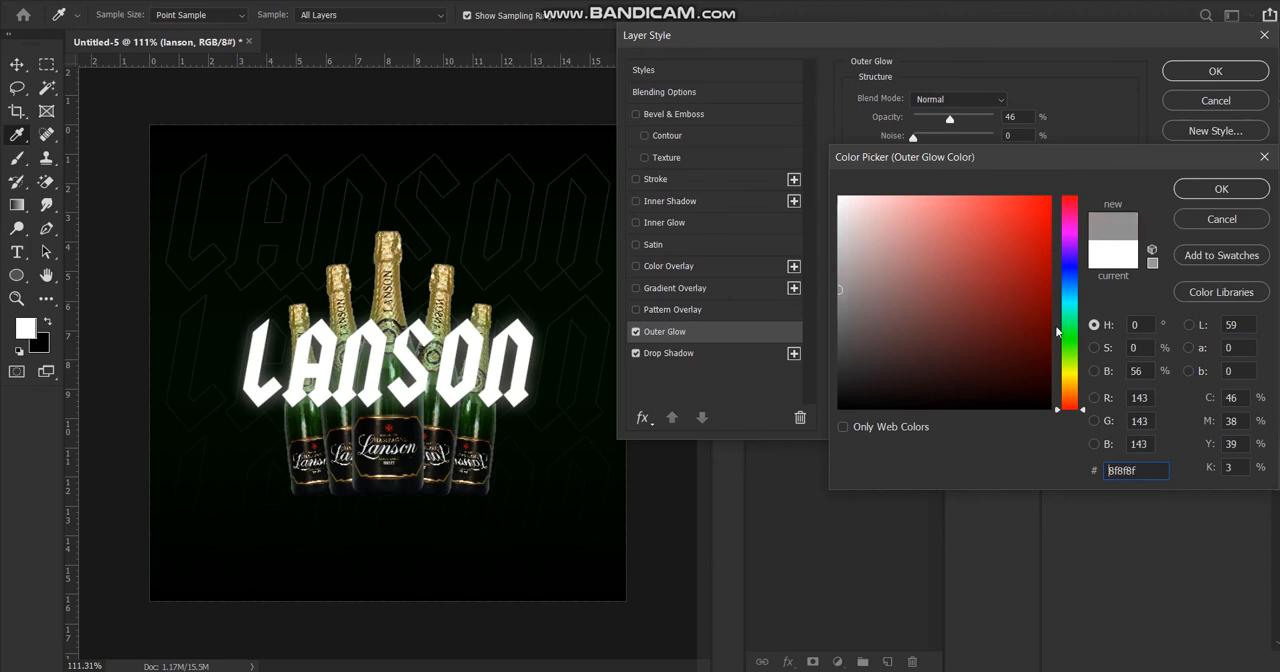
left_click(1072, 328)
left_click(1002, 277)
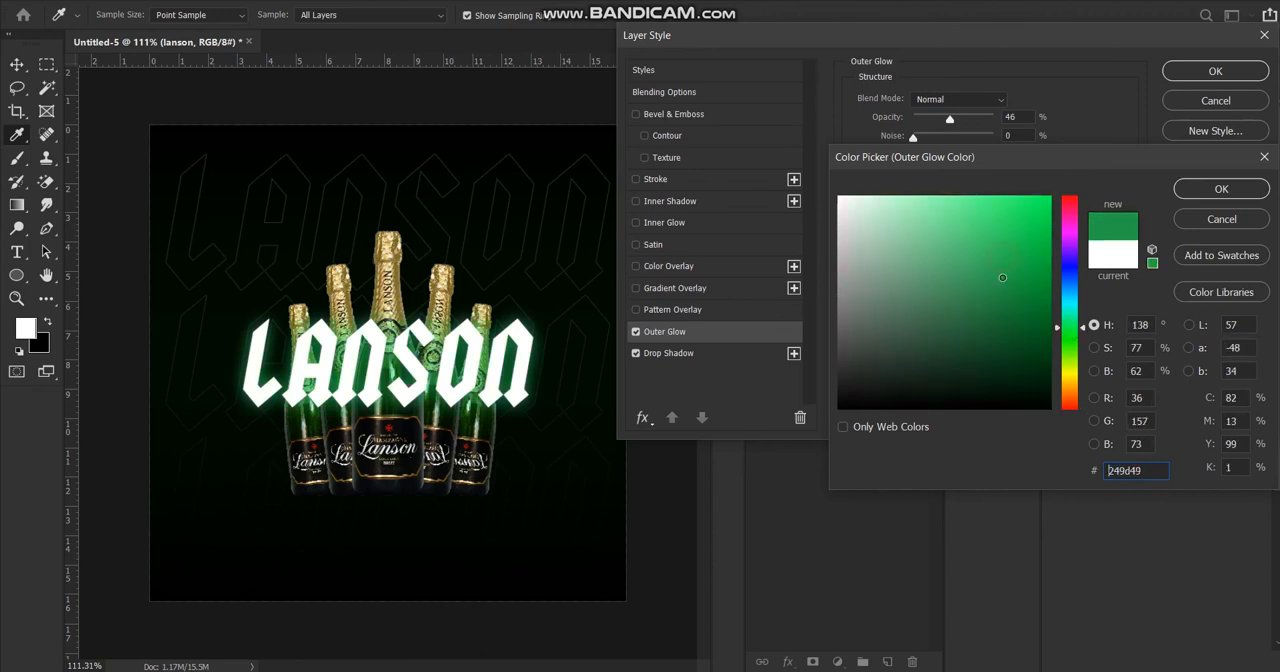
left_click_drag(1002, 277, 1029, 337)
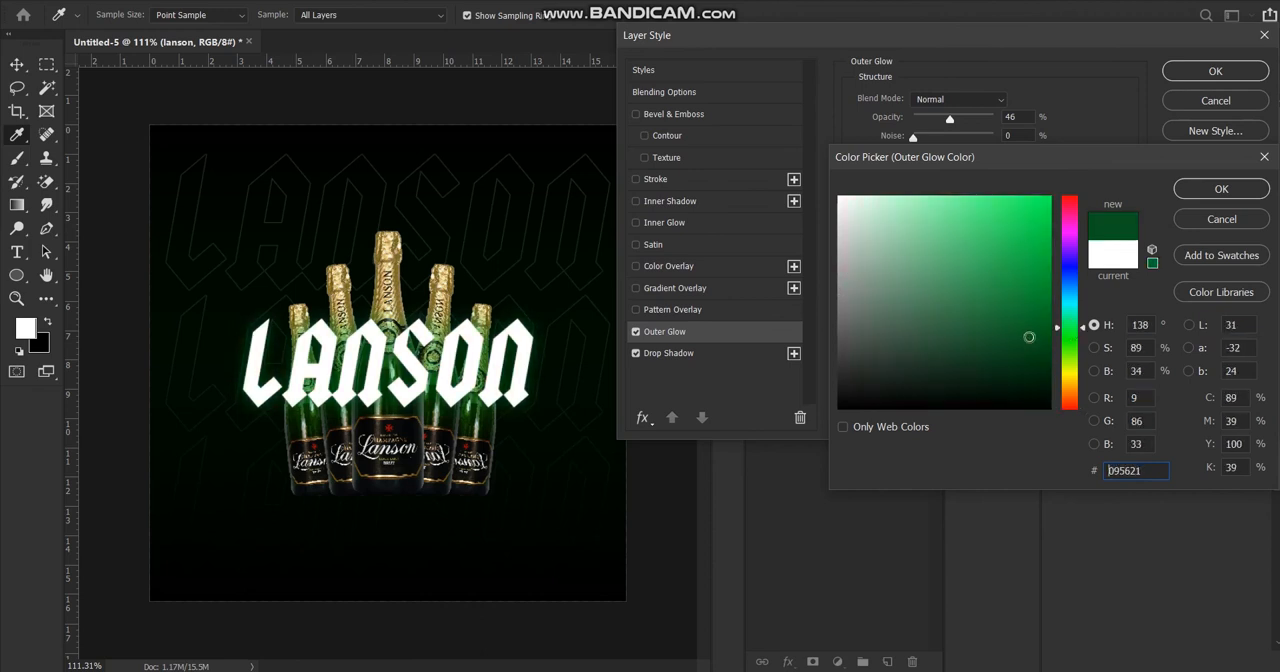
left_click(1221, 189)
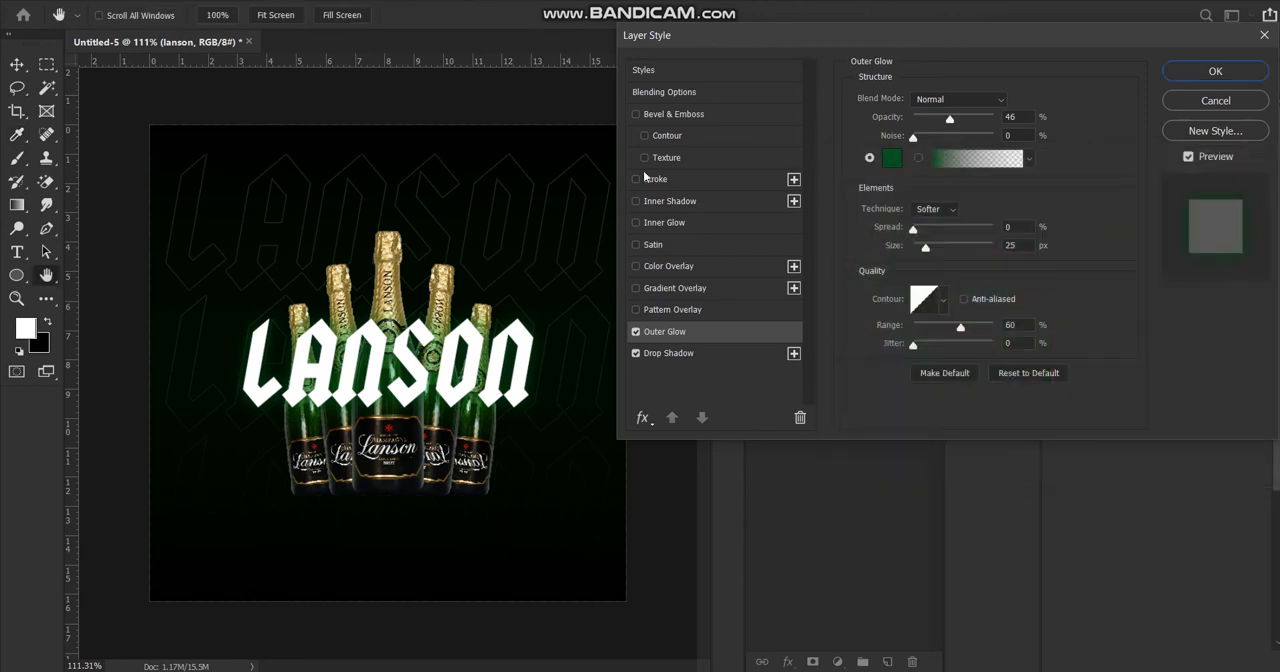
Try a stroke on the lanson text and turn on Bevel & Emboss.
left_click(636, 180)
left_click(637, 179)
left_click(644, 158)
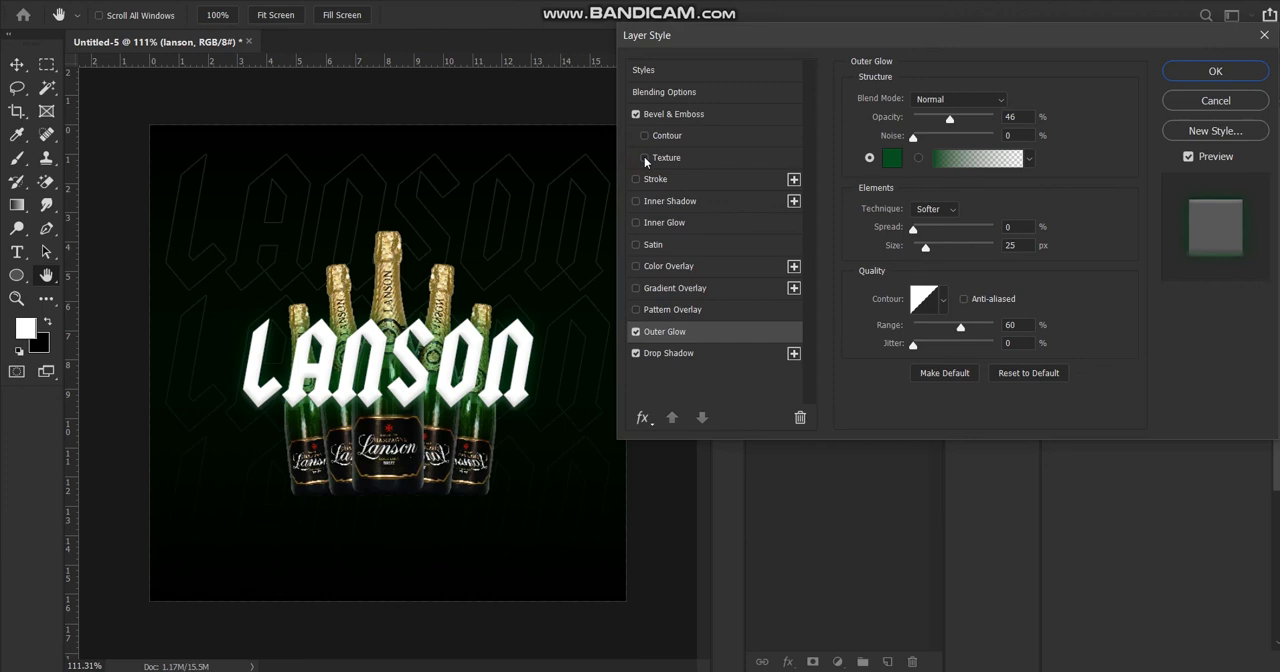
Try the inner shadow, inner glow, satin, colour overlay and gradient overlay effects on the lanson text one at a time.
left_click(636, 202)
left_click(636, 202)
left_click(636, 223)
left_click(636, 223)
left_click(636, 245)
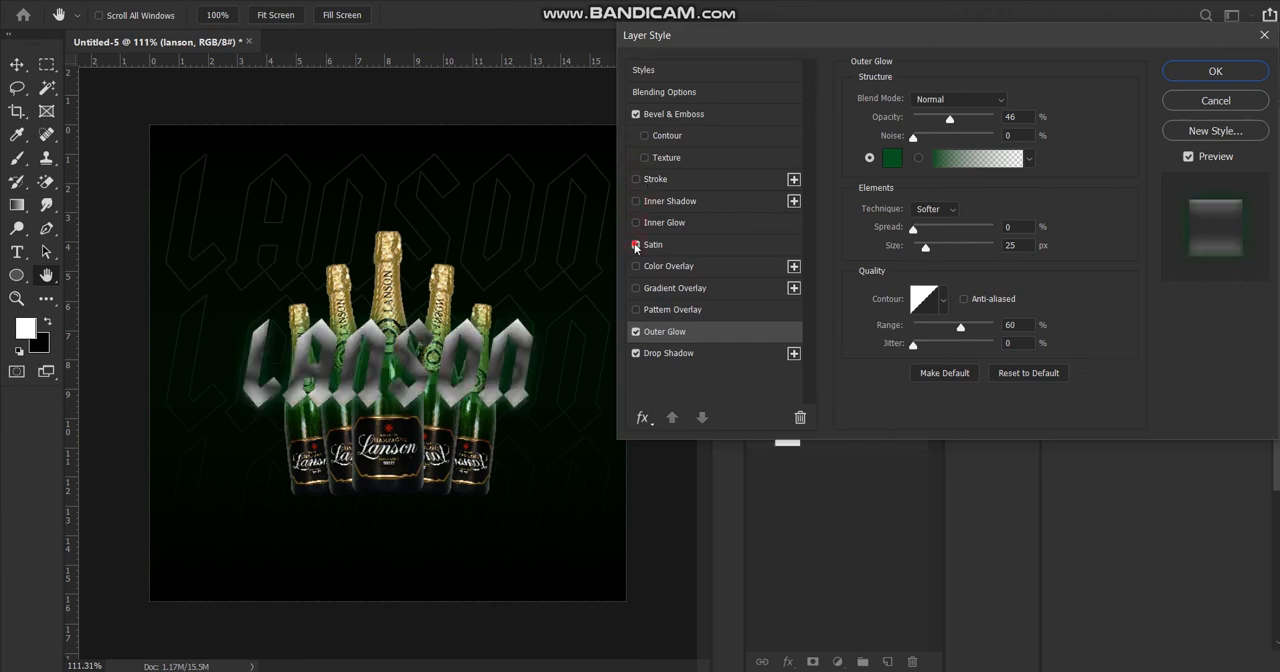
left_click(636, 245)
left_click(636, 266)
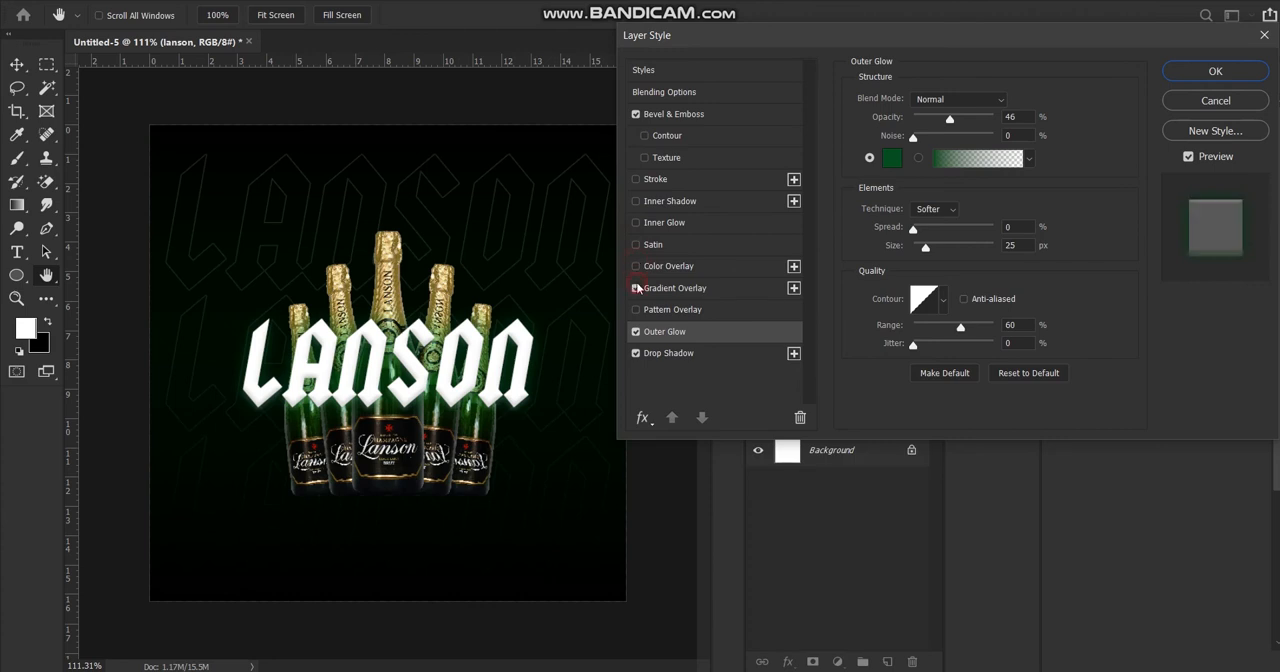
left_click(636, 288)
left_click(636, 288)
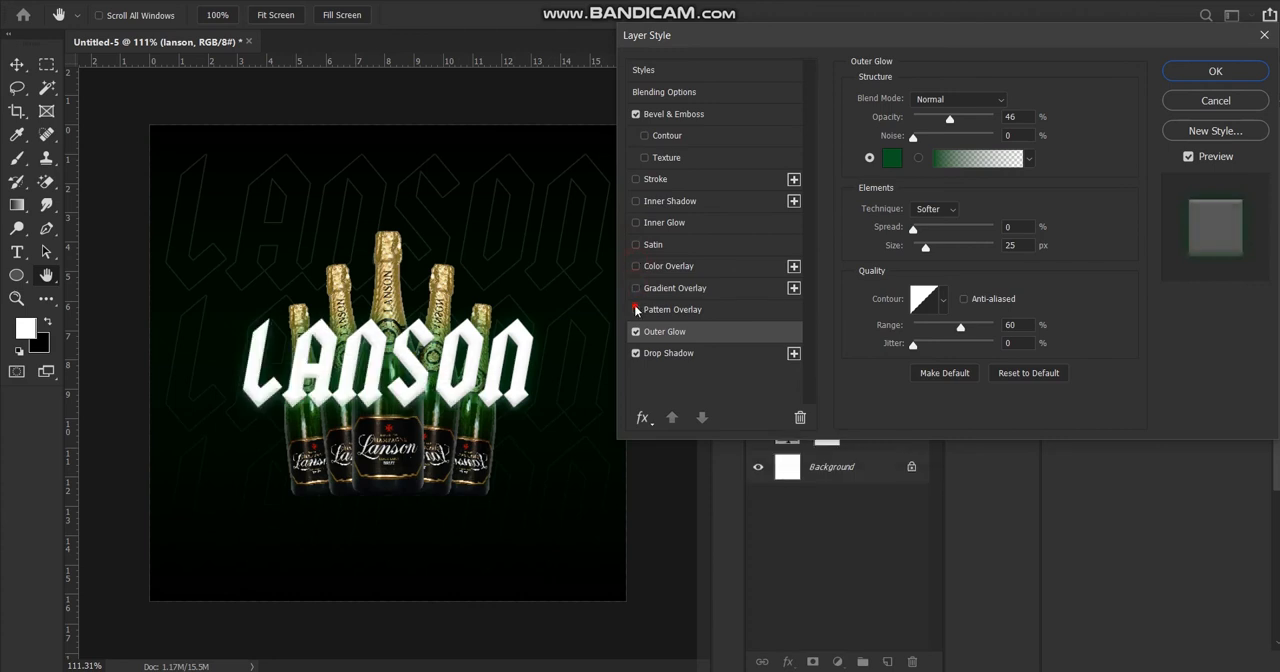
Try a pattern overlay with the irregular black-and-white pattern at 21% opacity and 15% scale on the lanson text.
left_click(636, 310)
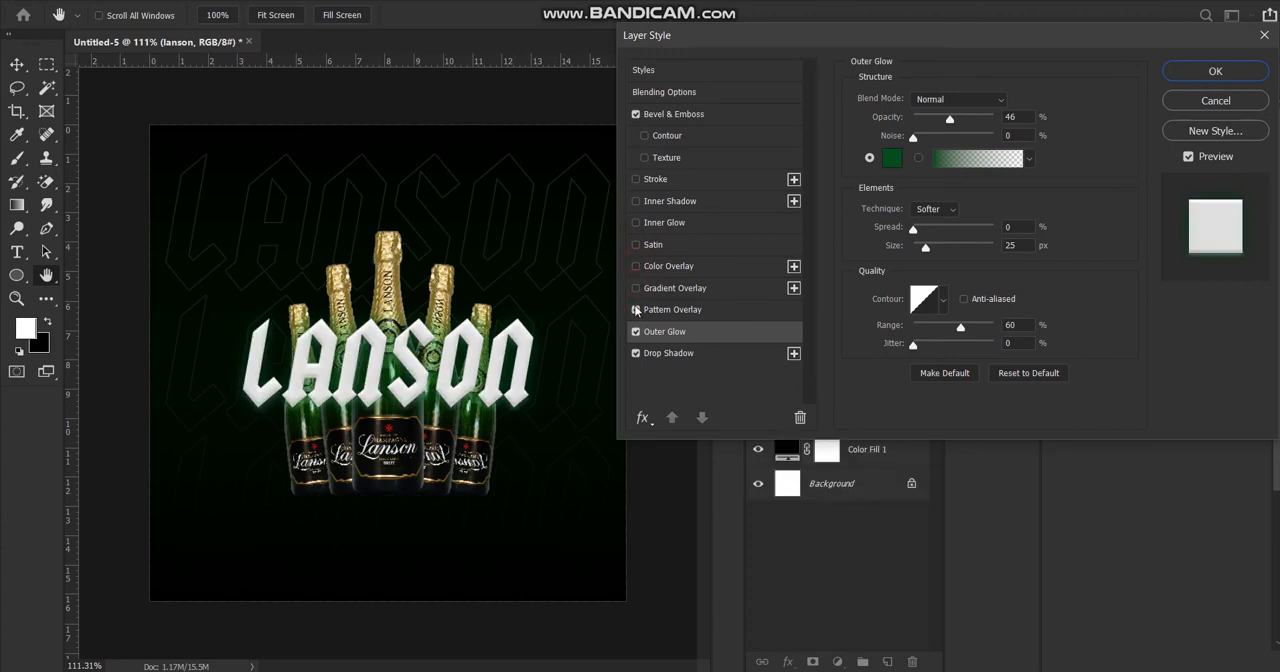
left_click(667, 309)
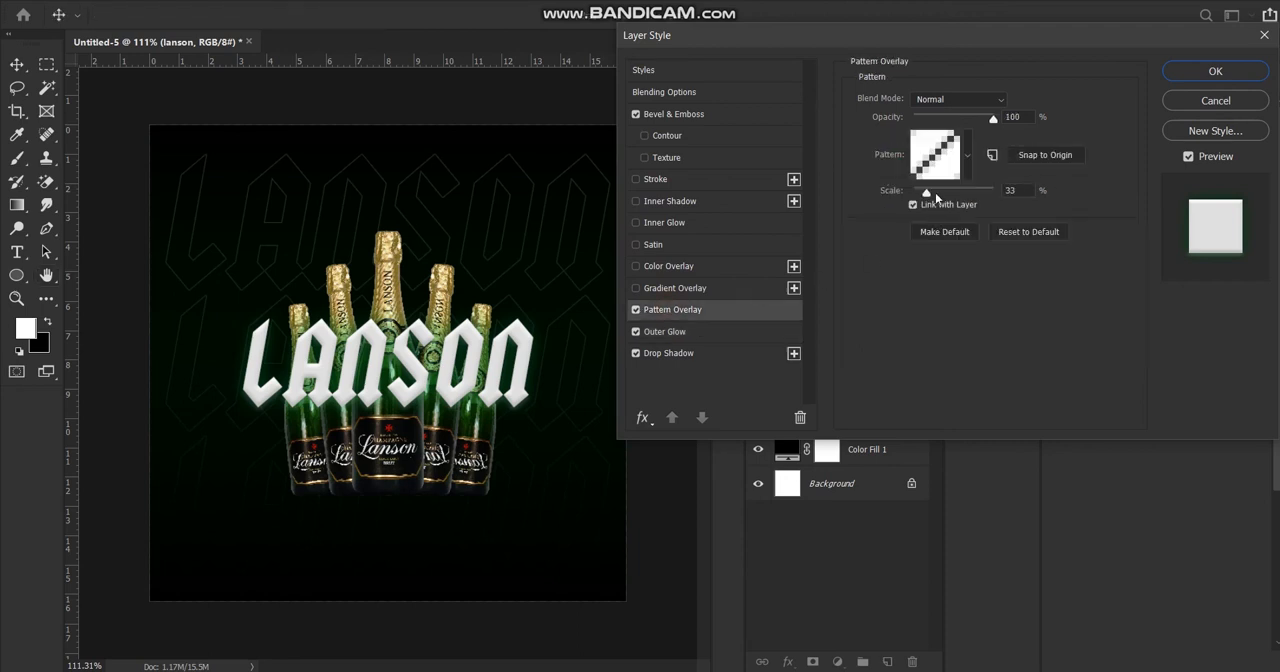
left_click(968, 155)
left_click(987, 232)
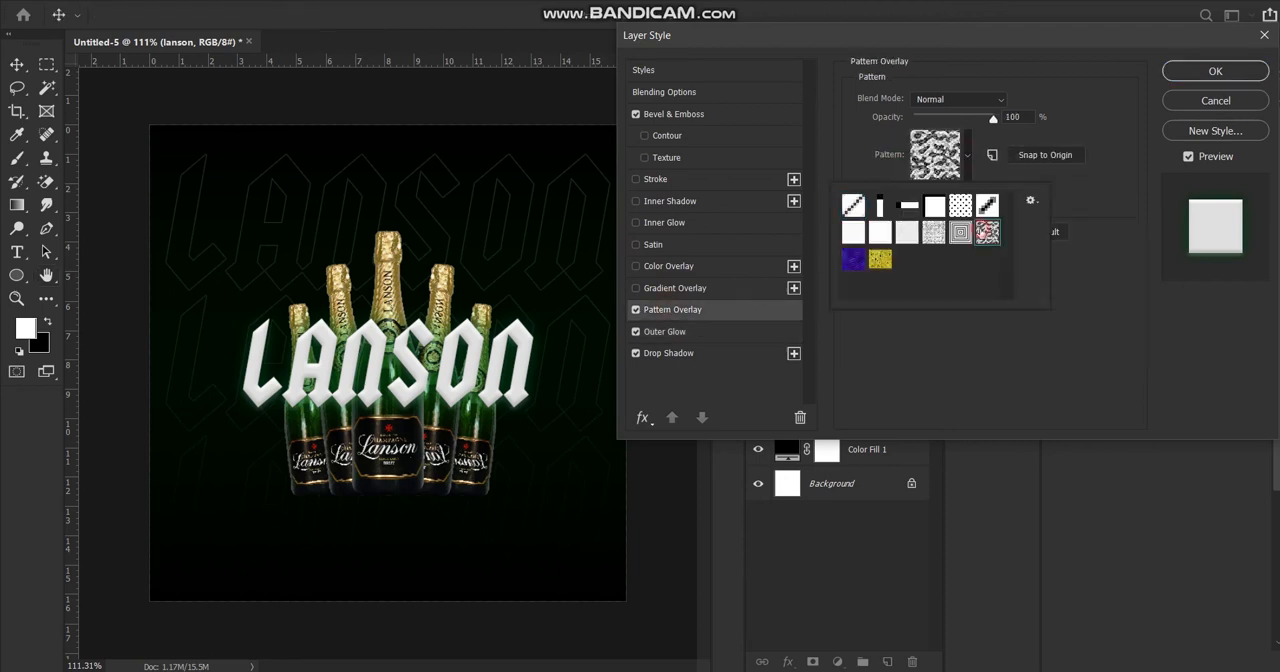
left_click_drag(998, 116, 930, 133)
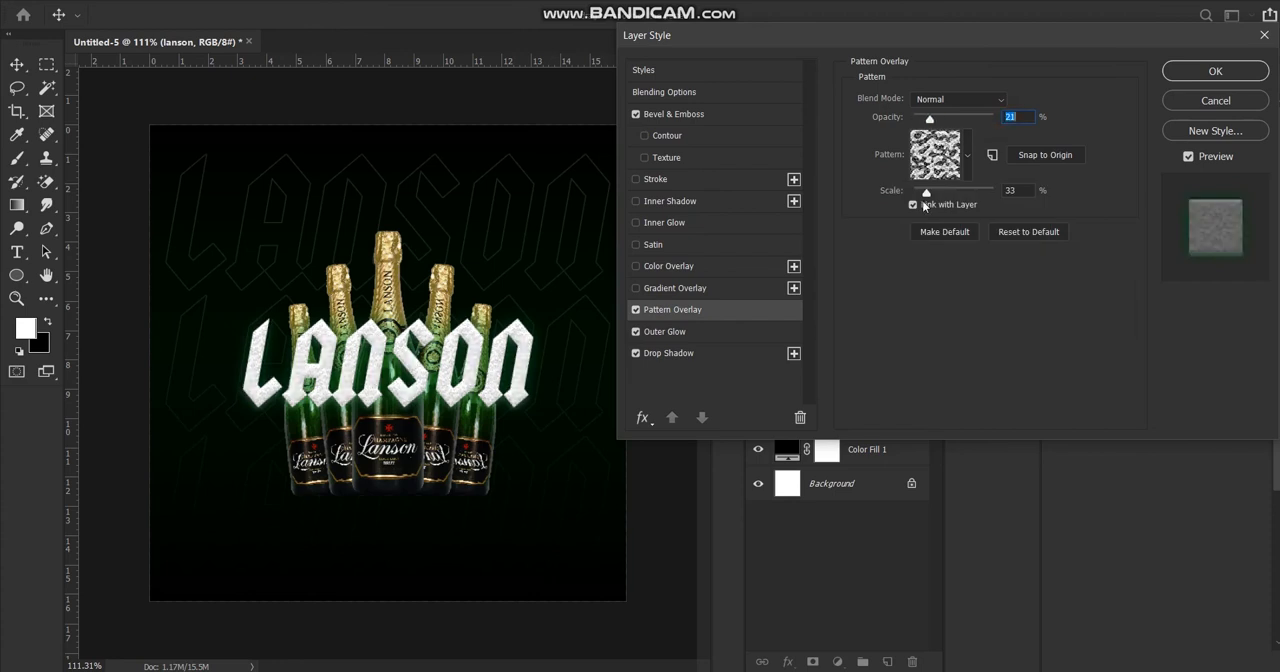
mouse_move(926, 194)
left_mouse_down()
mouse_move(980, 197)
mouse_move(923, 194)
mouse_move(922, 207)
left_mouse_up()
Switch the pattern overlay to the blue wavy pattern with 41% scale and 0% opacity.
left_click(966, 154)
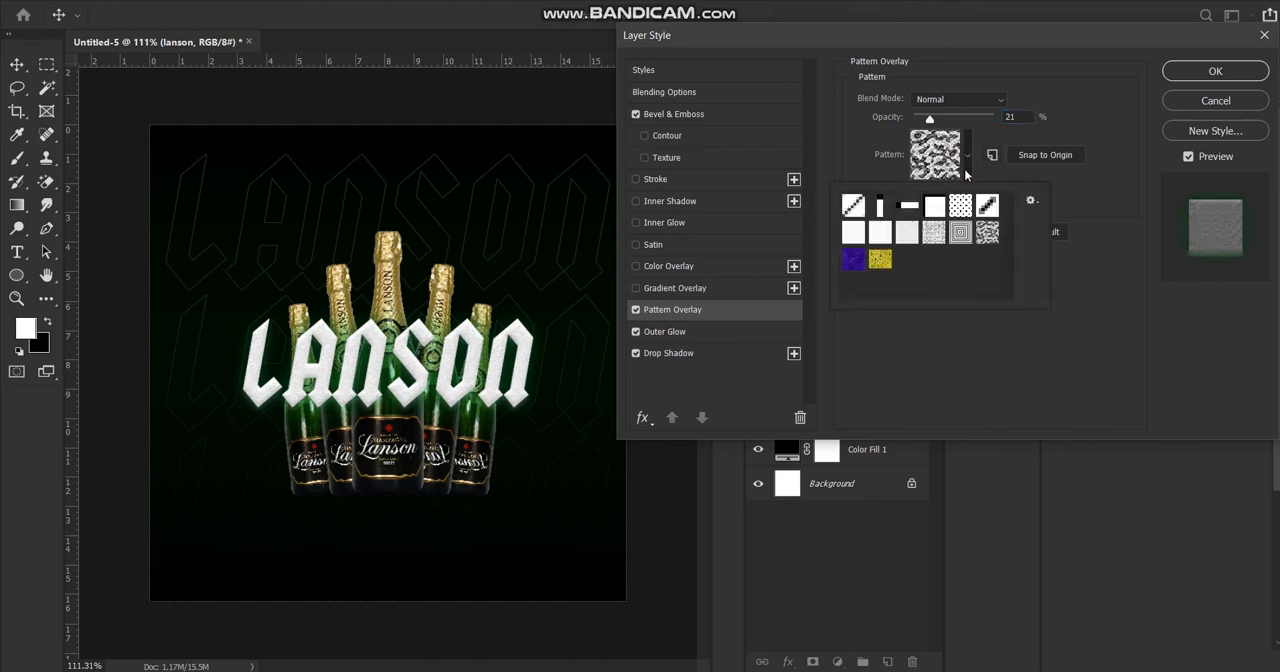
left_click(851, 262)
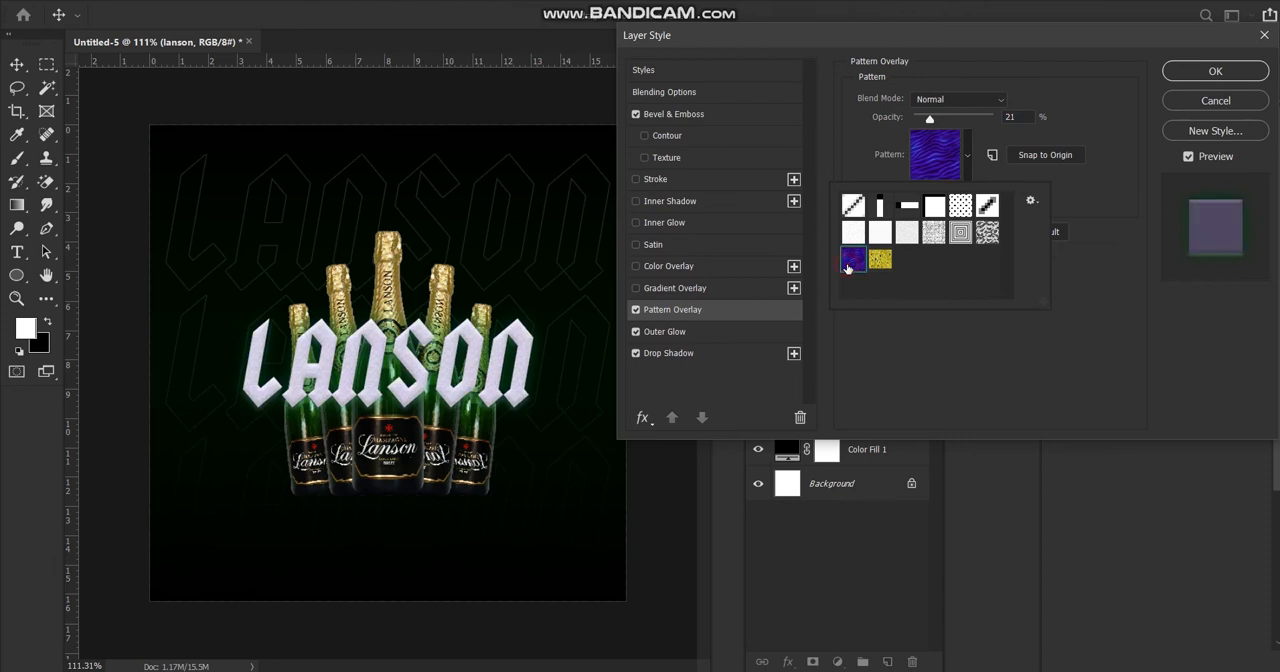
left_click(948, 158)
left_click(947, 157)
left_click(947, 157)
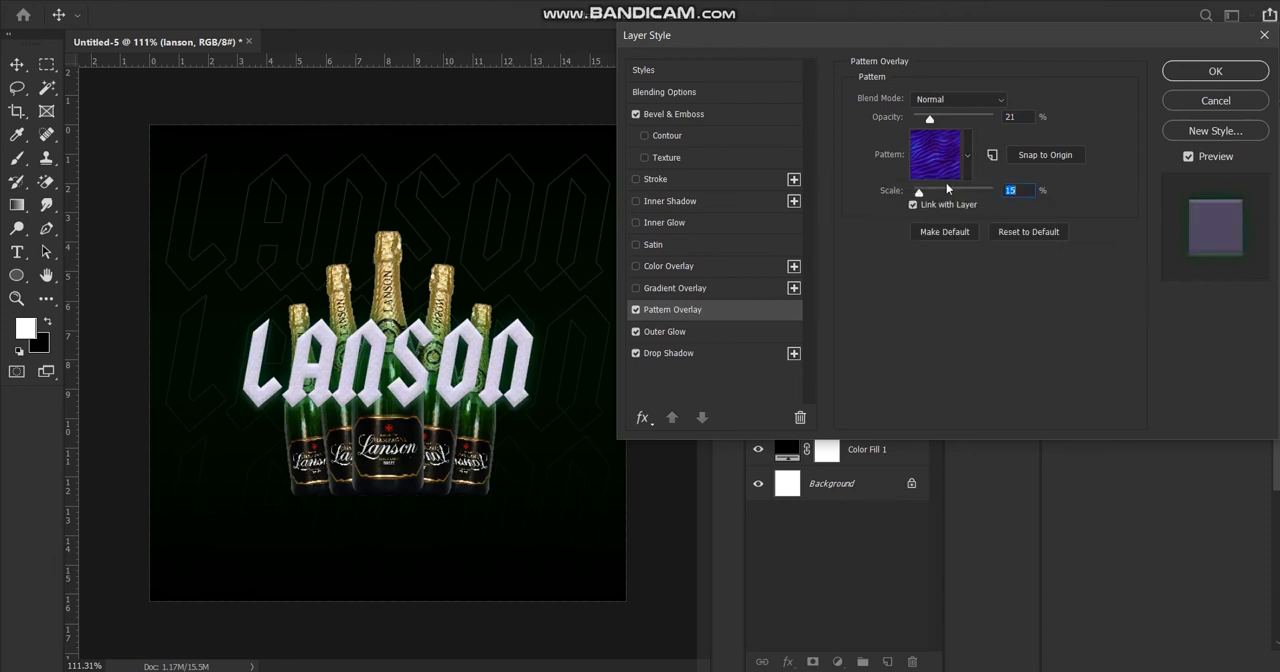
mouse_move(937, 201)
left_mouse_down()
mouse_move(964, 203)
mouse_move(929, 205)
left_mouse_up()
left_click(929, 118)
left_click_drag(995, 118, 908, 136)
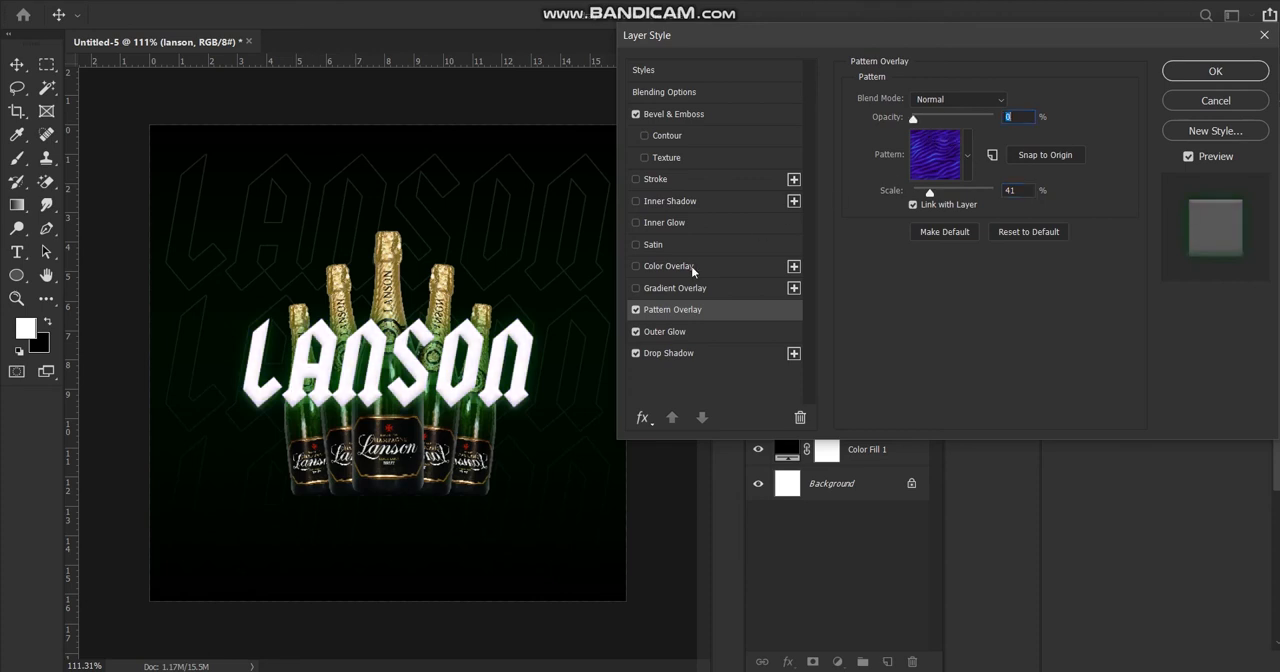
Turn off the pattern overlay and outer glow on the lanson text and apply the layer style.
left_click(635, 310)
left_click(635, 331)
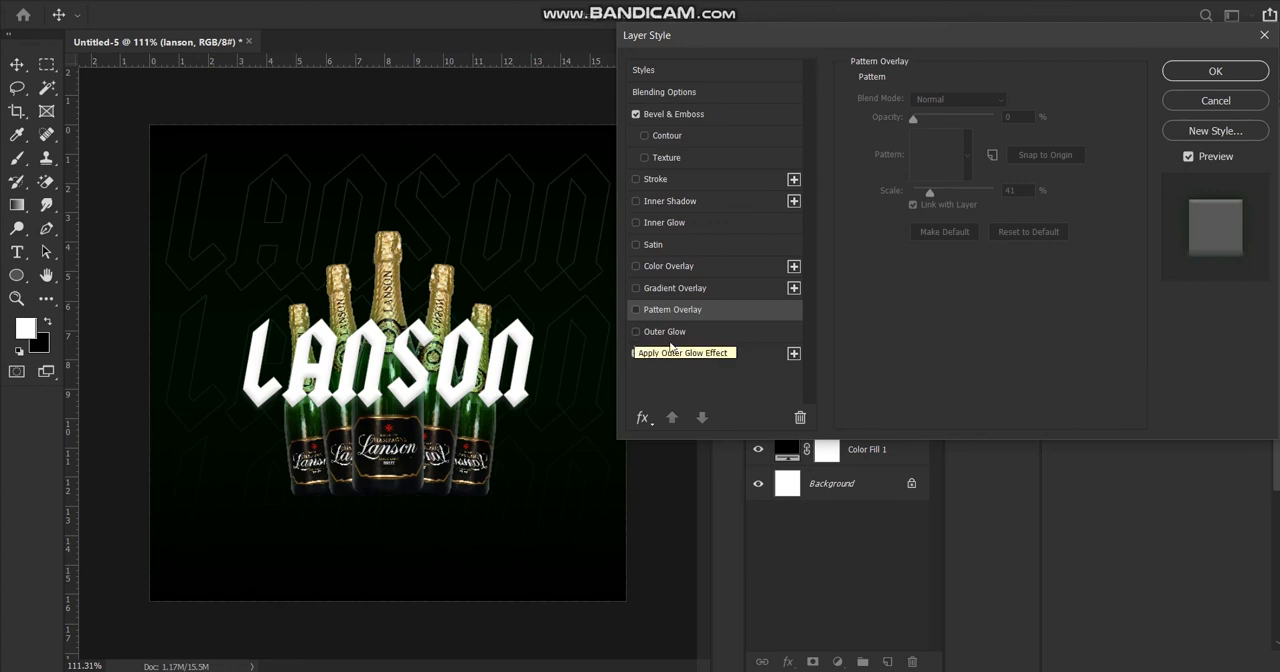
left_click(1213, 70)
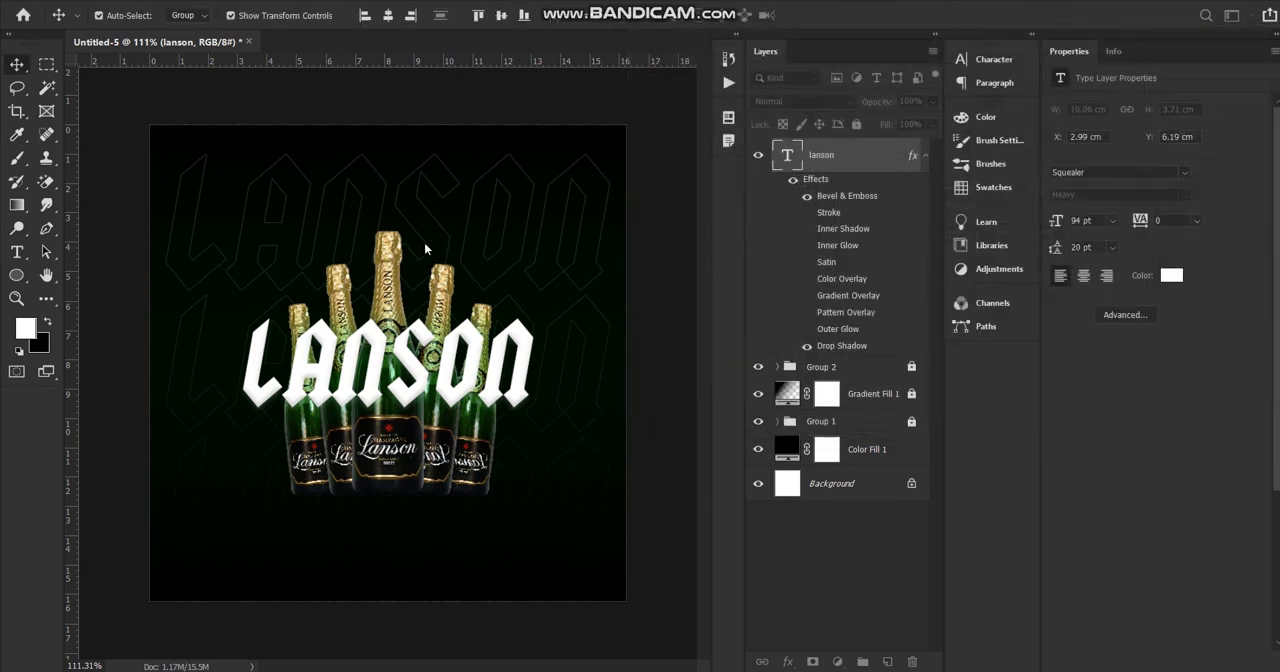
scroll(322, 332, "down", 8)
scroll(322, 332, "up", 8)
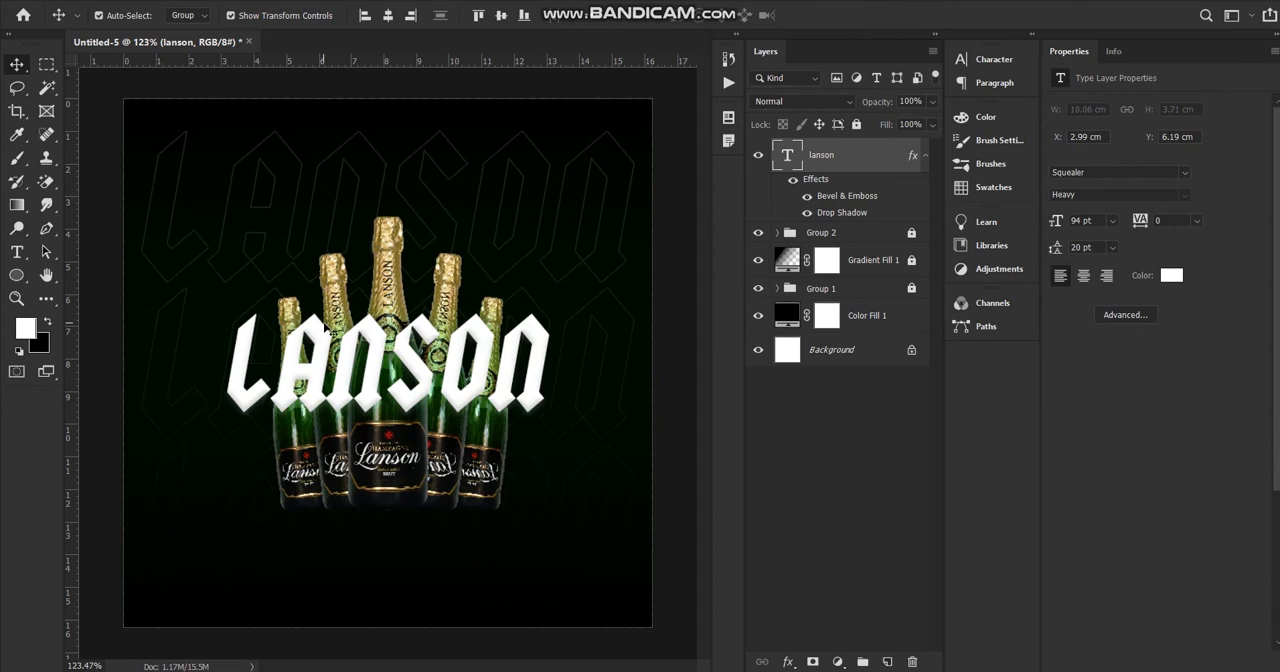
scroll(325, 332, "down", 2)
scroll(262, 369, "up", 3)
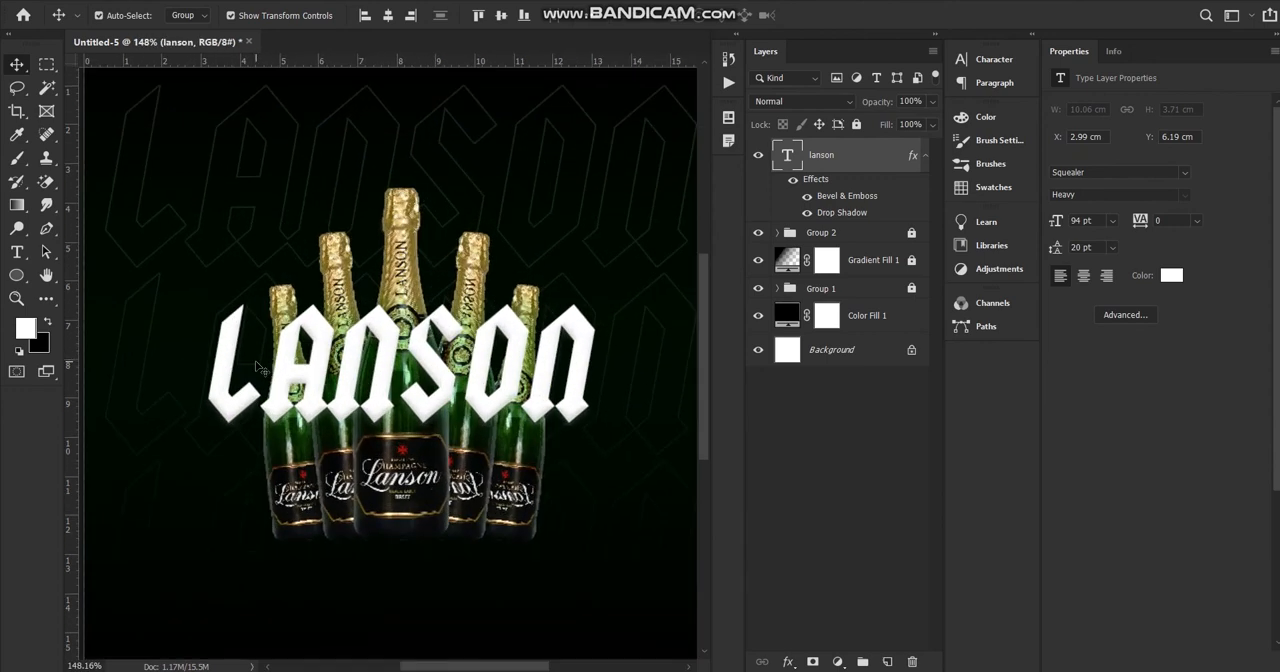
Add a new layer and draw a black circle about 105 px wide in the dark area above the title's first letters.
scroll(262, 369, "down", 2)
scroll(266, 385, "up", 1)
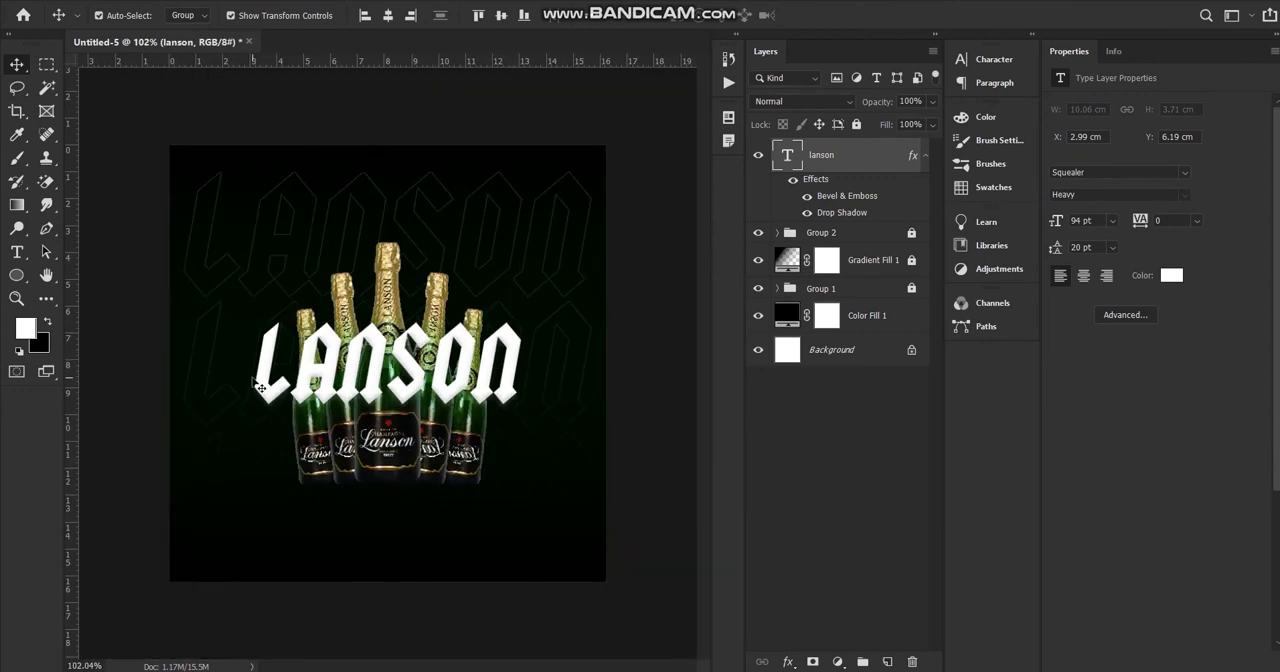
scroll(268, 387, "down", 2)
scroll(268, 387, "up", 1)
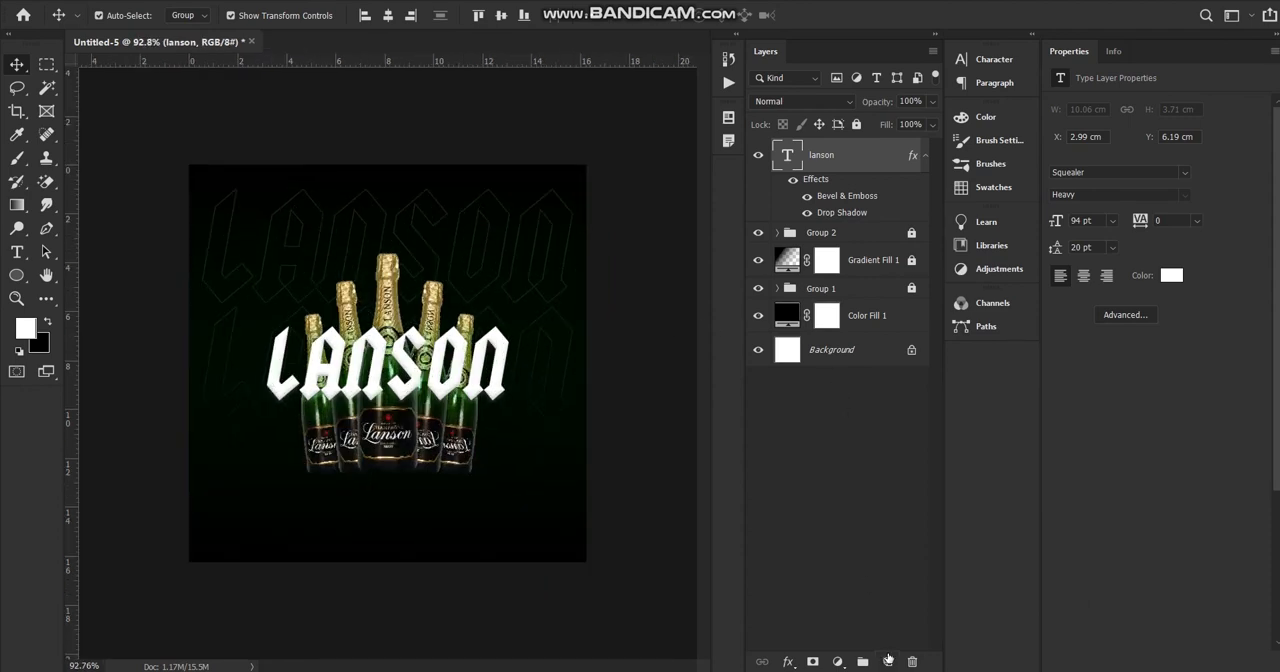
left_click(888, 661)
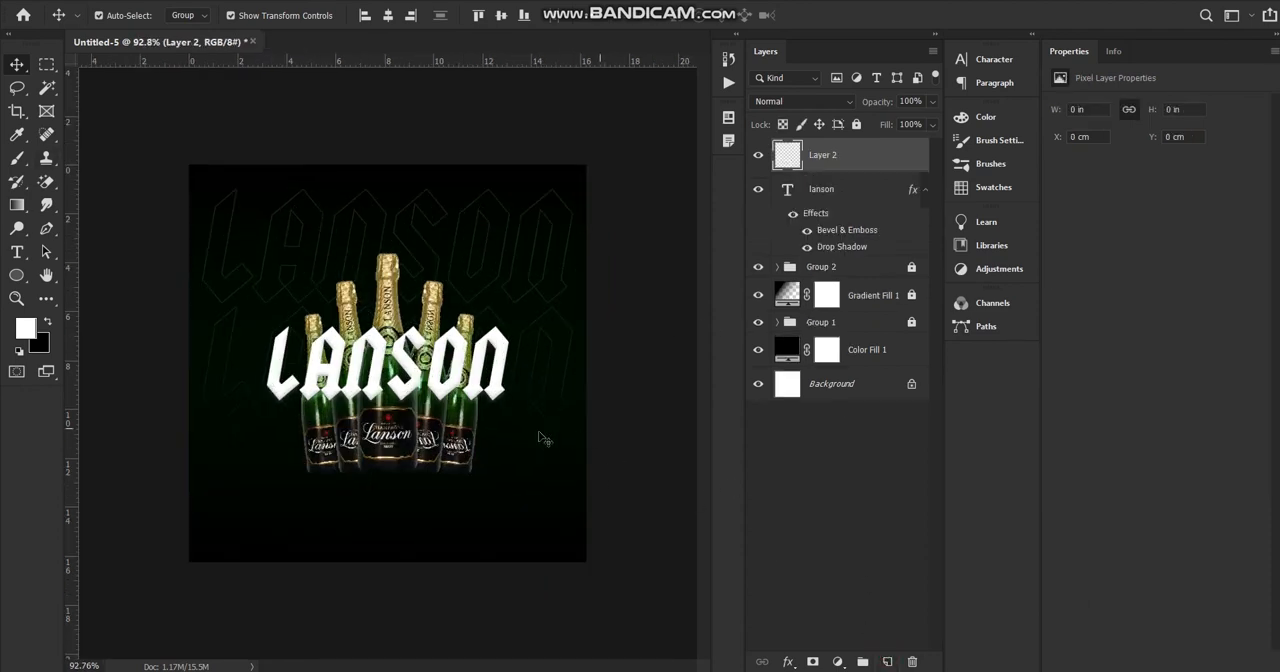
left_click(16, 275)
left_click_drag(260, 242, 331, 307)
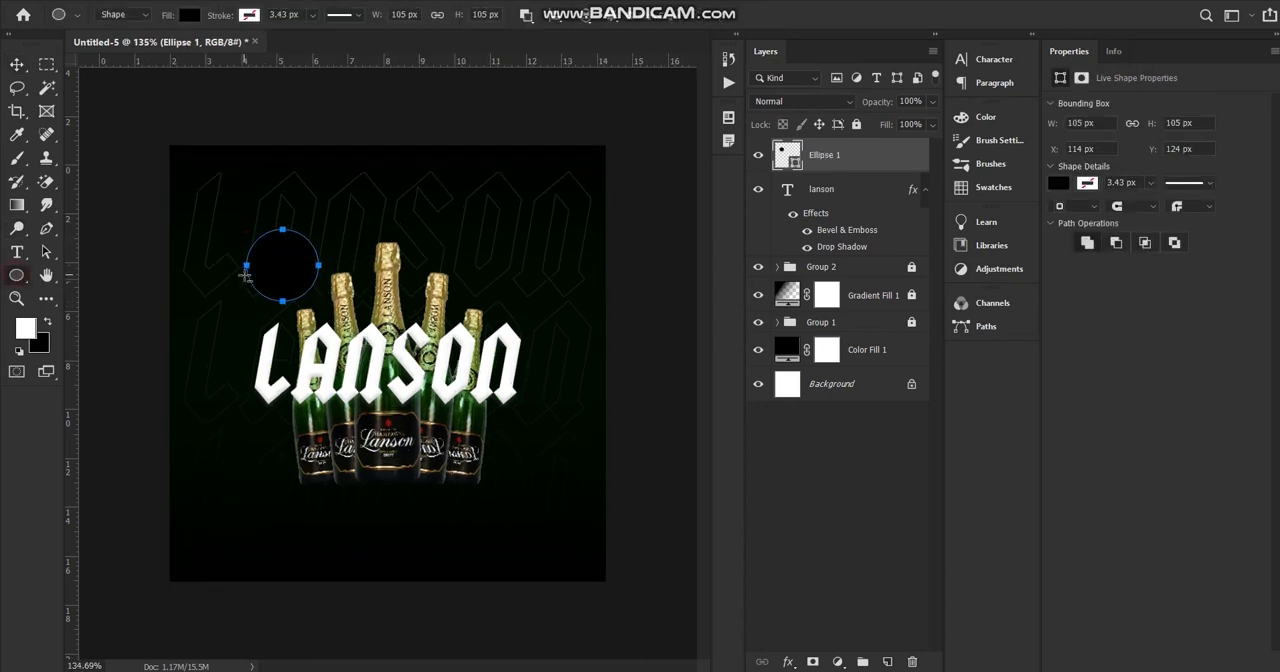
Start a text line along the black circle's outline and set its font size to 12 pt.
scroll(333, 325, "up", 3)
left_click(17, 252)
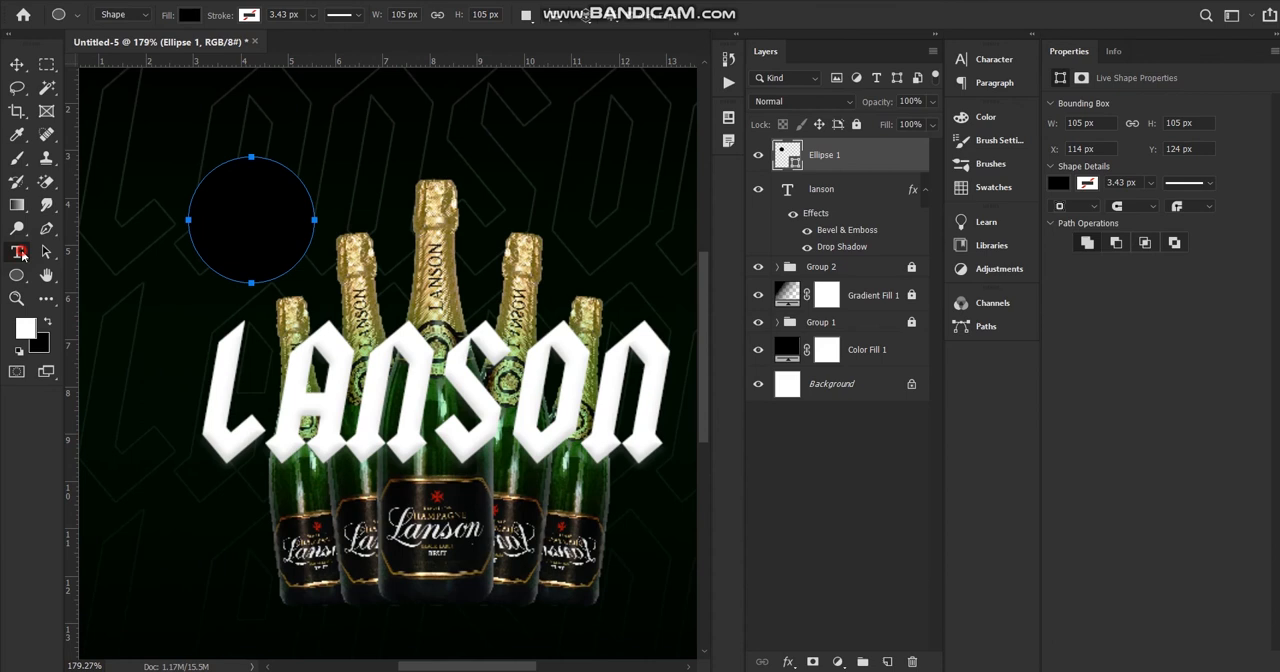
left_click(208, 175)
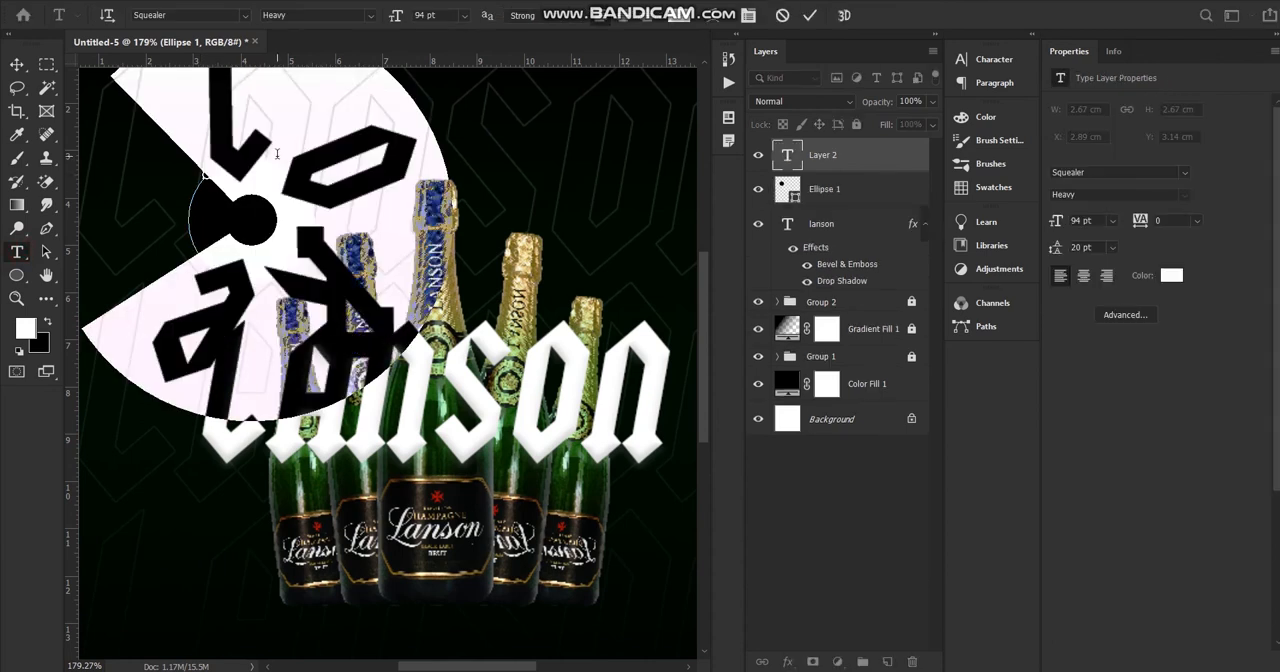
left_click_drag(394, 20, 321, 44)
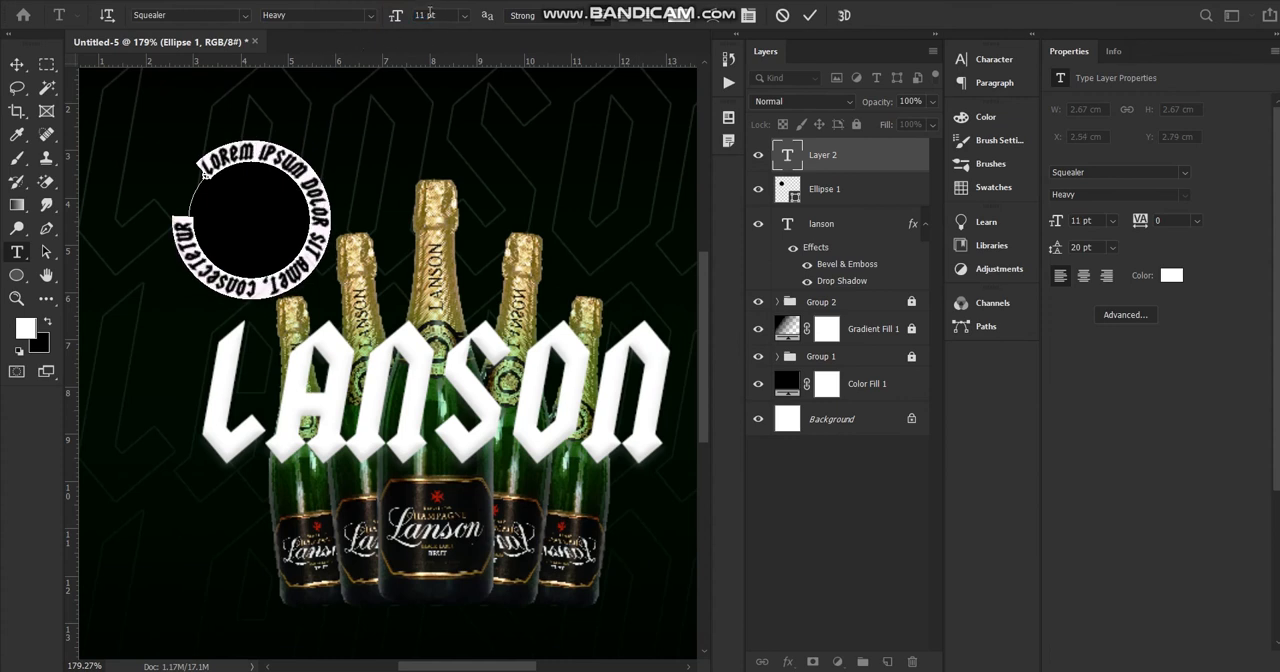
left_click(396, 22)
type("12")
key("Return")
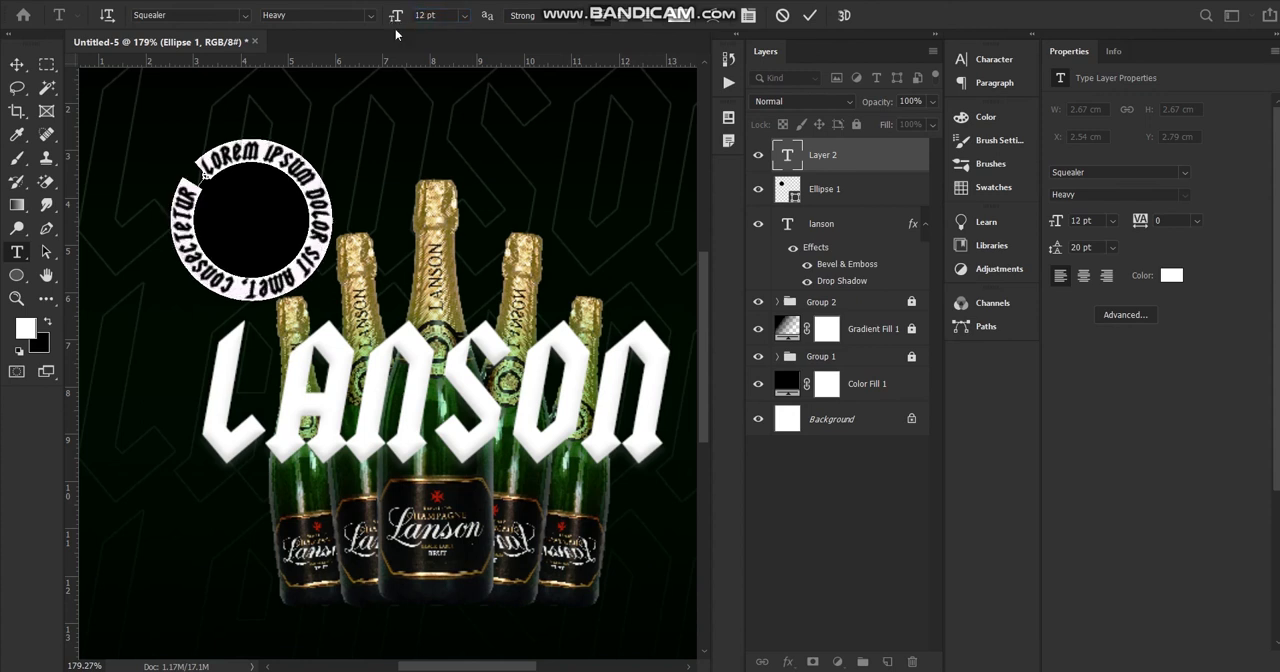
Fill the circular path with the word LANSON five times, separated by dots, and commit the text.
type("LA")
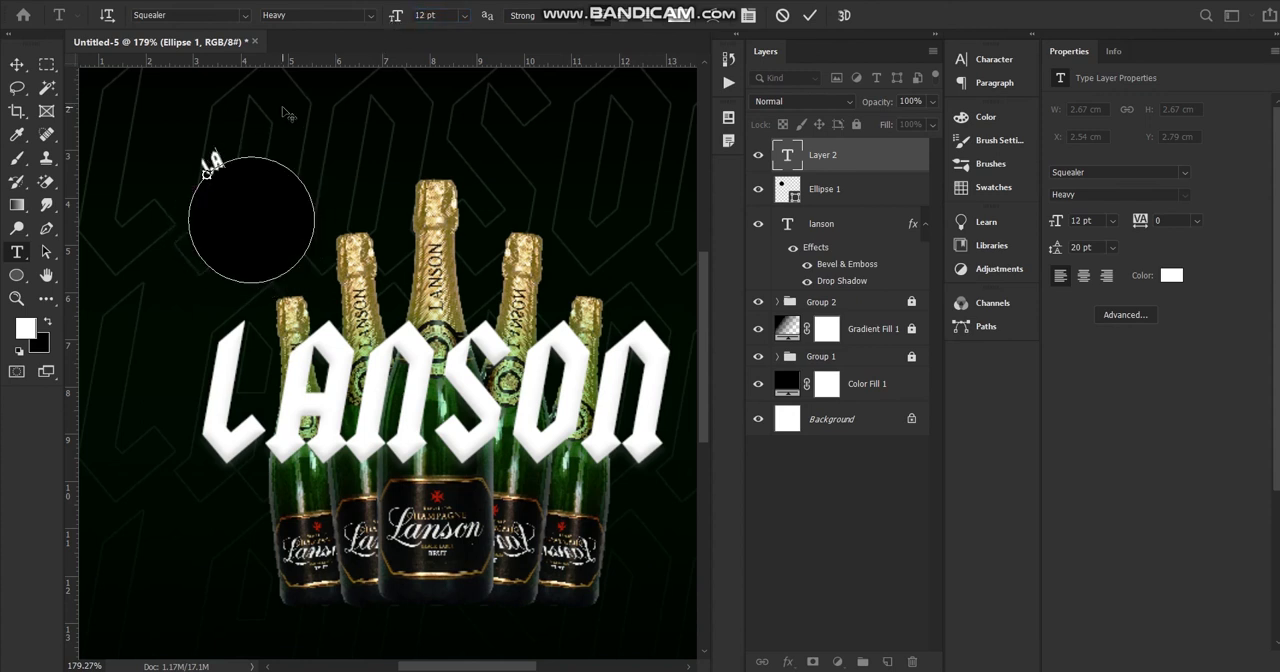
type("NSON  LANSON")
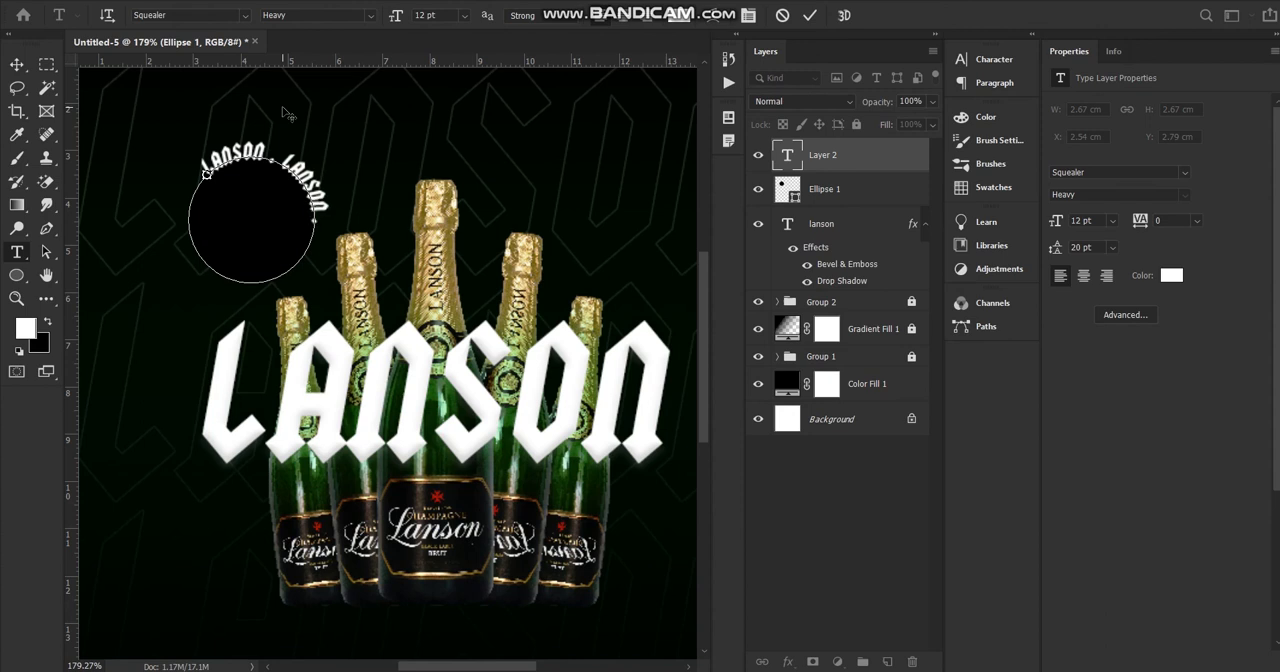
type("LANSON")
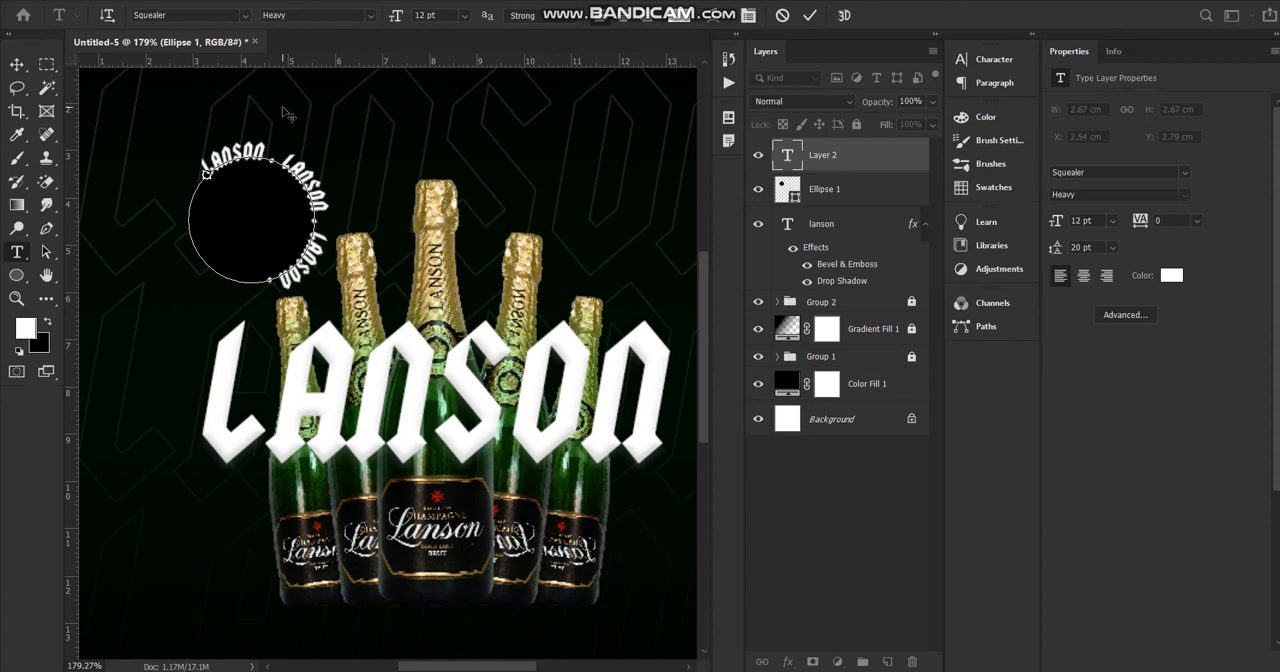
type(" LANSON ")
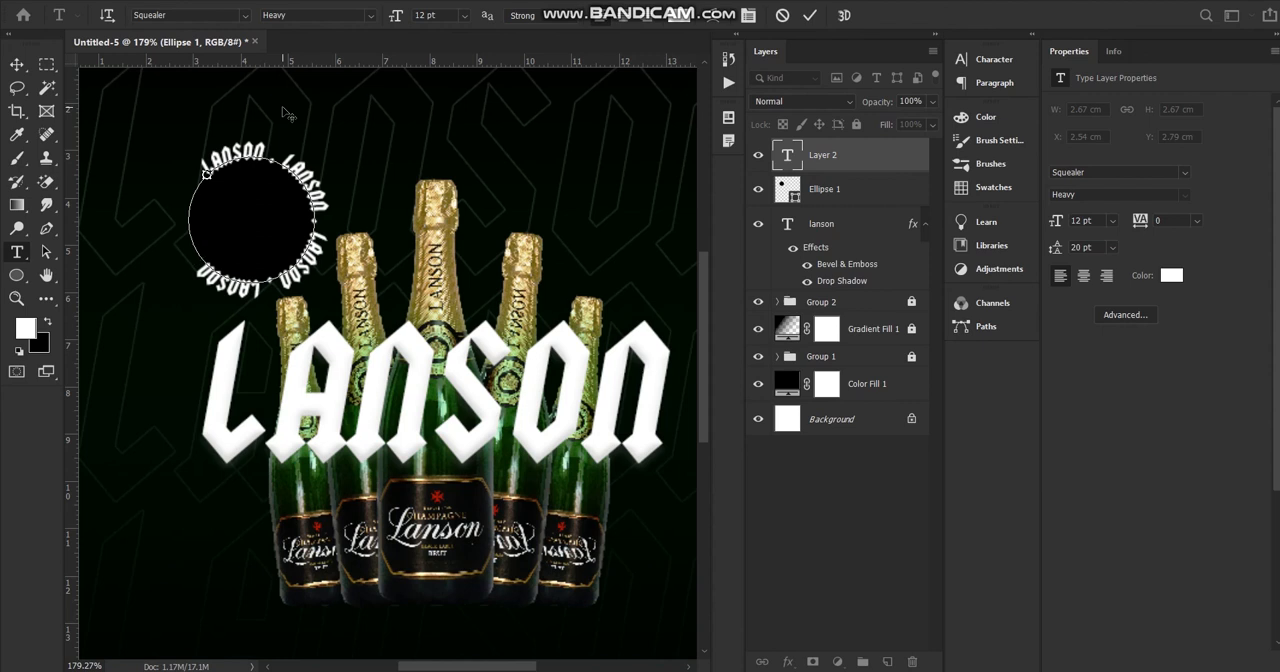
type("LANSON")
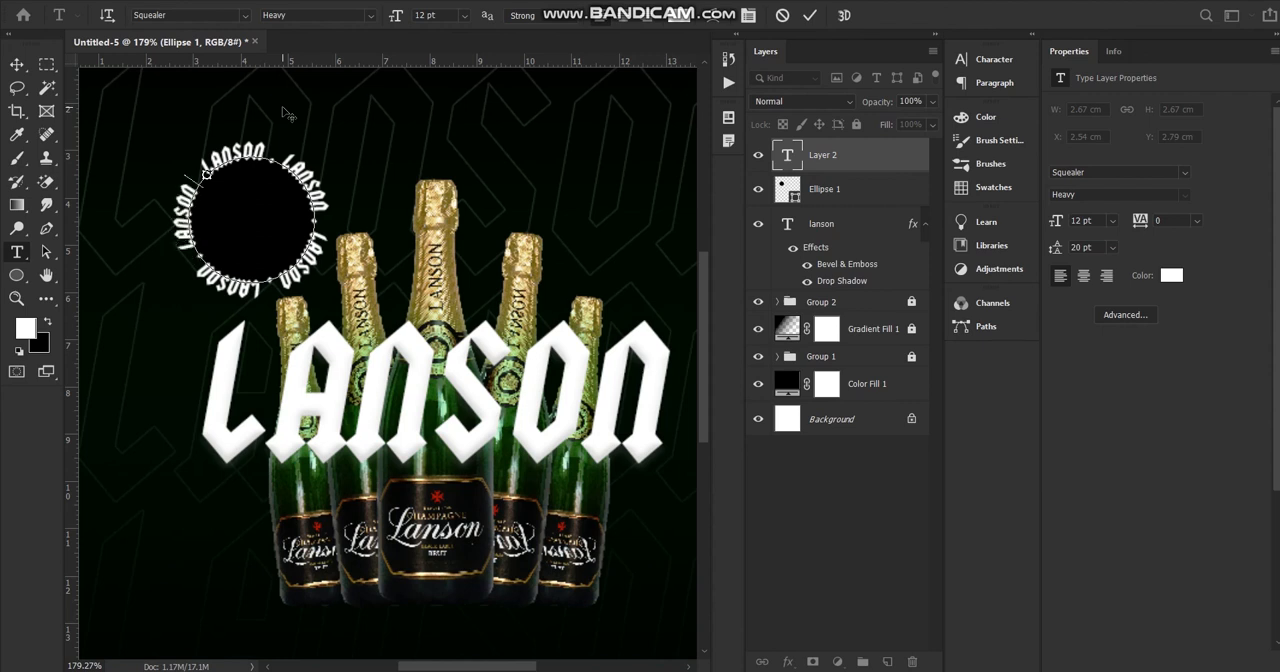
left_click(20, 68)
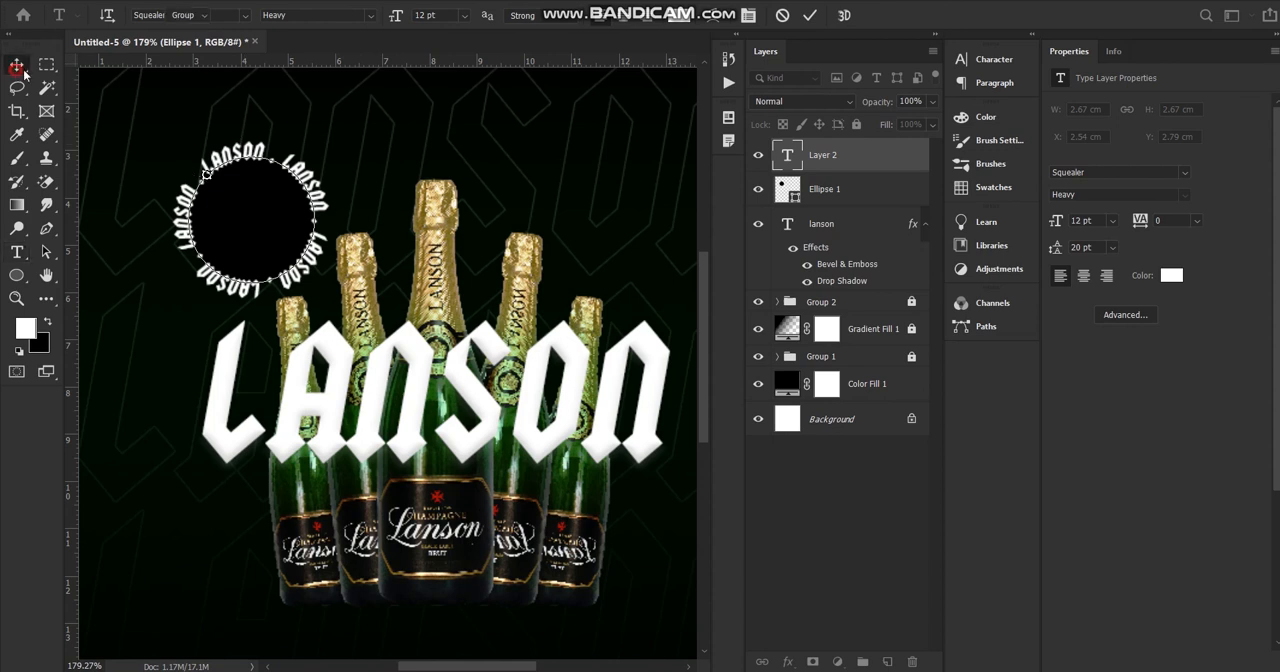
Delete the black circle shape and move the circular LANSON text over the neck of the second bottle from the right.
left_click(853, 191)
key("Delete")
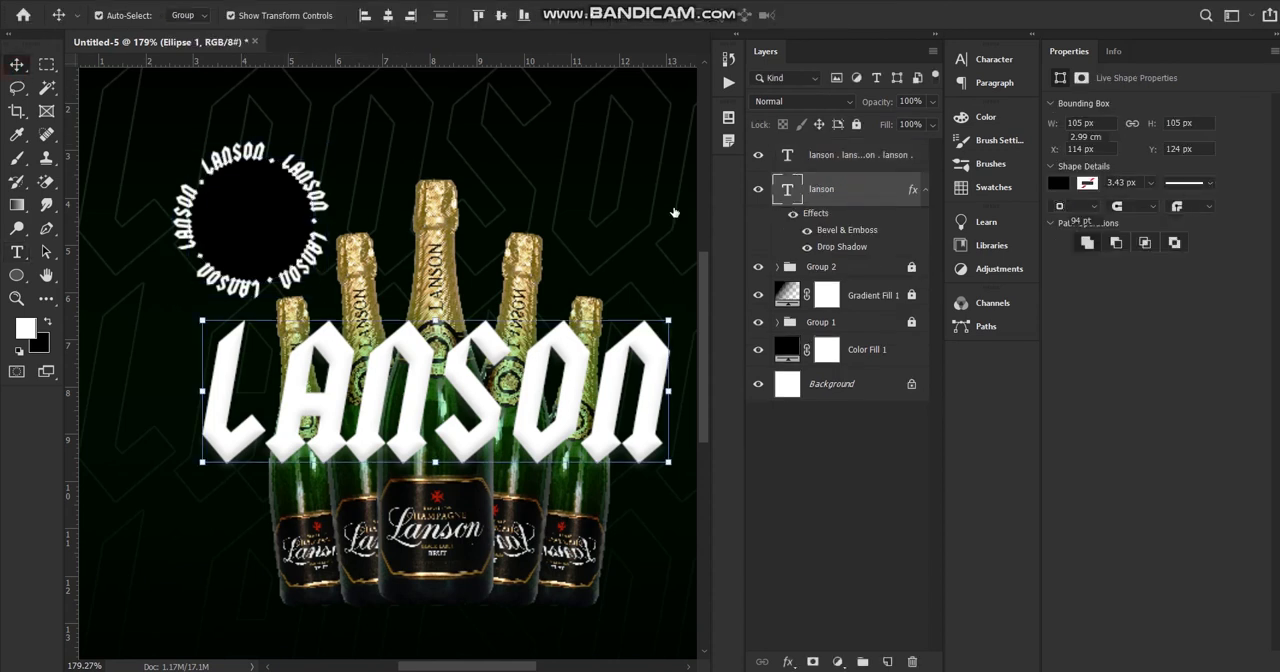
left_click_drag(321, 190, 655, 194)
Scale the circular LANSON text down to 67%, apply the transform and deselect the layer.
key("ctrl+t")
left_click_drag(658, 318, 609, 268)
key("ctrl+z")
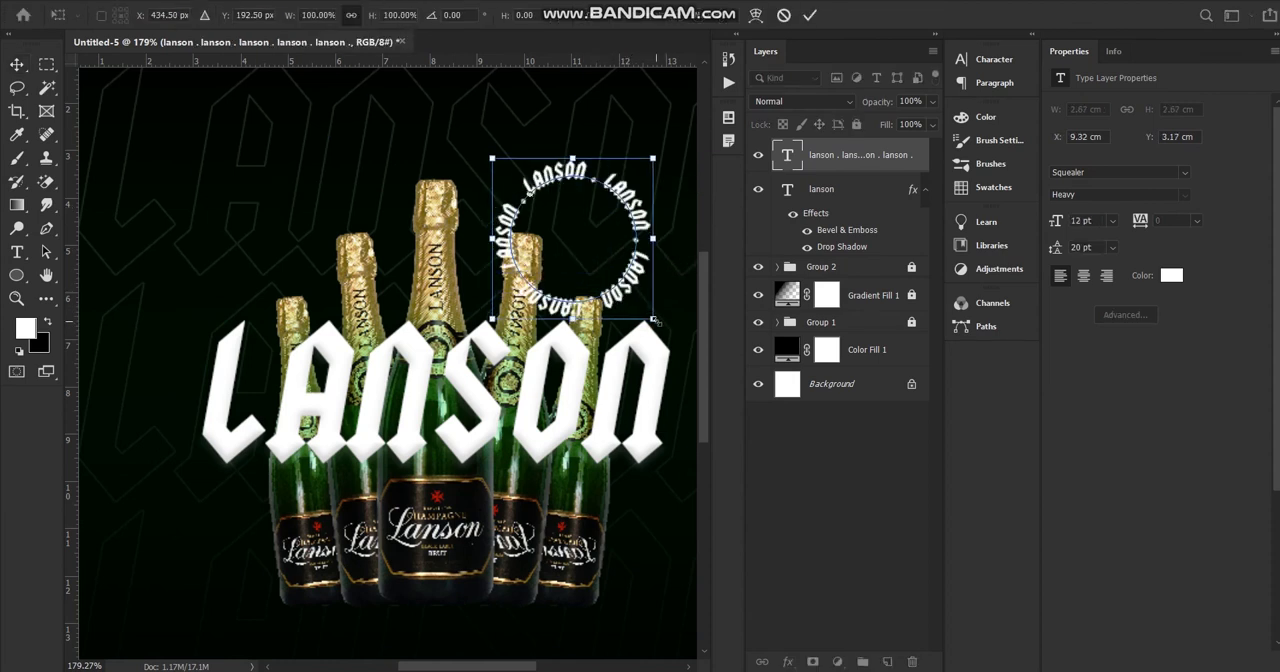
left_click_drag(655, 320, 554, 267)
scroll(416, 322, "down", 6)
key("alt+space")
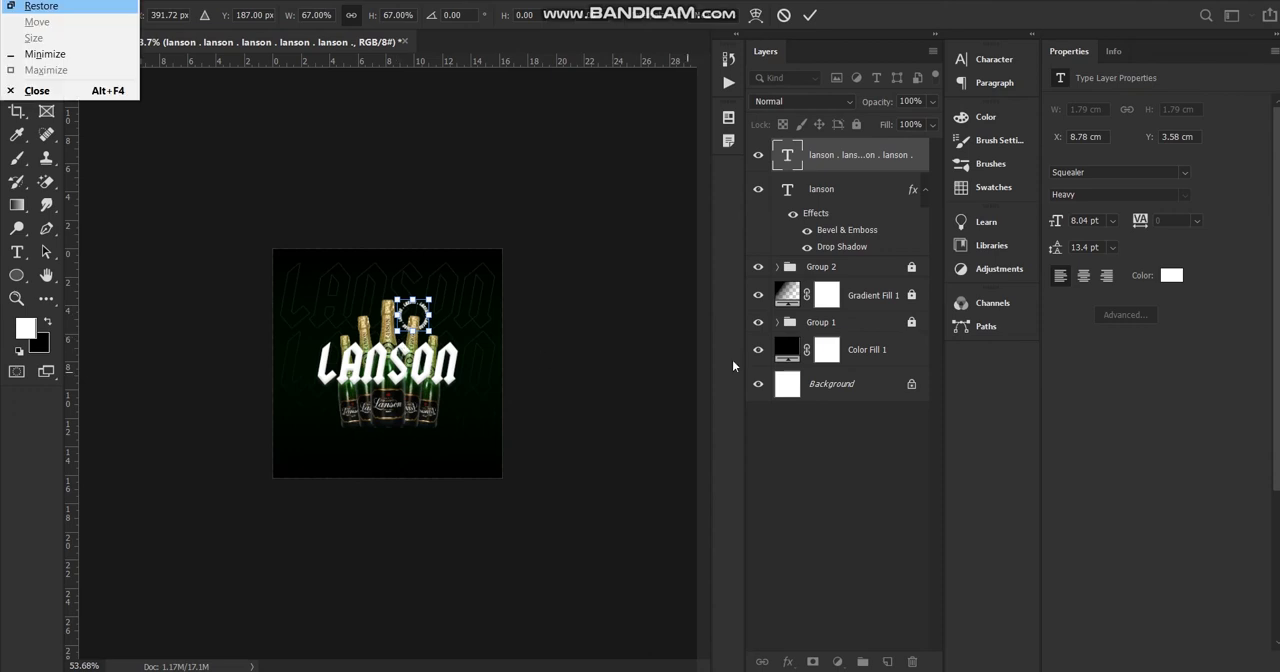
left_click(624, 364)
left_click(602, 365)
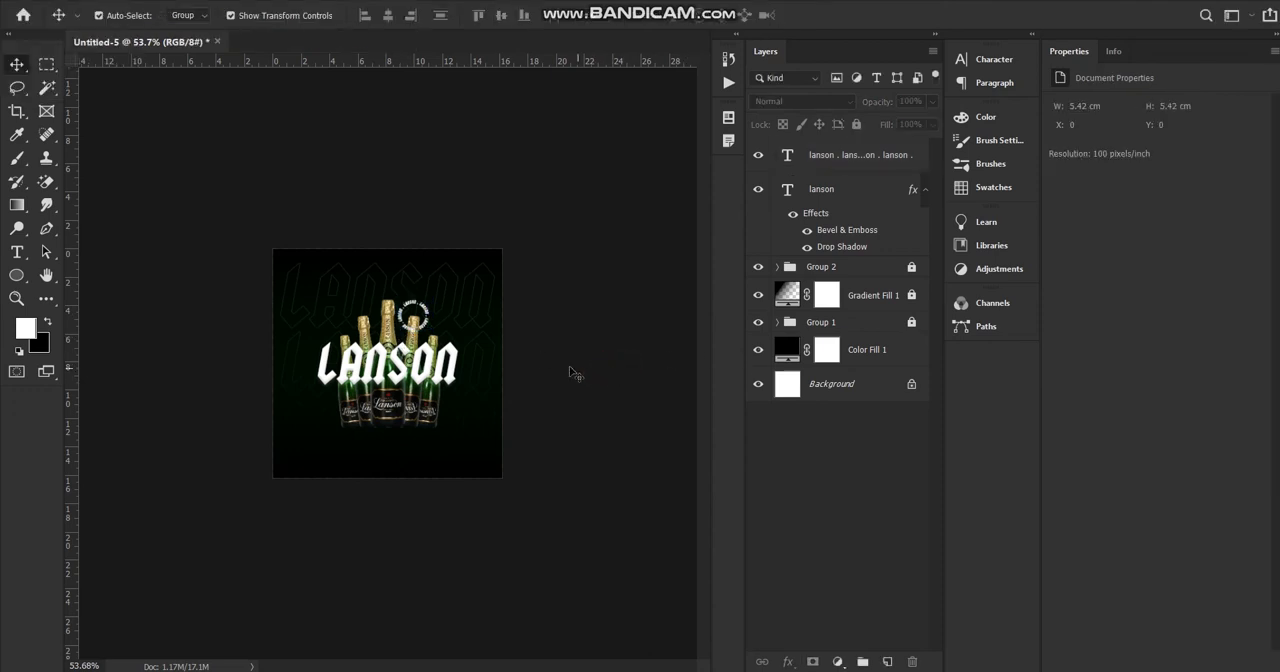
Move the circular LANSON text onto the lower label area of the rightmost bottle.
scroll(341, 387, "up", 5)
scroll(489, 244, "down", 2)
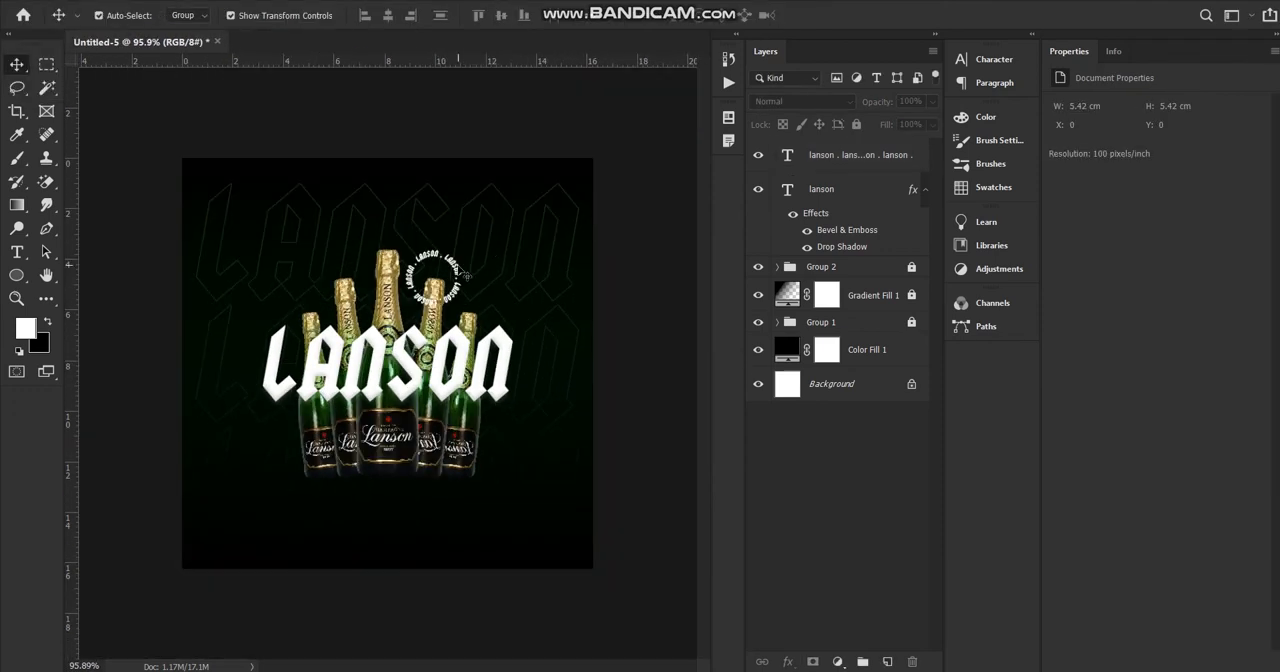
left_click_drag(466, 274, 494, 442)
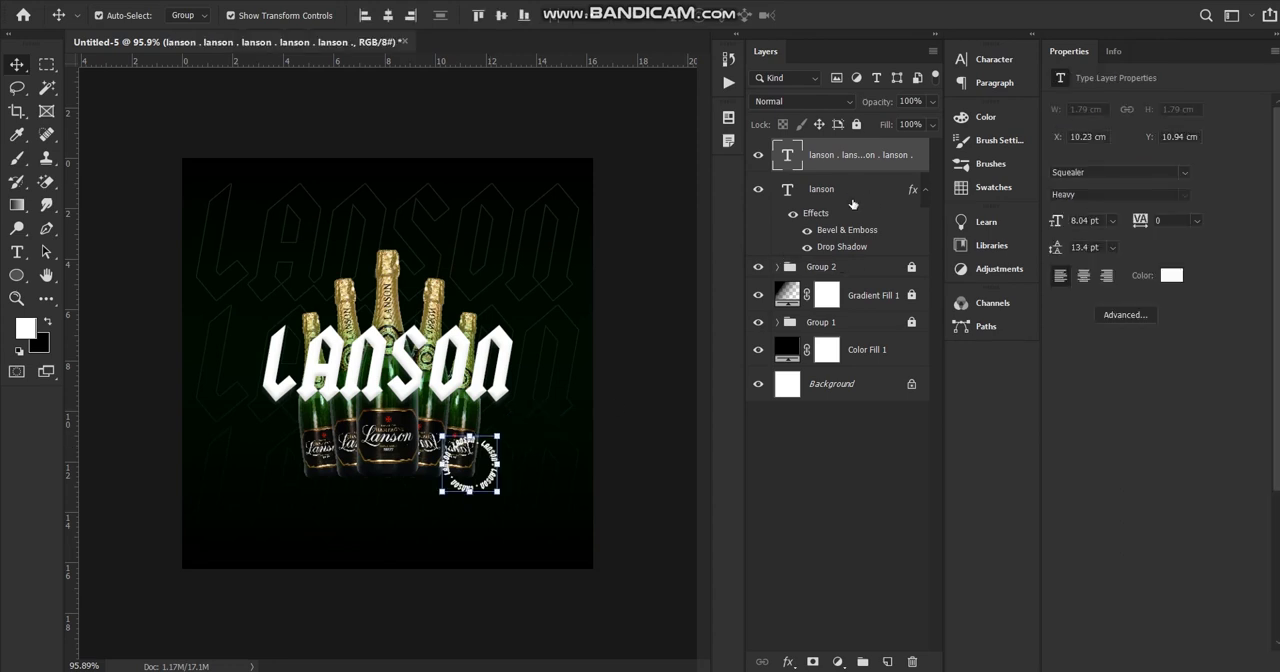
Add a Curves adjustment layer above Group 2 and clip it to that bottle group.
left_click(838, 272)
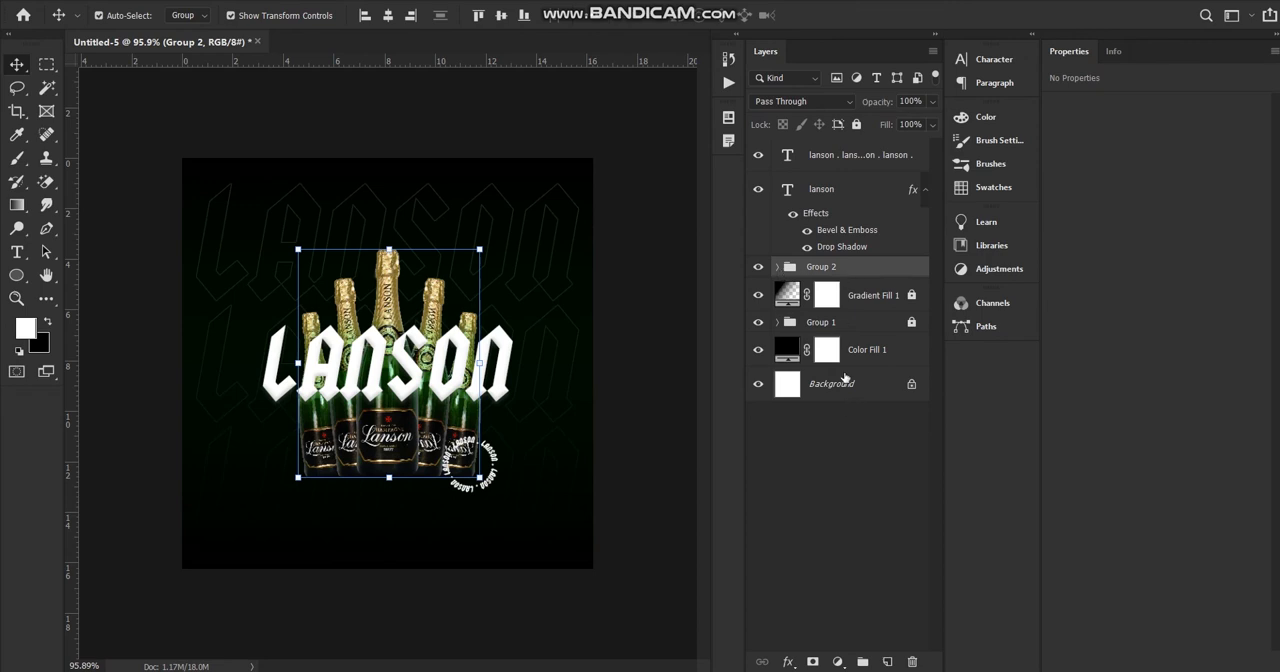
left_click(838, 662)
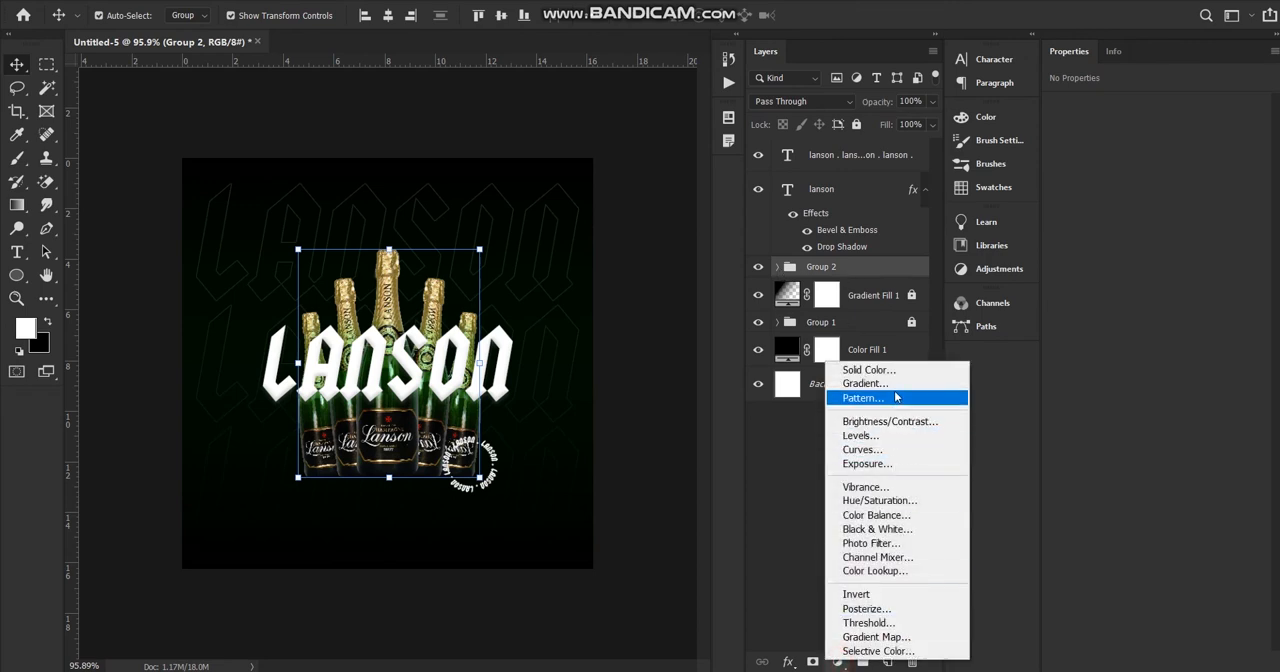
left_click(862, 449)
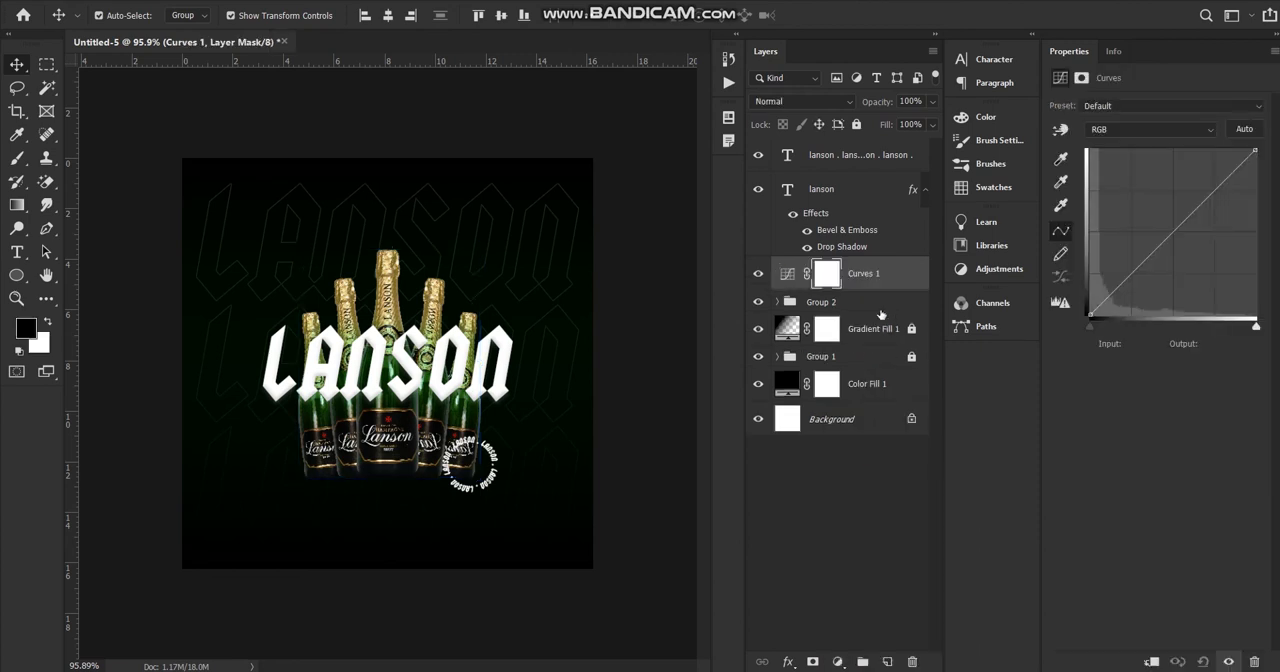
left_click(850, 288, "alt")
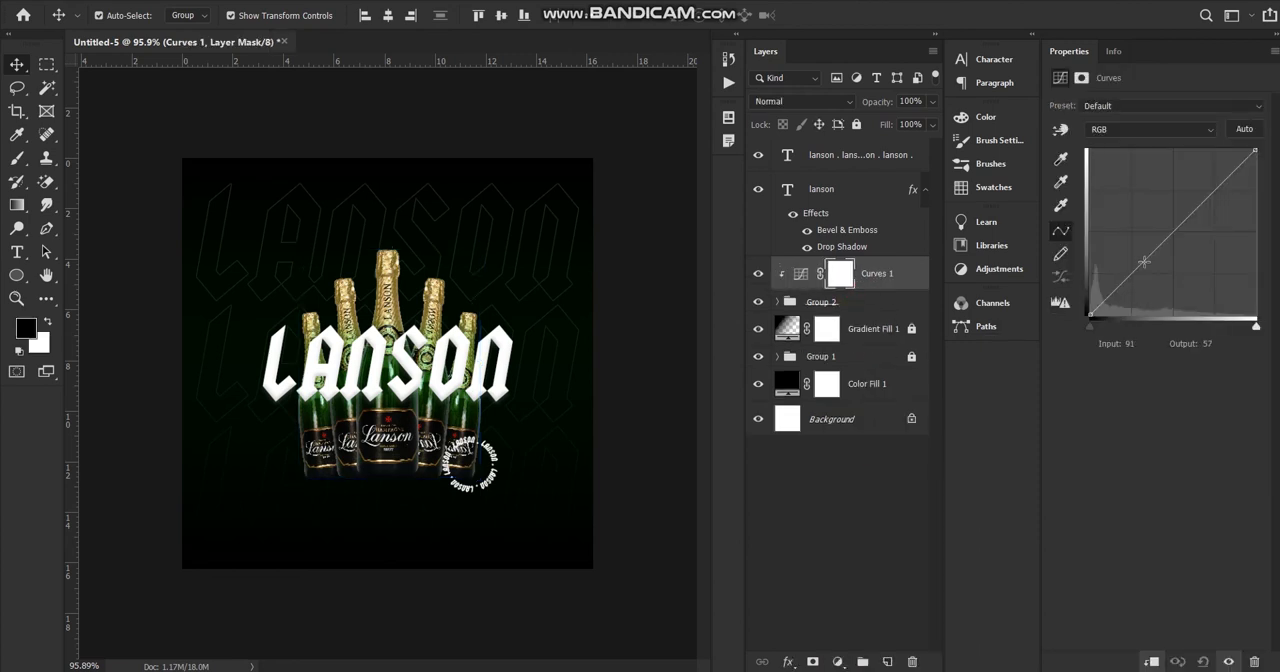
Darken the bottles by adding an RGB curve point with input 68 and output 44.
left_click_drag(1127, 280, 1127, 293)
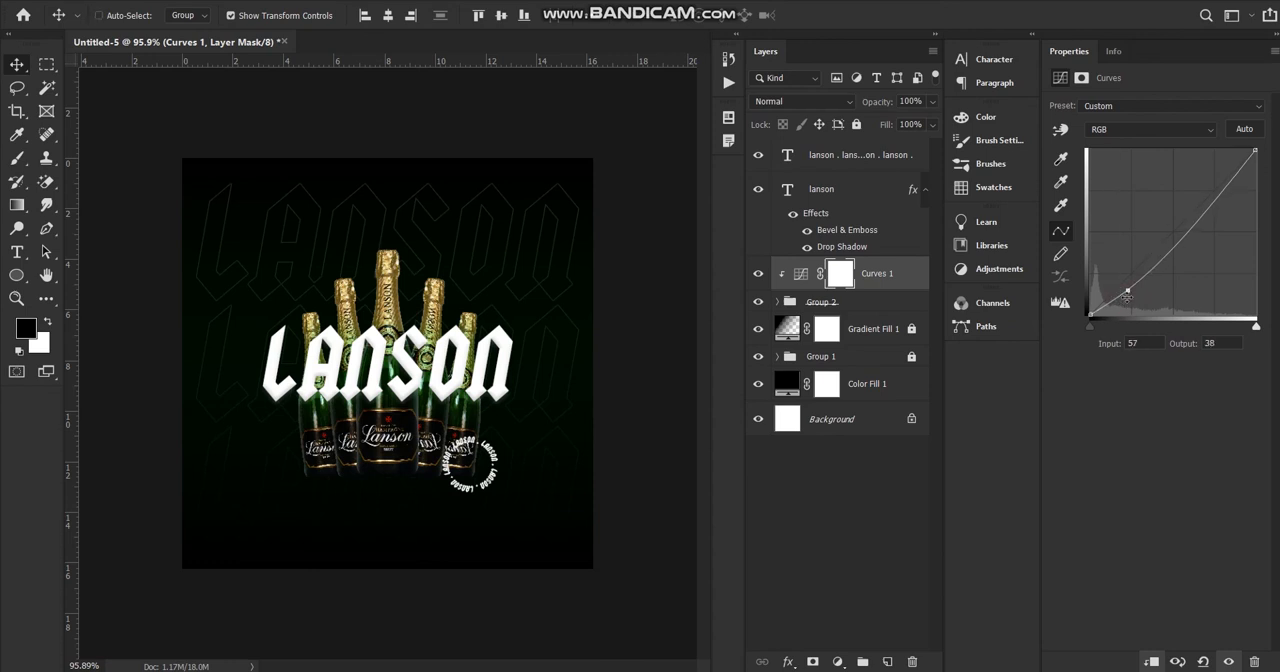
mouse_move(1129, 291)
left_mouse_down()
mouse_move(1113, 282)
mouse_move(1110, 306)
mouse_move(1134, 287)
left_mouse_up()
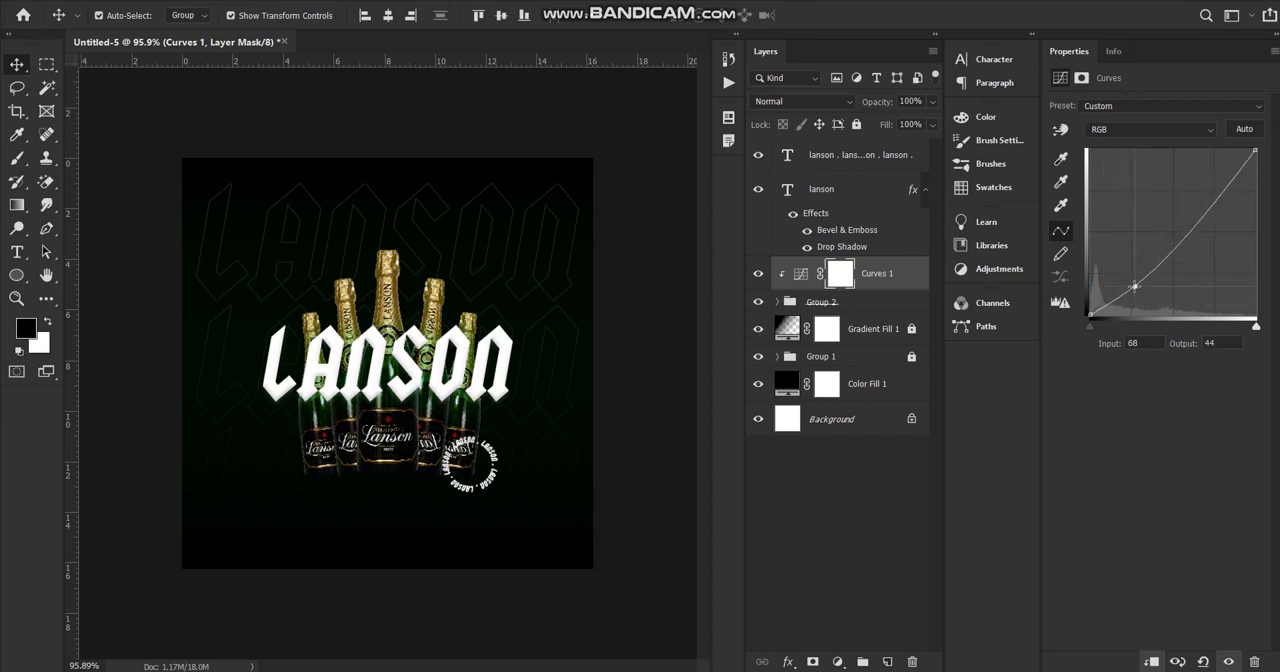
scroll(503, 369, "down", 10)
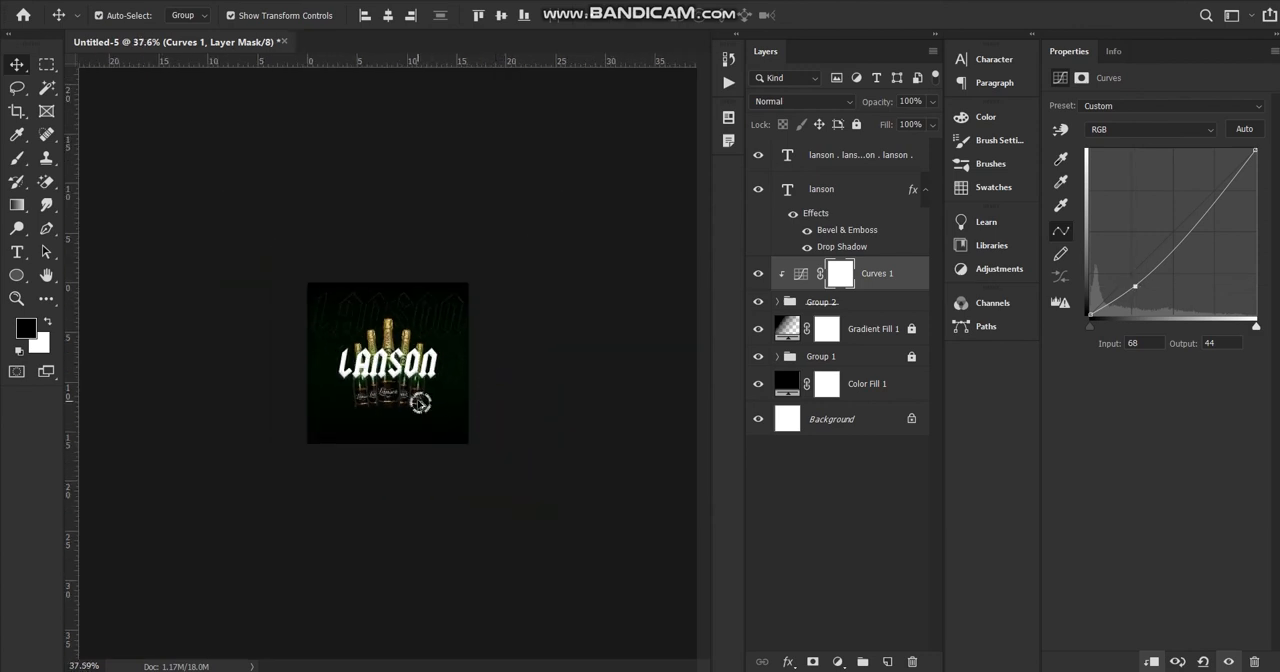